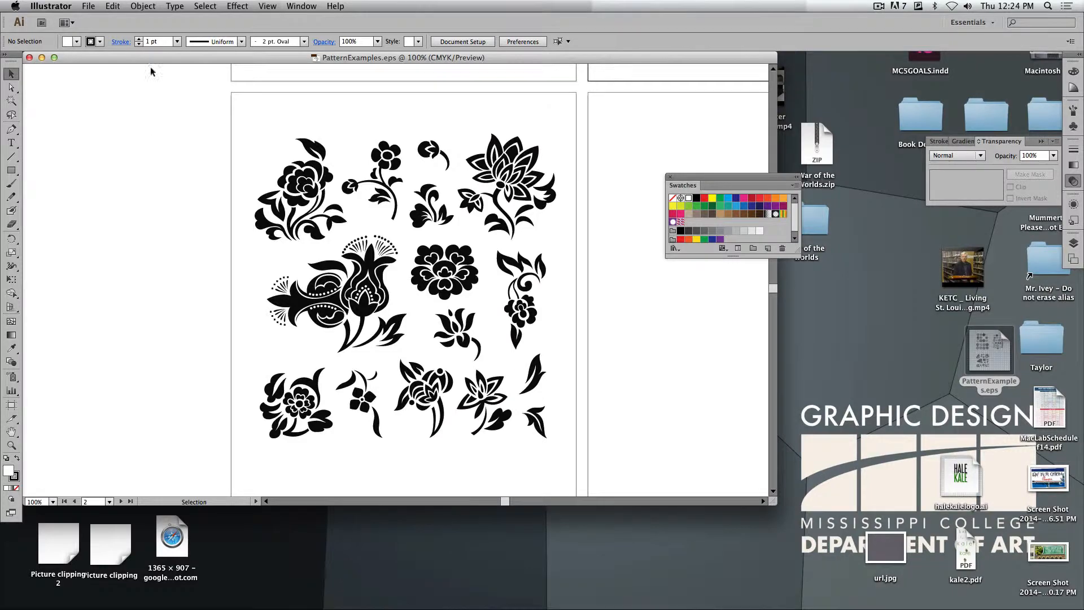
# Create a new one-artboard document 10 in wide and 7.25 in high with a 0.125 in bleed
pyautogui.click(87, 7)
pyautogui.click(90, 22)
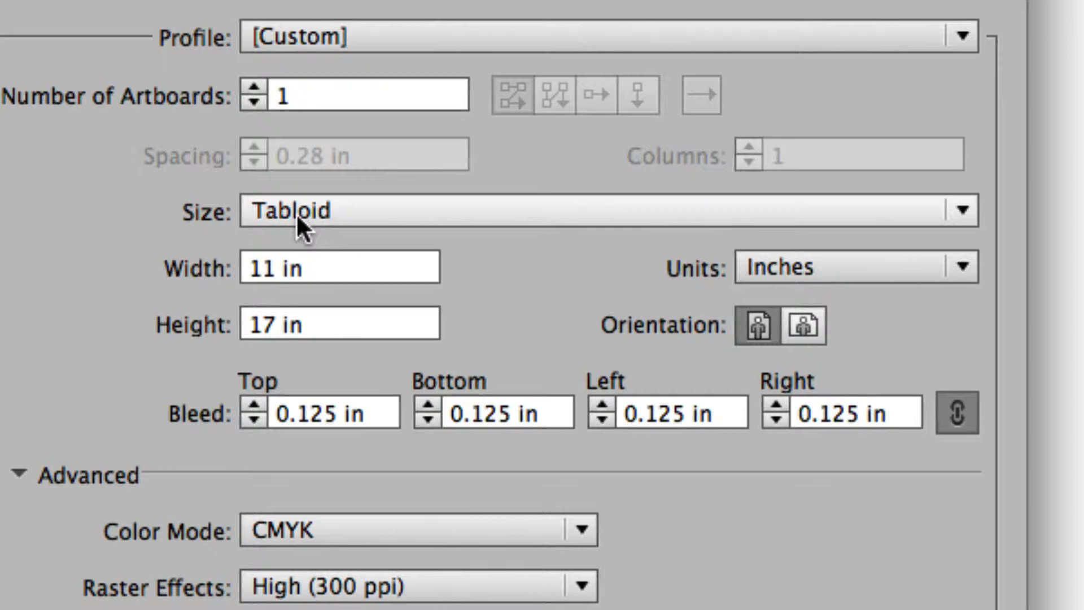
pyautogui.click(330, 261)
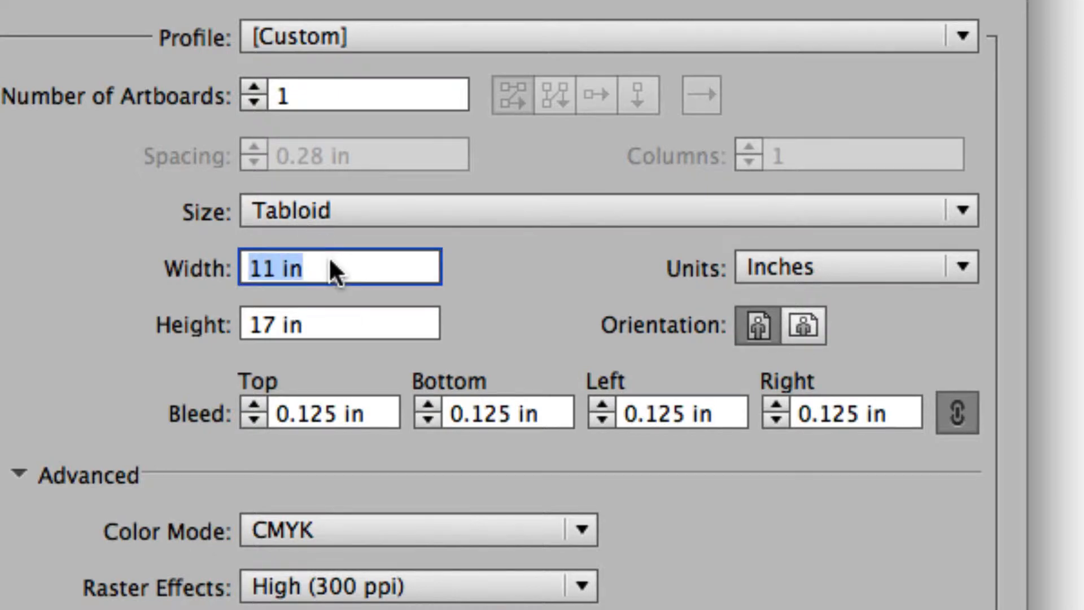
pyautogui.write('10')
pyautogui.press('Tab')
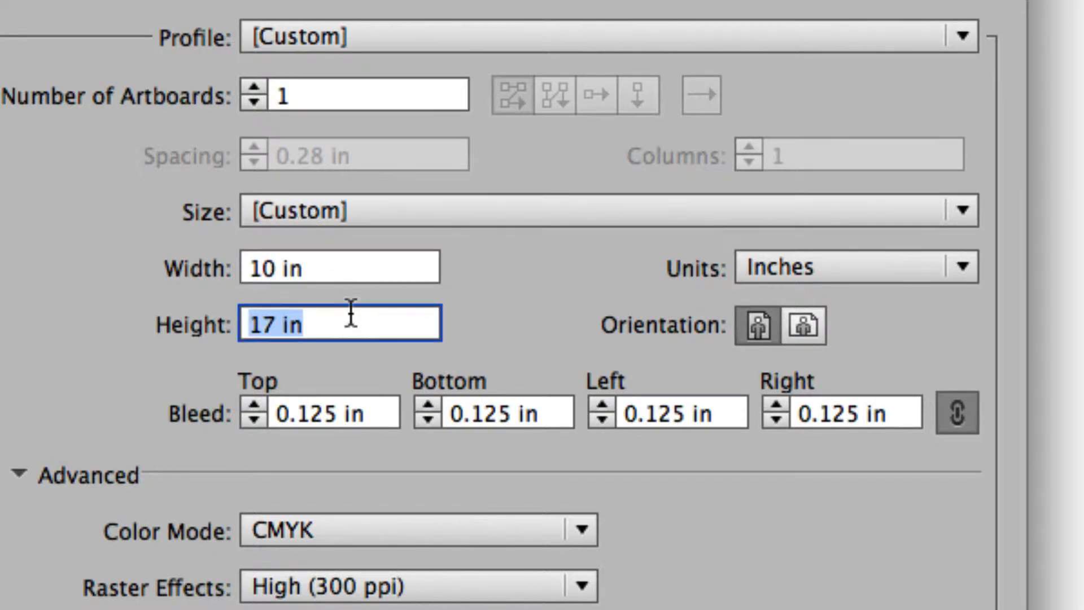
pyautogui.write('7.25')
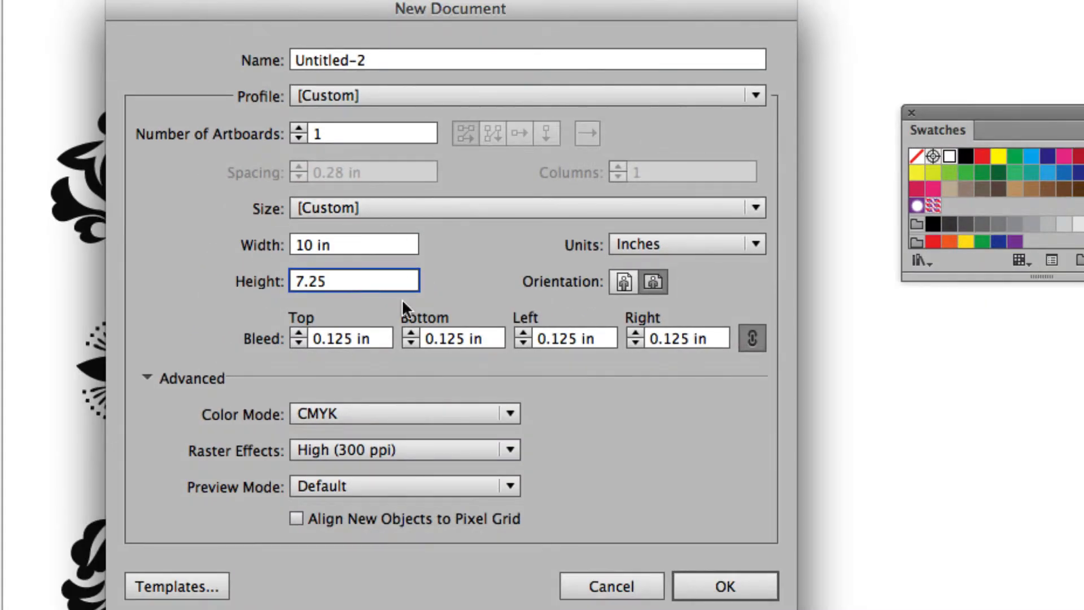
pyautogui.click(724, 590)
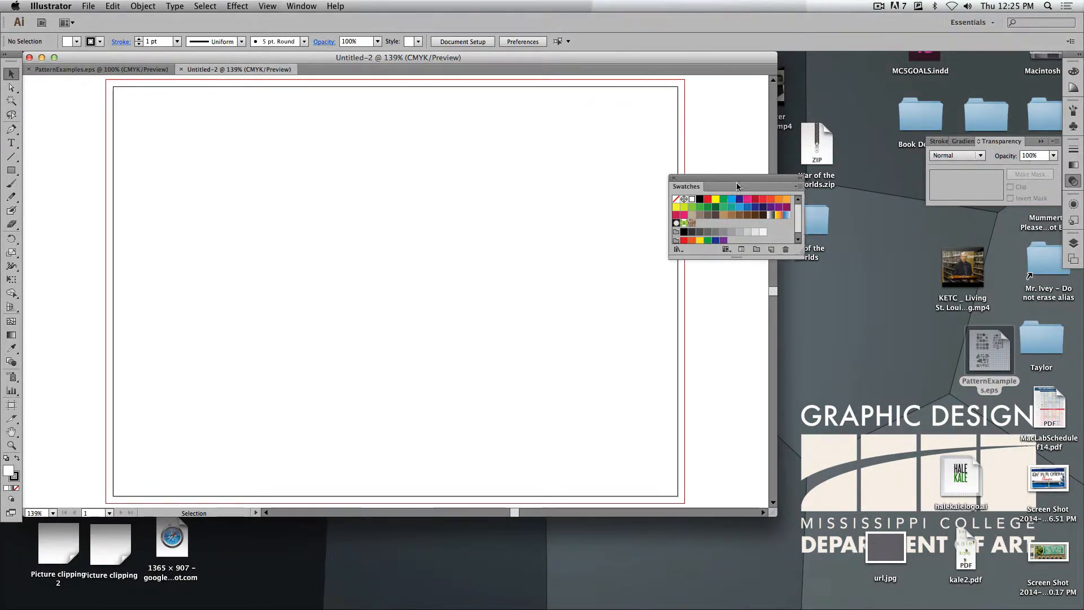
# Move the Swatches panel clear of the artboard, enlarge the document window and recentre the artboard in it
pyautogui.moveTo(725, 177); pyautogui.dragTo(971, 225)
pyautogui.moveTo(775, 514); pyautogui.dragTo(982, 548)
pyautogui.moveTo(402, 264); pyautogui.dragTo(488, 305)
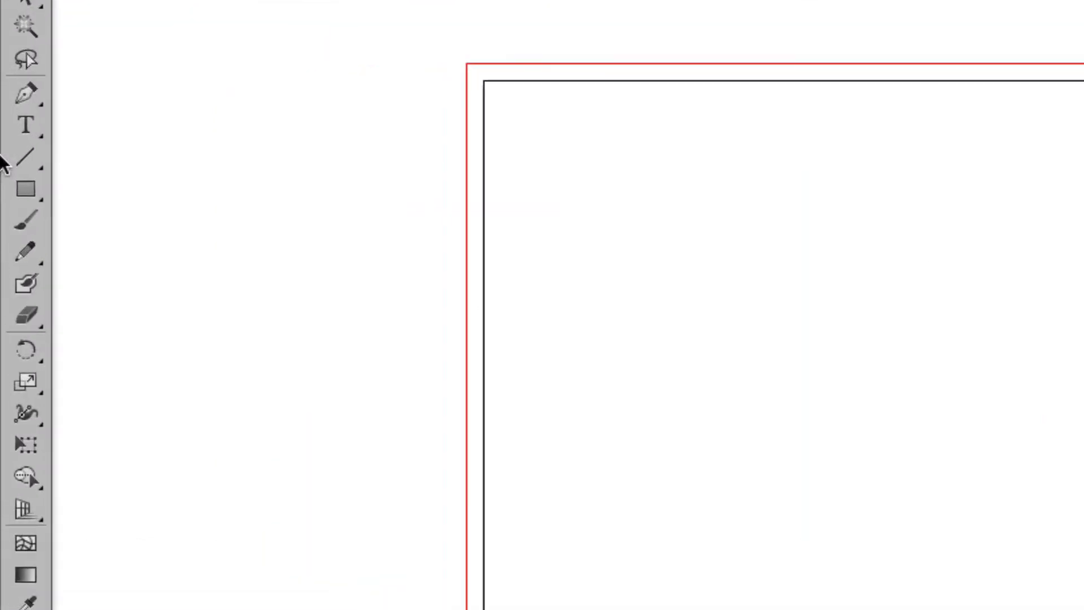
# Draw a red five-pointed star about 0.55 in wide without a stroke near the artboard's centre, and deselect it
pyautogui.moveTo(9, 171); pyautogui.dragTo(60, 214)
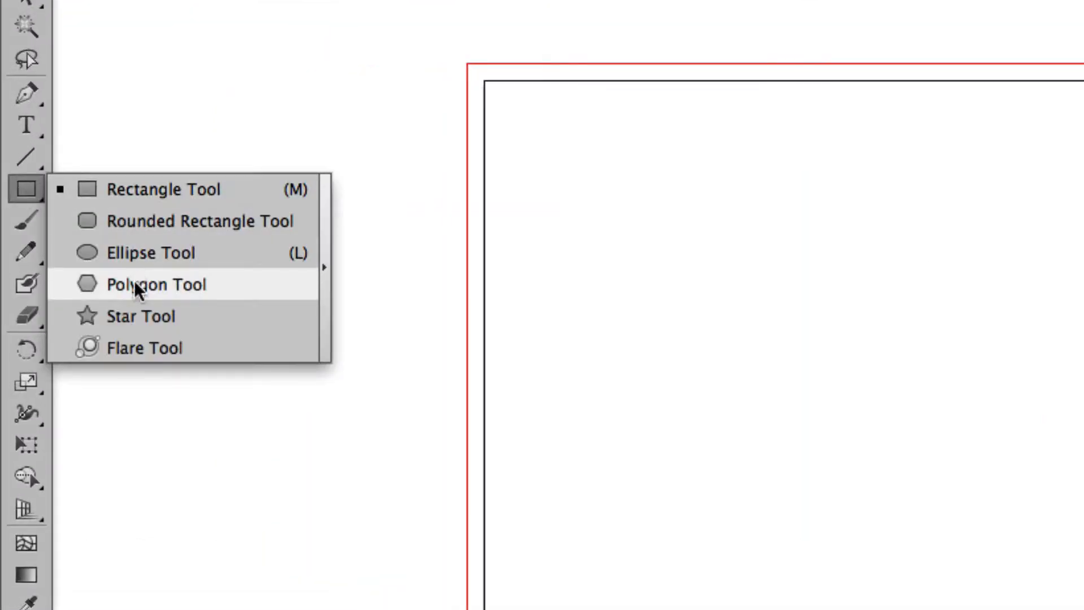
pyautogui.moveTo(138, 290); pyautogui.dragTo(139, 314)
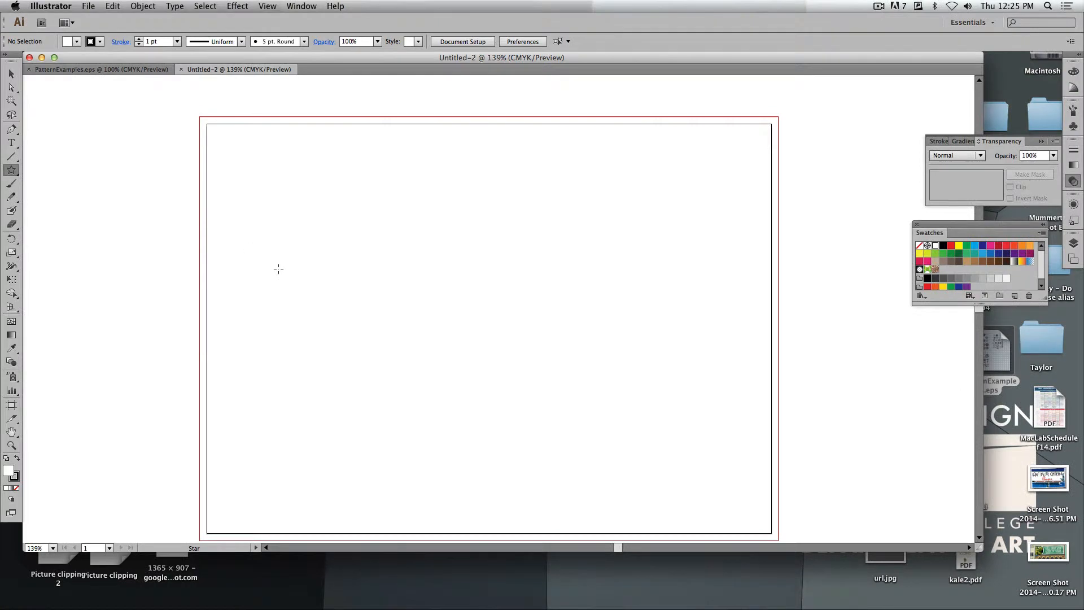
pyautogui.press('/')
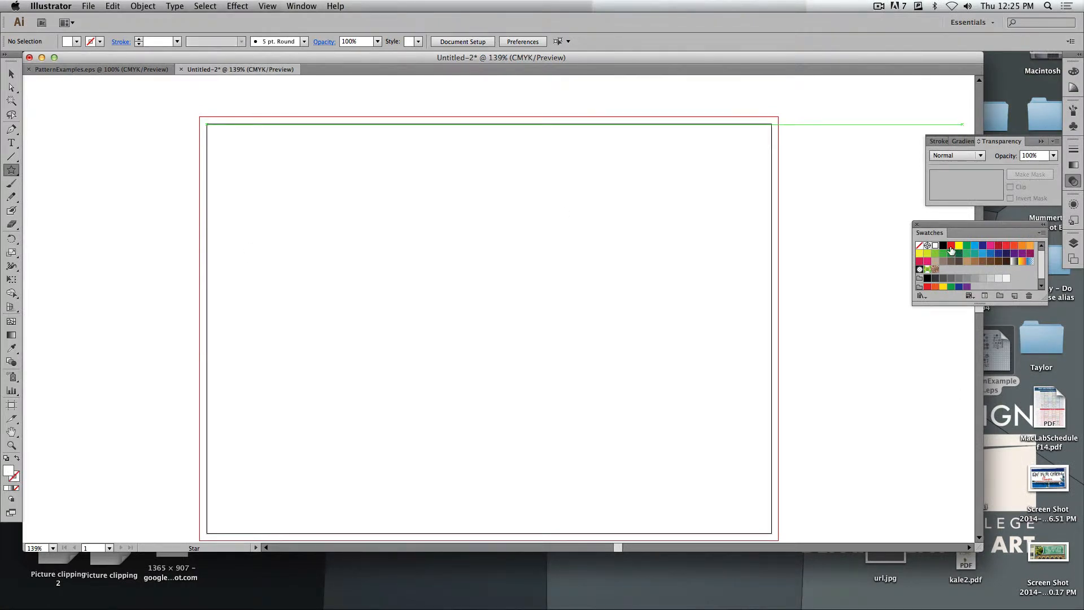
pyautogui.click(951, 249)
pyautogui.moveTo(484, 298); pyautogui.dragTo(496, 318)
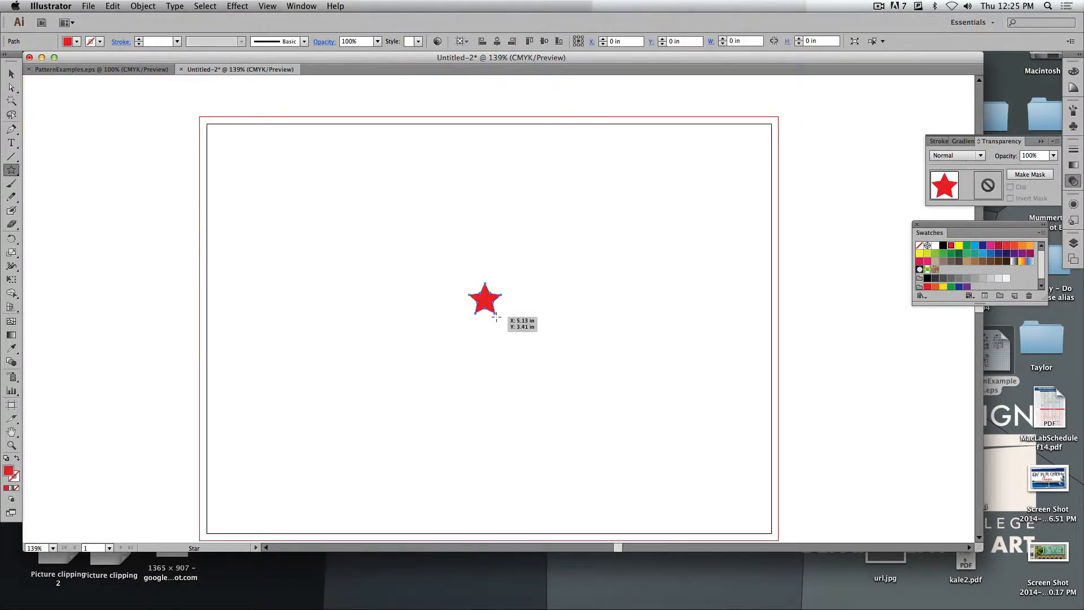
pyautogui.click(12, 73)
pyautogui.click(79, 161)
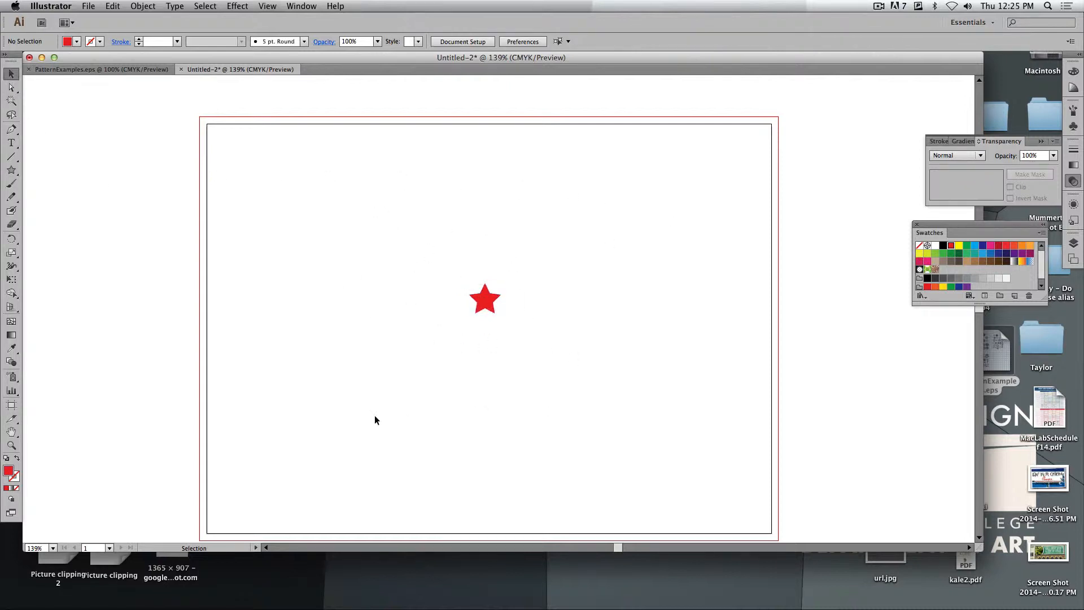
# Move the star to the artboard's upper-left corner and duplicate it into an evenly spaced row of ten across the upper edge
pyautogui.moveTo(486, 305); pyautogui.dragTo(300, 162)
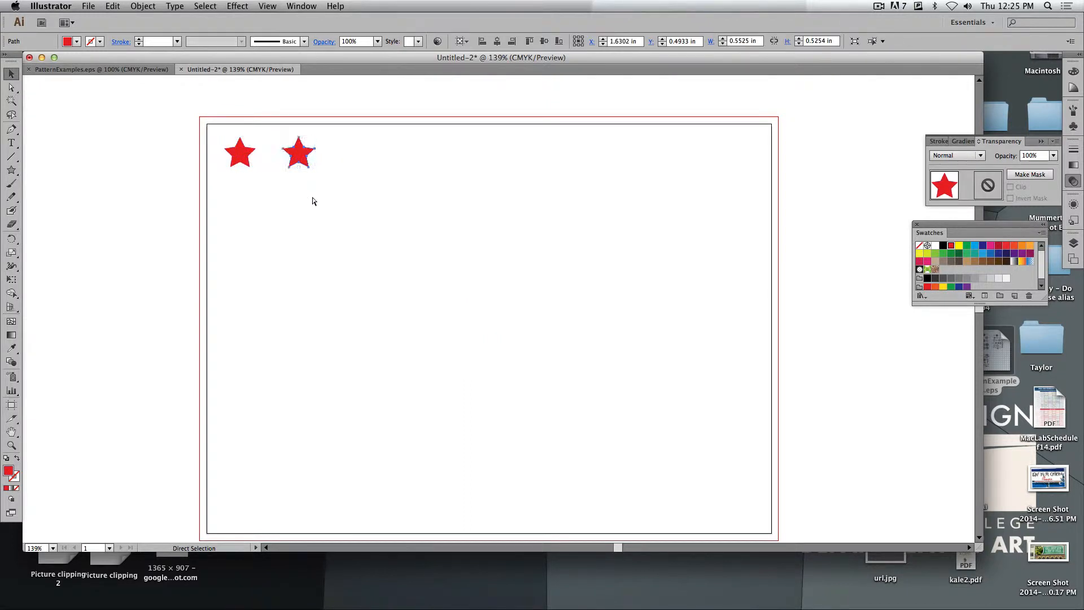
pyautogui.press('super+d')
pyautogui.press('super+d')
pyautogui.press('super+d')
pyautogui.press('super+d')
pyautogui.press('super+d')
pyautogui.press('super+d')
pyautogui.press('super+d')
pyautogui.press('super+d')
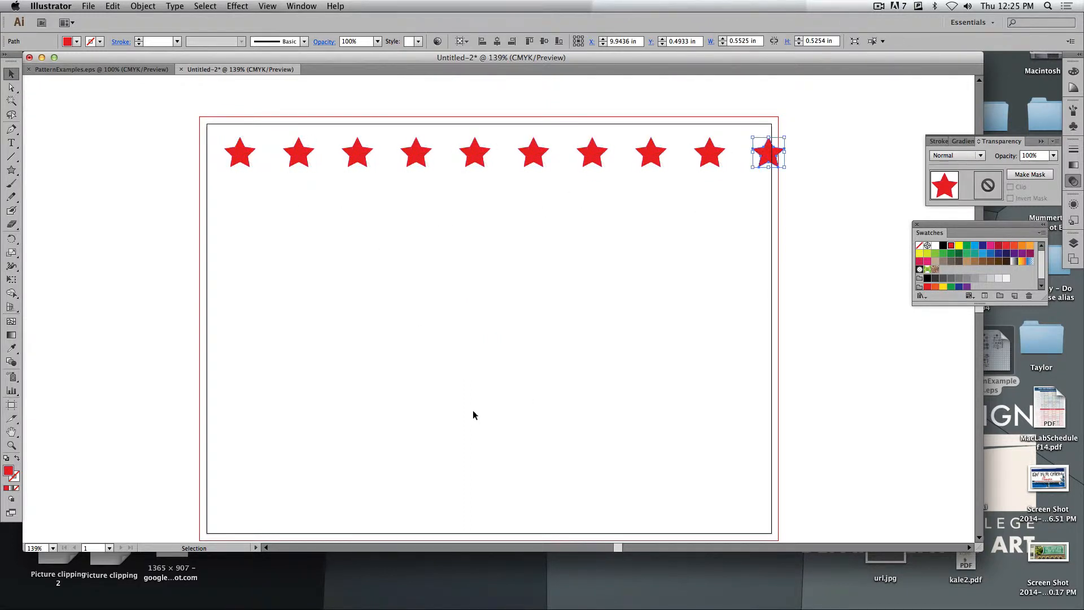
pyautogui.click(518, 505)
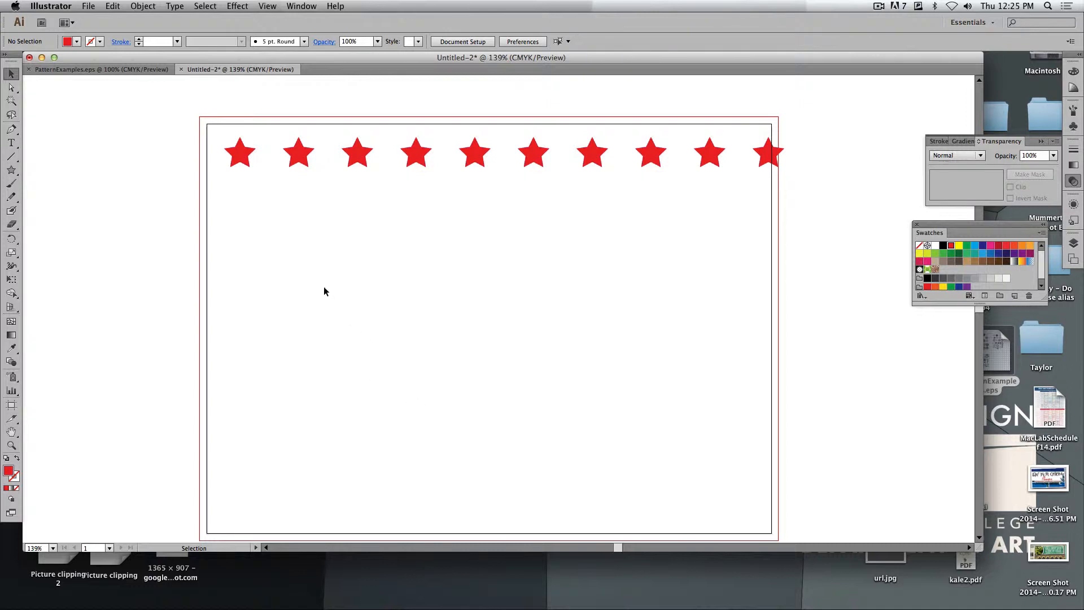
# Delete all the duplicated stars and move the original star back to the artboard's centre
pyautogui.moveTo(280, 194); pyautogui.dragTo(805, 144)
pyautogui.press('Delete')
pyautogui.moveTo(240, 159); pyautogui.dragTo(500, 319)
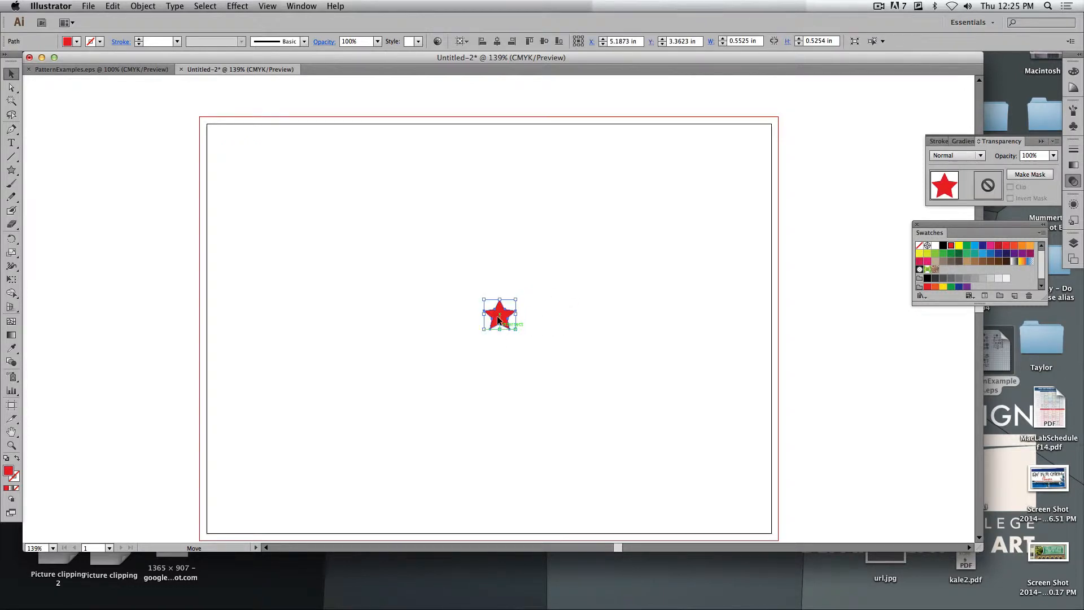
# Make a new pattern from the selected star and place the Pattern Options panel next to the tiled stars
pyautogui.press('super+equal')
pyautogui.press('super+equal')
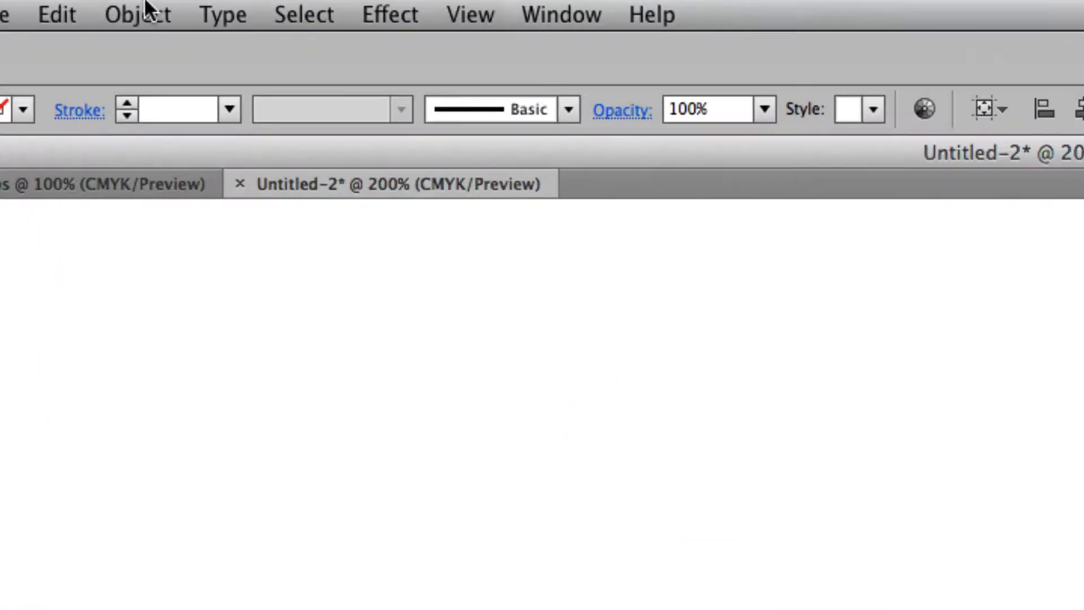
pyautogui.click(144, 5)
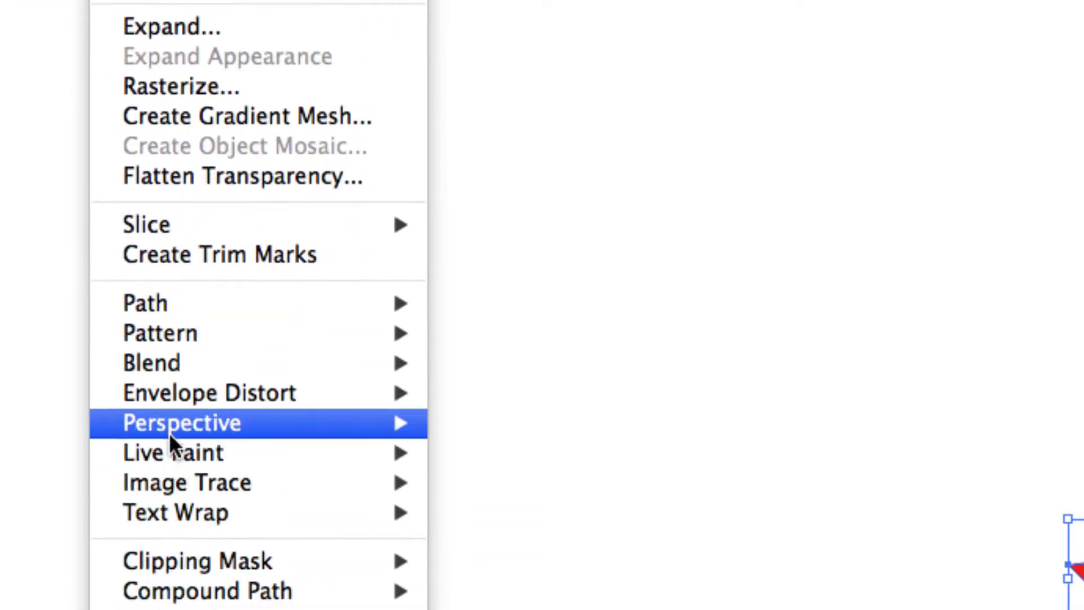
pyautogui.moveTo(175, 333)
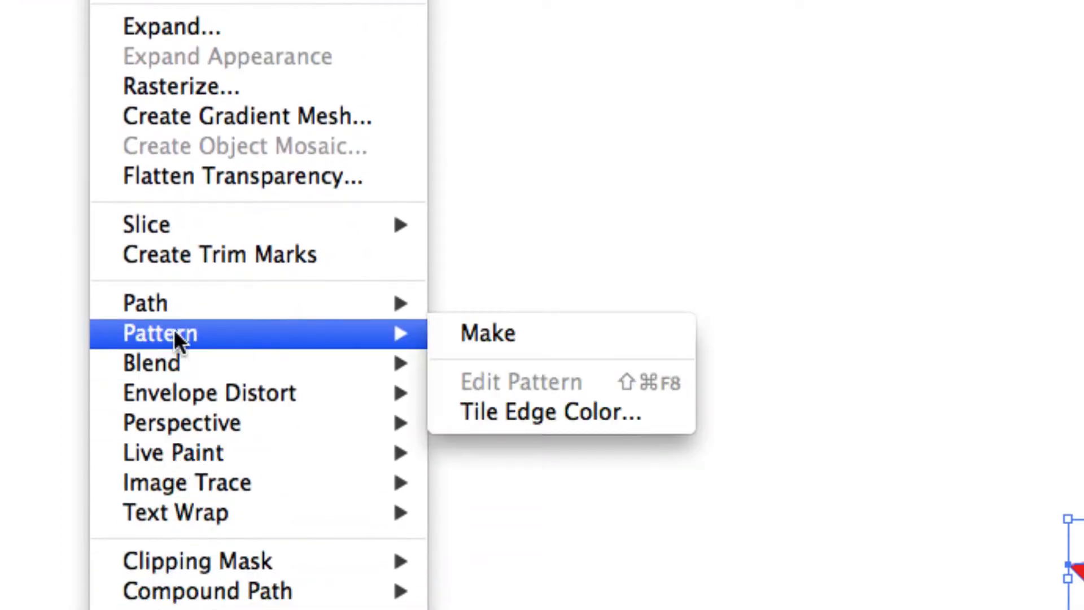
pyautogui.click(536, 326)
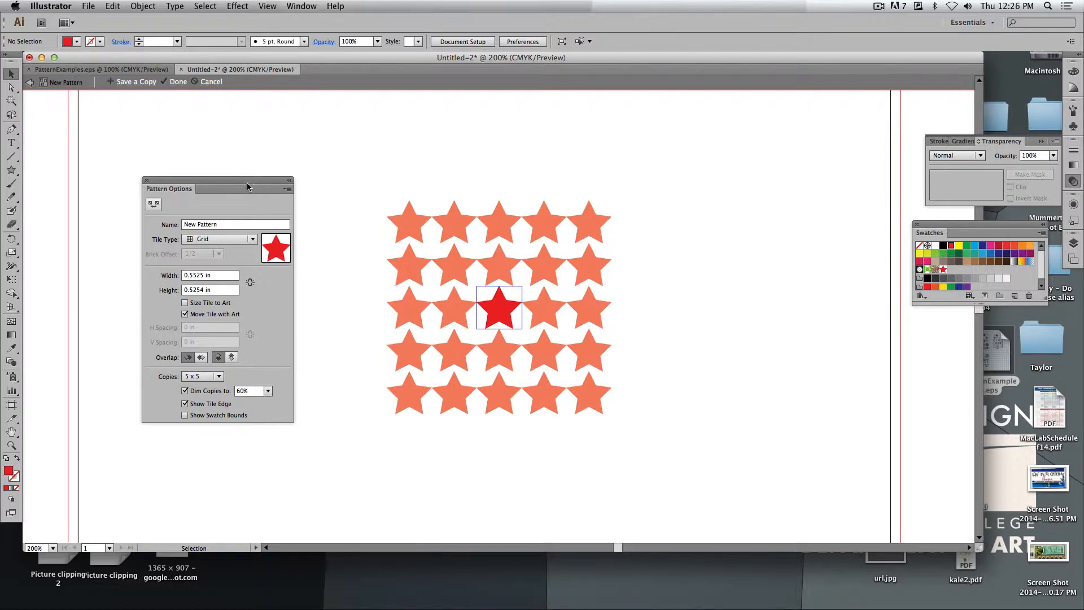
pyautogui.moveTo(243, 183); pyautogui.dragTo(174, 129)
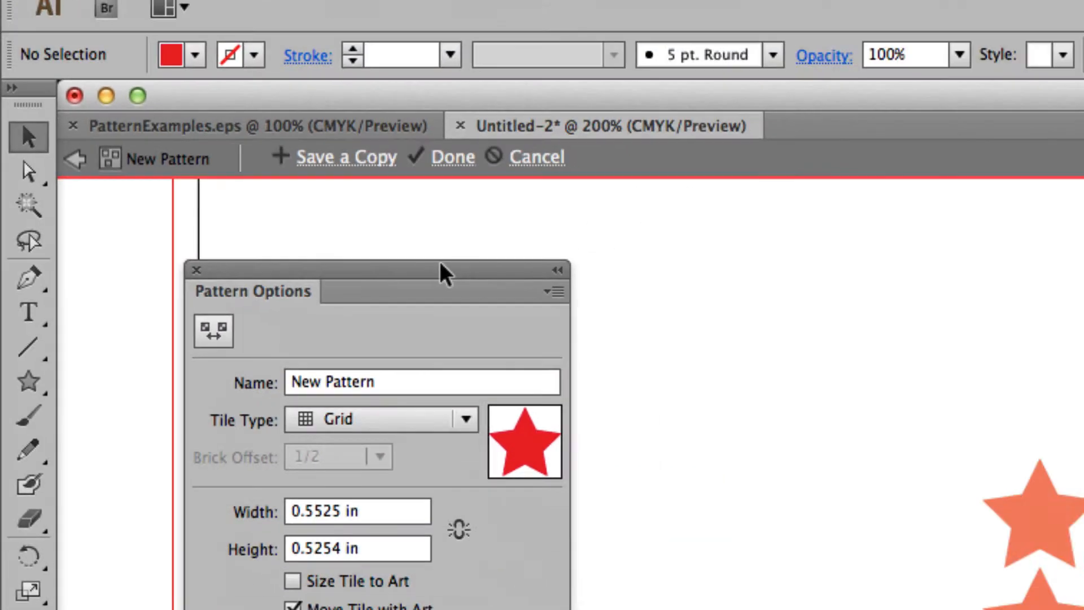
pyautogui.moveTo(556, 277); pyautogui.dragTo(672, 258)
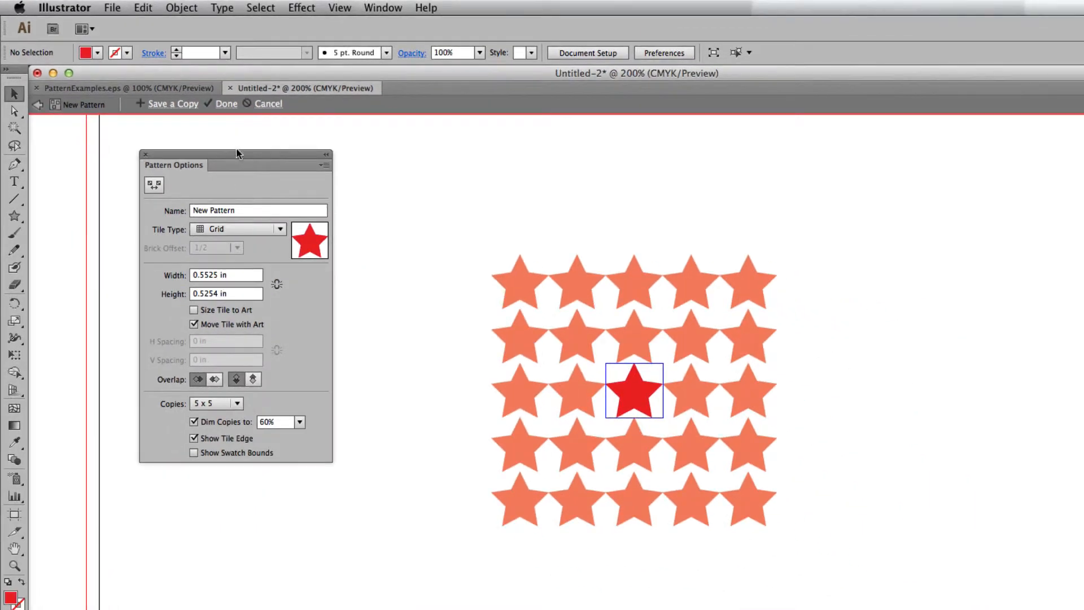
pyautogui.moveTo(238, 151); pyautogui.dragTo(399, 248)
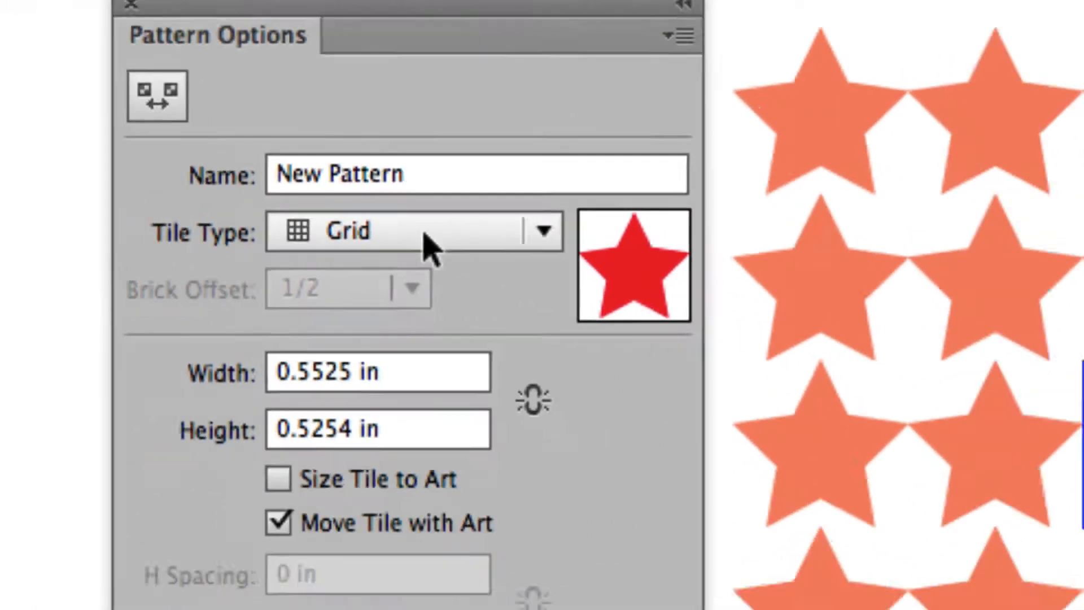
# Try the Brick by Row, Brick by Column and Hex by Column tile types, and return the pattern to Grid
pyautogui.click(425, 234)
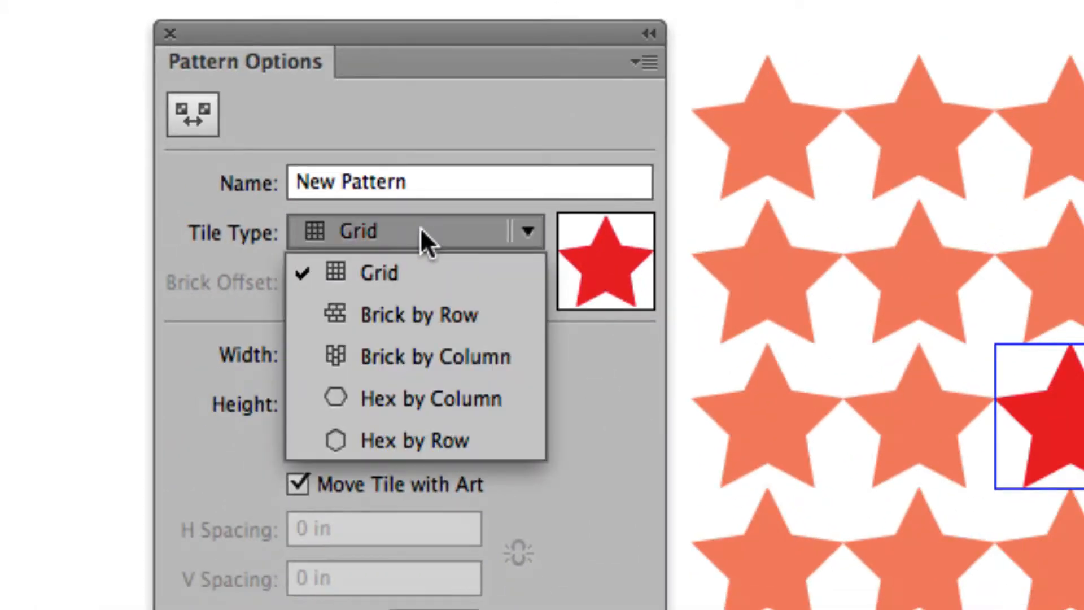
pyautogui.click(455, 321)
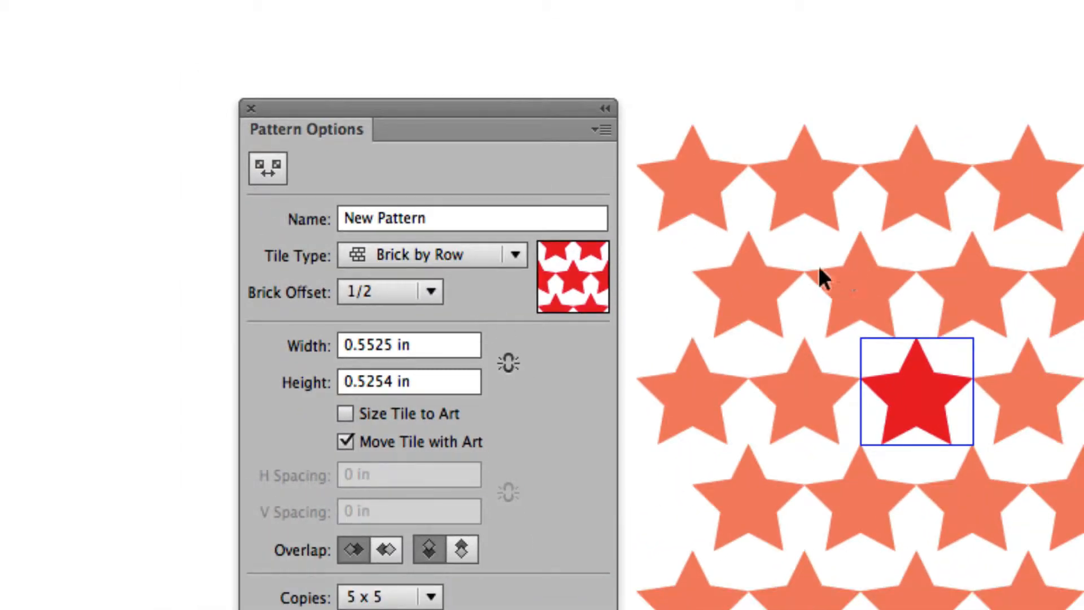
pyautogui.click(442, 257)
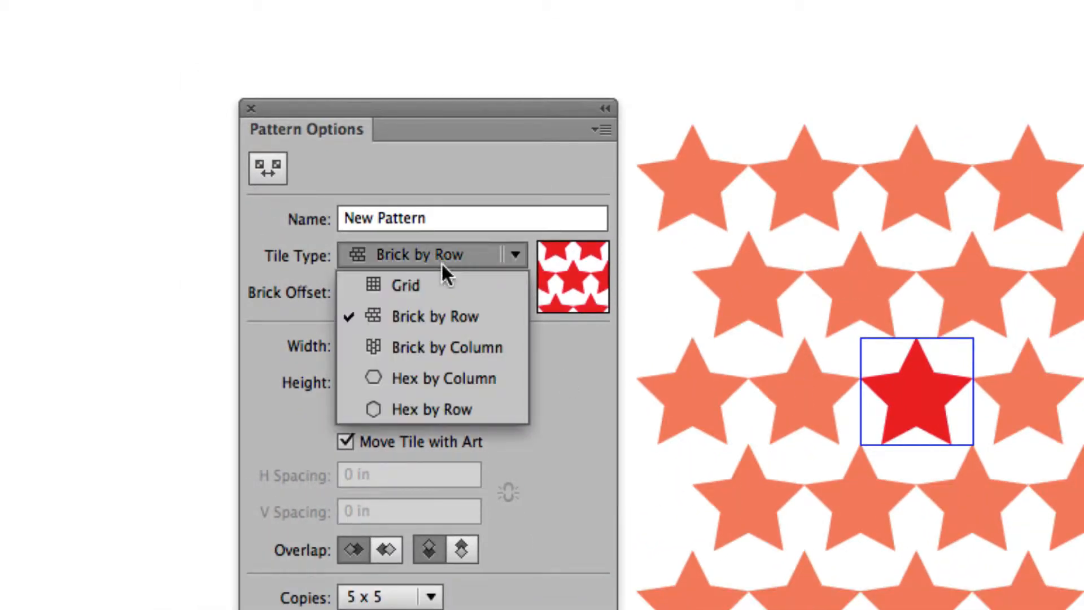
pyautogui.click(443, 344)
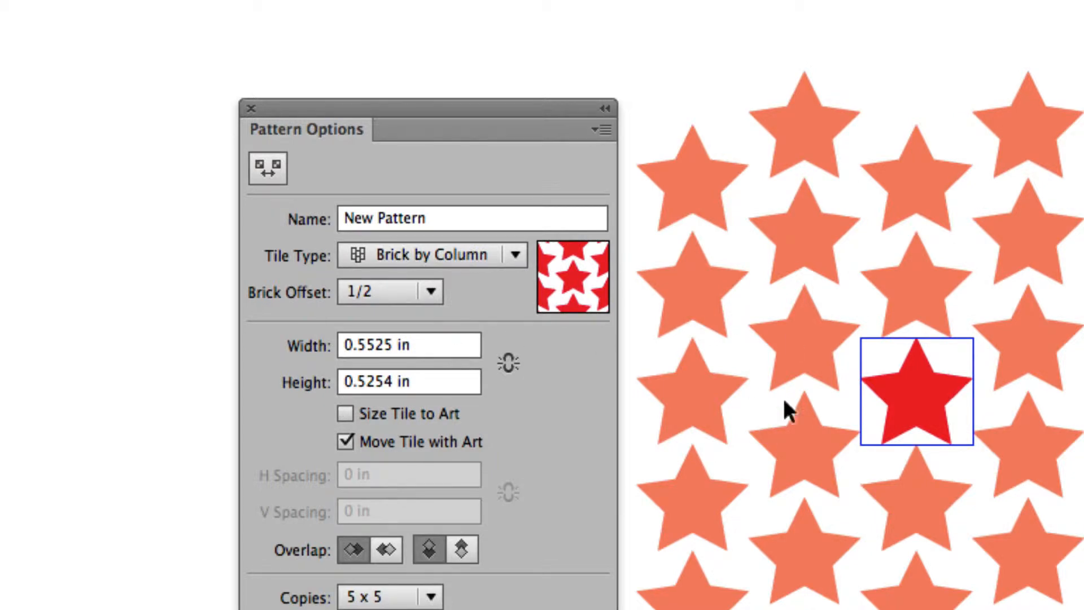
pyautogui.click(455, 257)
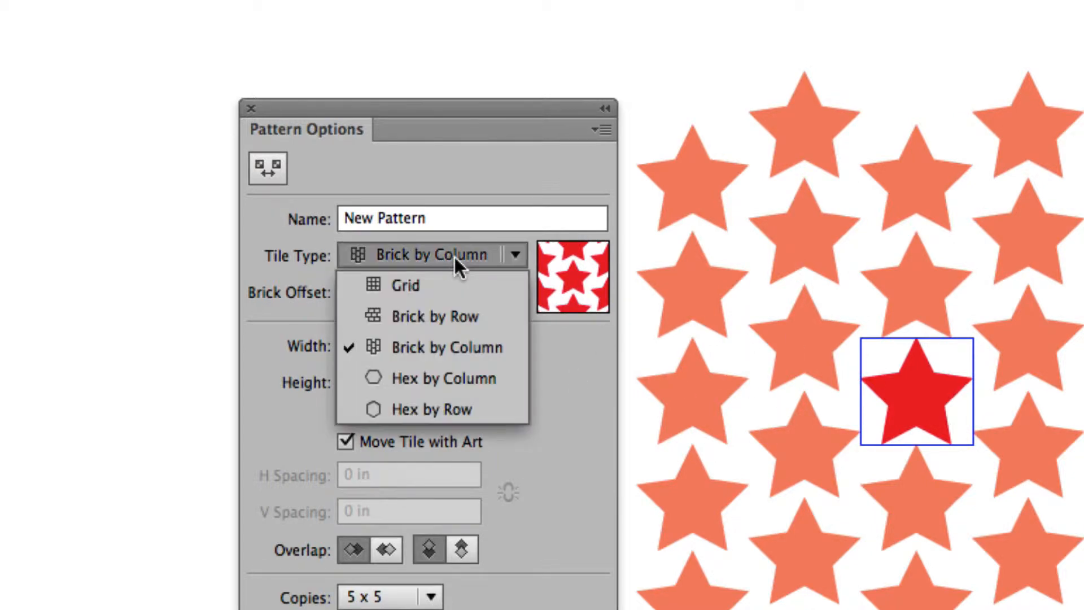
pyautogui.click(414, 377)
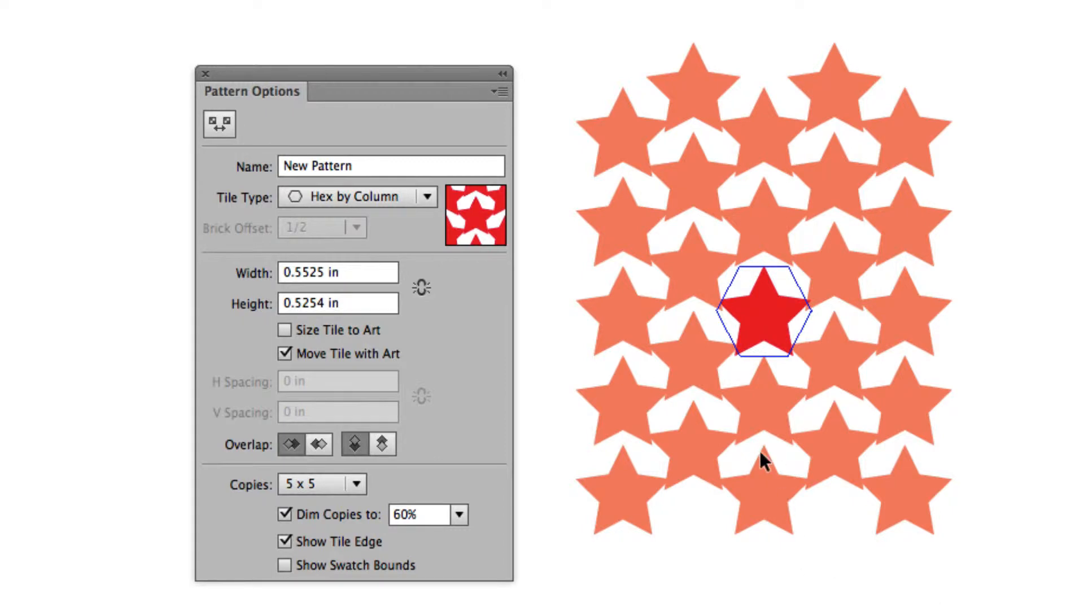
pyautogui.click(348, 202)
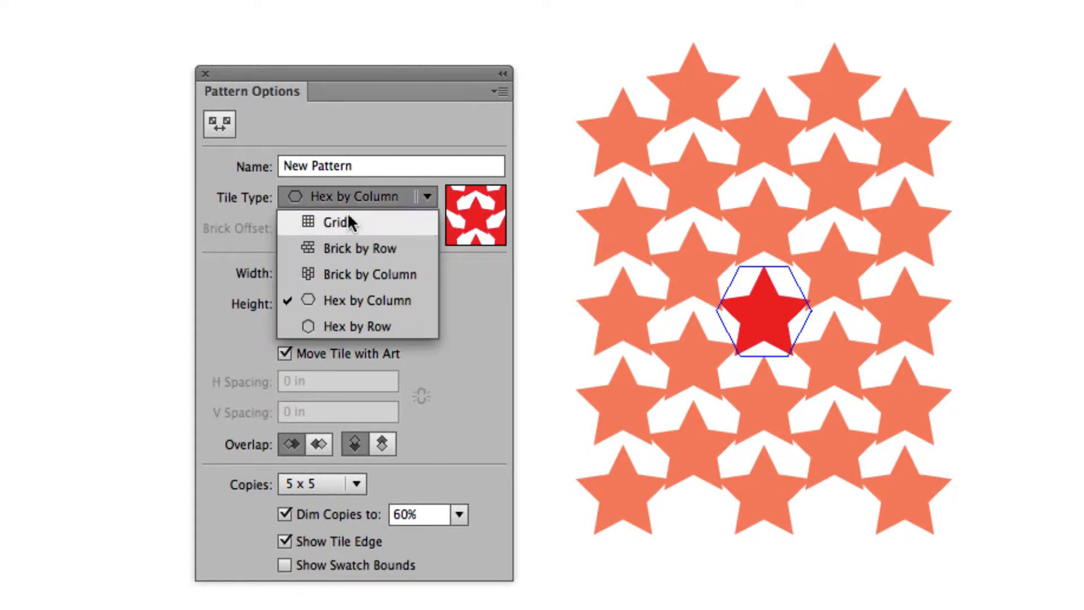
pyautogui.click(348, 213)
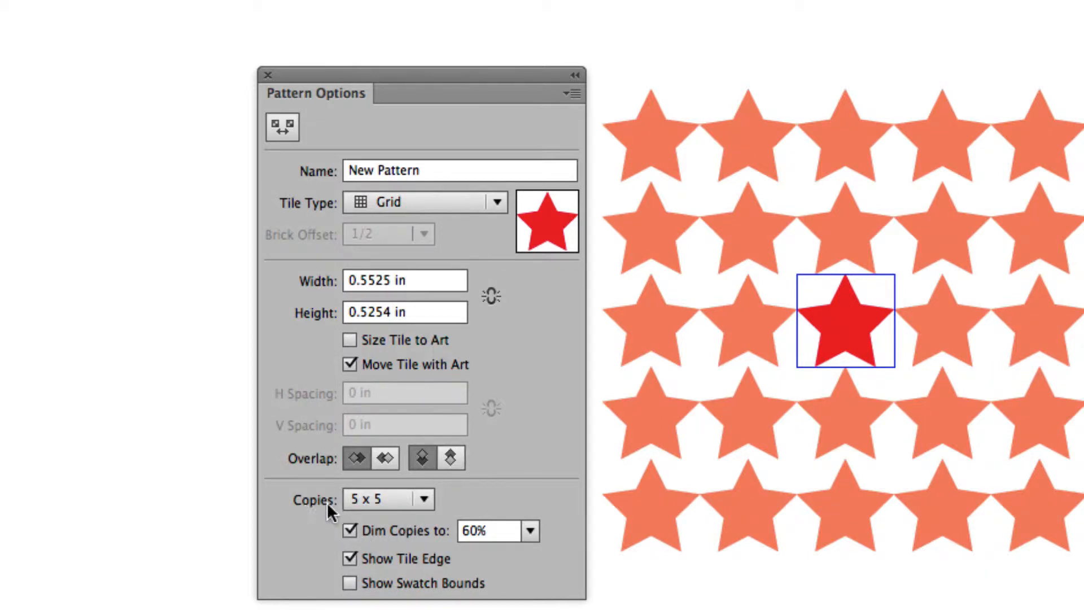
# Preview the pattern copies dimmed to 100% and return the dimming to 60%, keeping the 5 x 5 copies
pyautogui.click(387, 497)
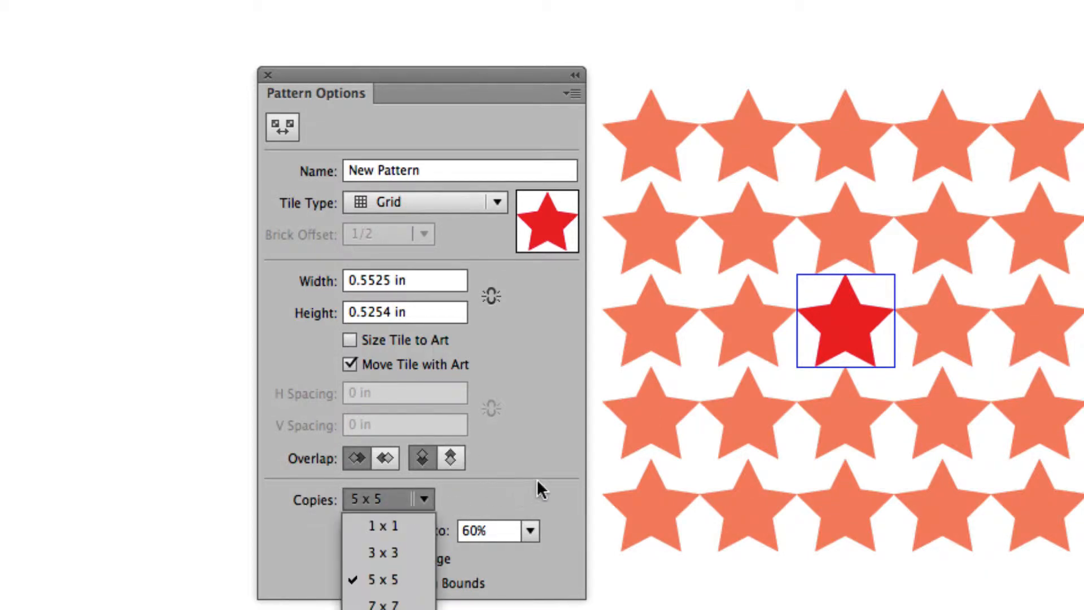
pyautogui.click(430, 477)
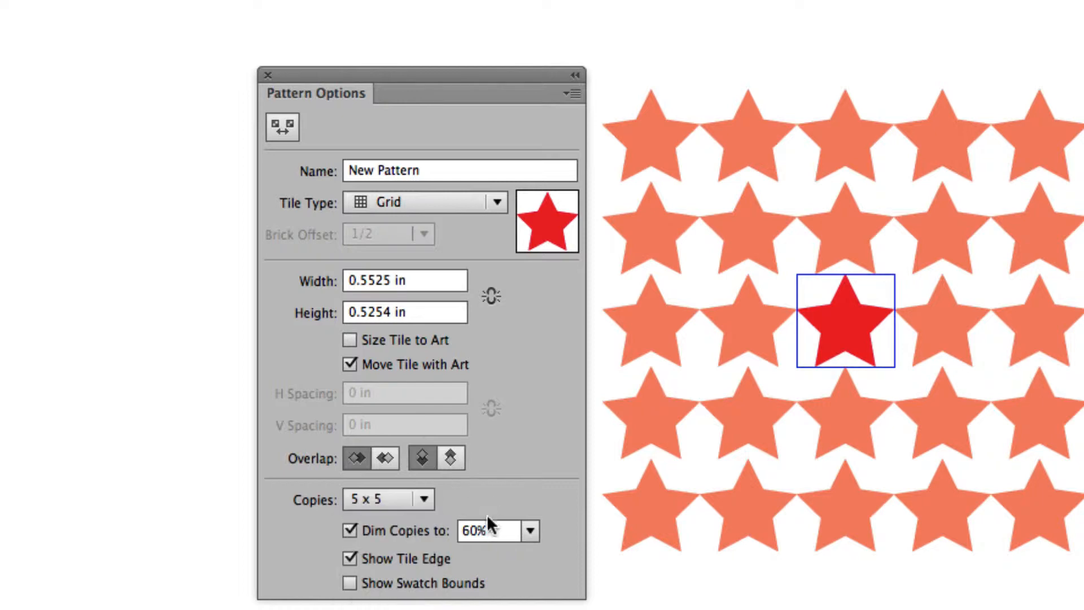
pyautogui.click(532, 532)
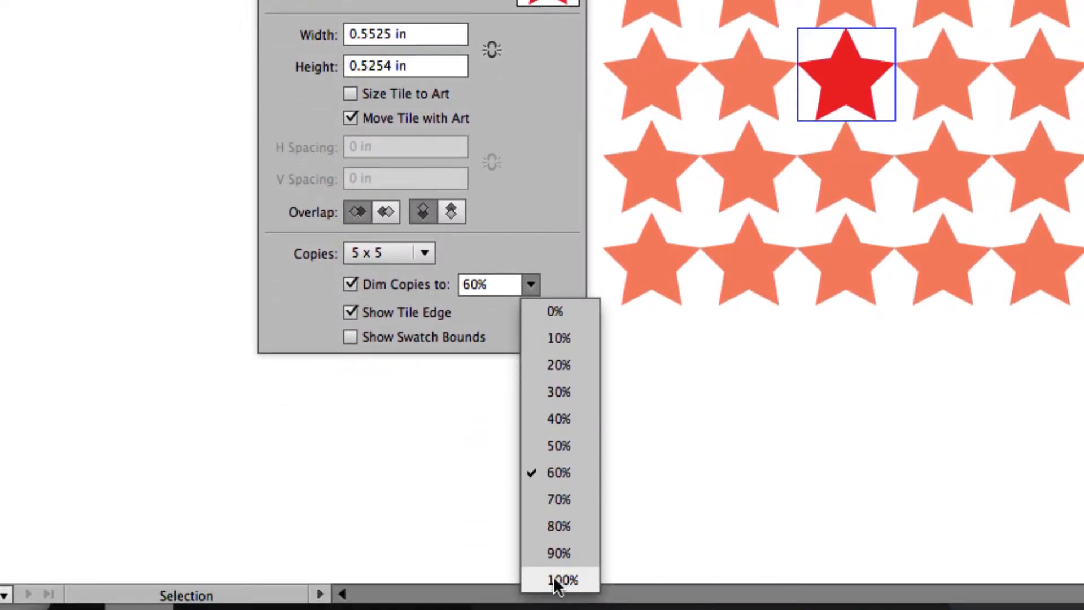
pyautogui.click(556, 582)
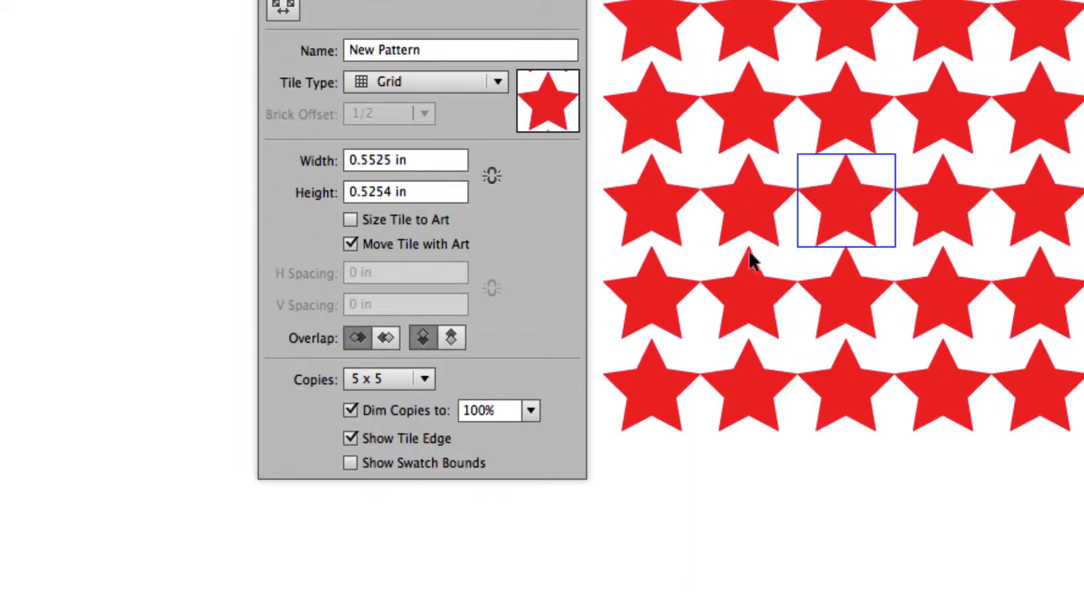
pyautogui.click(522, 409)
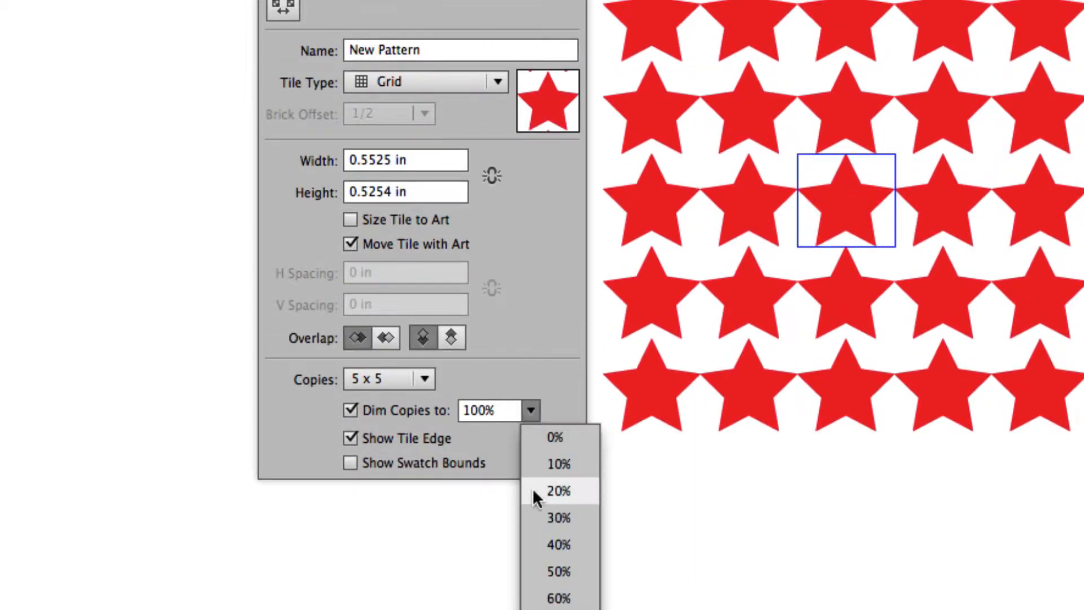
pyautogui.click(558, 598)
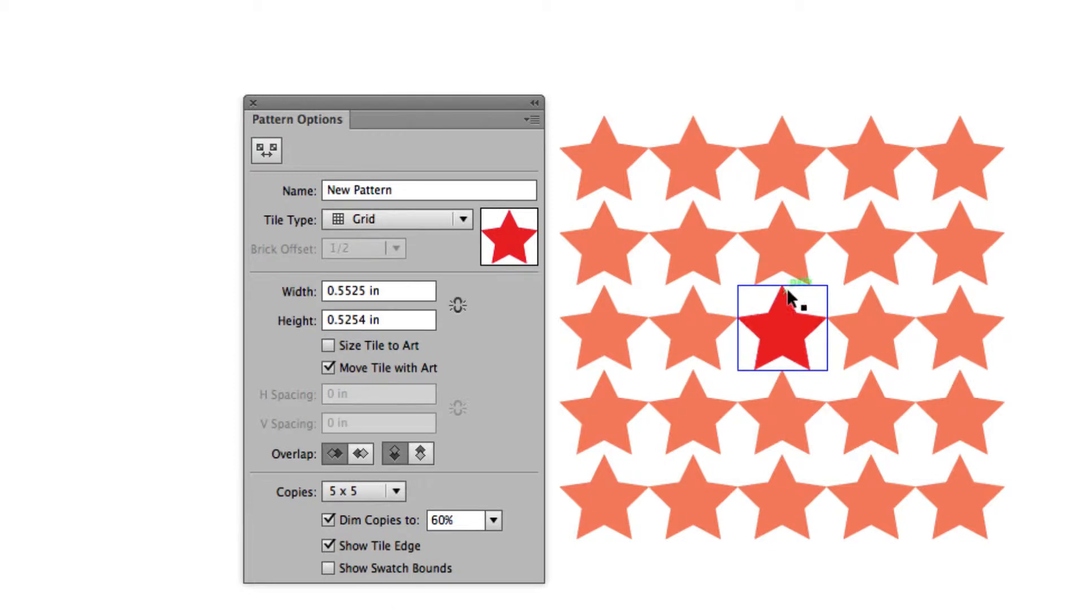
# Select the centre star and pull its upper inner anchor points inward with the Direct Selection tool to make its upper arm slimmer
pyautogui.click(788, 327)
pyautogui.moveTo(788, 334)
pyautogui.mouseDown()
pyautogui.moveTo(787, 347)
pyautogui.moveTo(802, 348)
pyautogui.moveTo(785, 335)
pyautogui.moveTo(775, 351)
pyautogui.moveTo(811, 319)
pyautogui.moveTo(793, 326)
pyautogui.mouseUp()
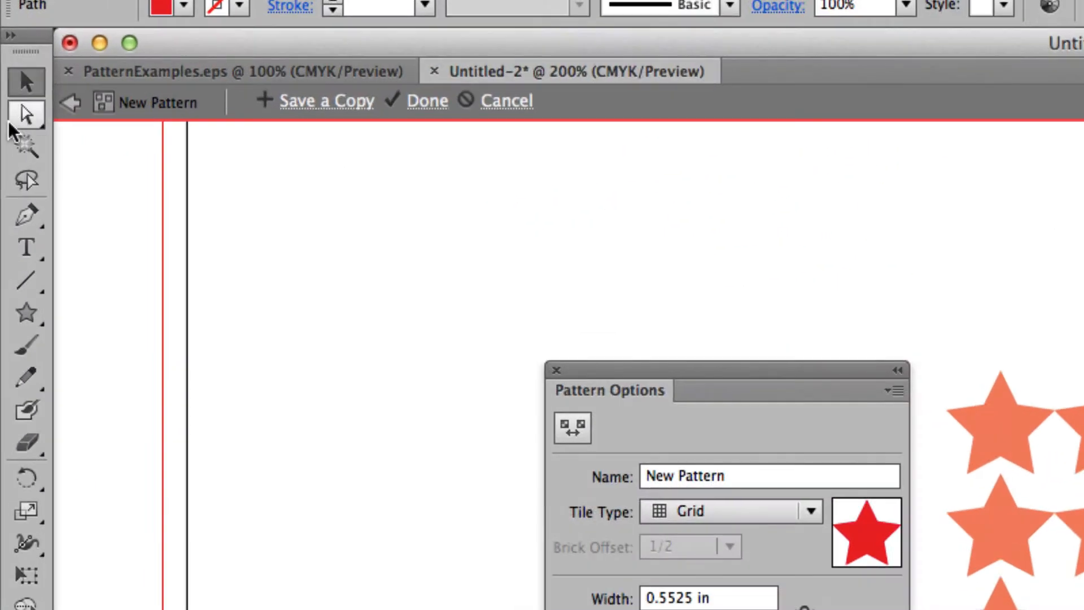
pyautogui.click(22, 114)
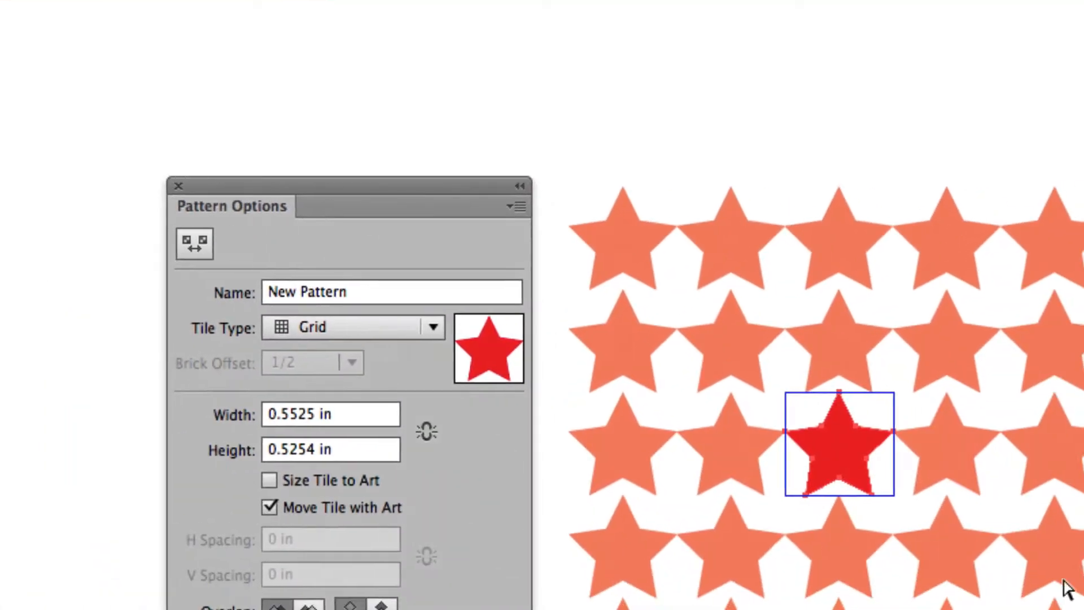
pyautogui.moveTo(862, 437)
pyautogui.mouseDown()
pyautogui.moveTo(830, 447)
pyautogui.moveTo(856, 440)
pyautogui.mouseUp()
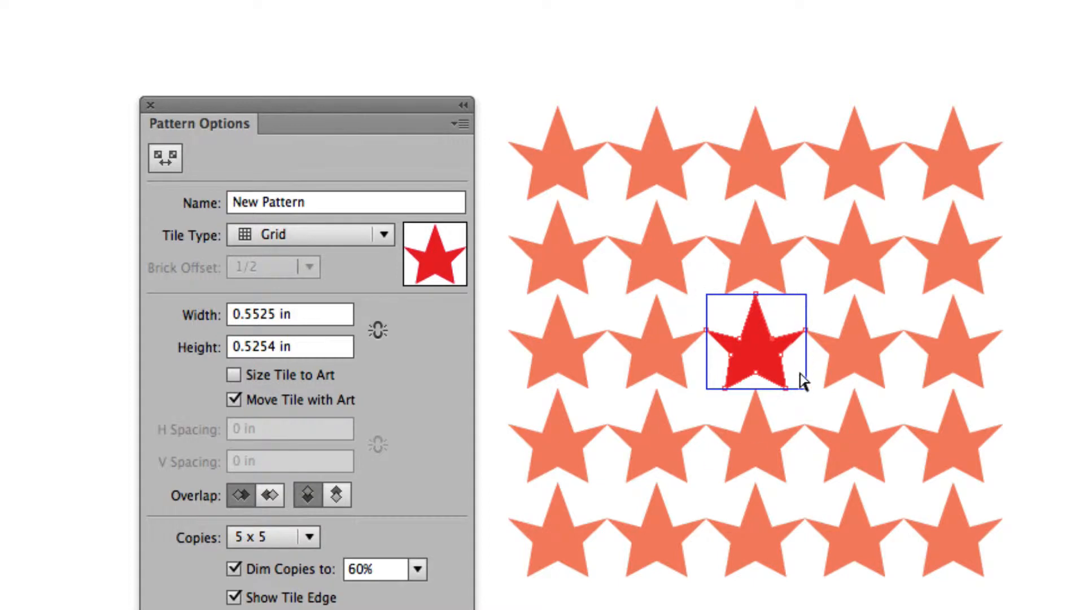
# Resize the pattern tile with the Pattern Tile Tool to about 0.85 in wide and 0.73 in high
pyautogui.click(164, 158)
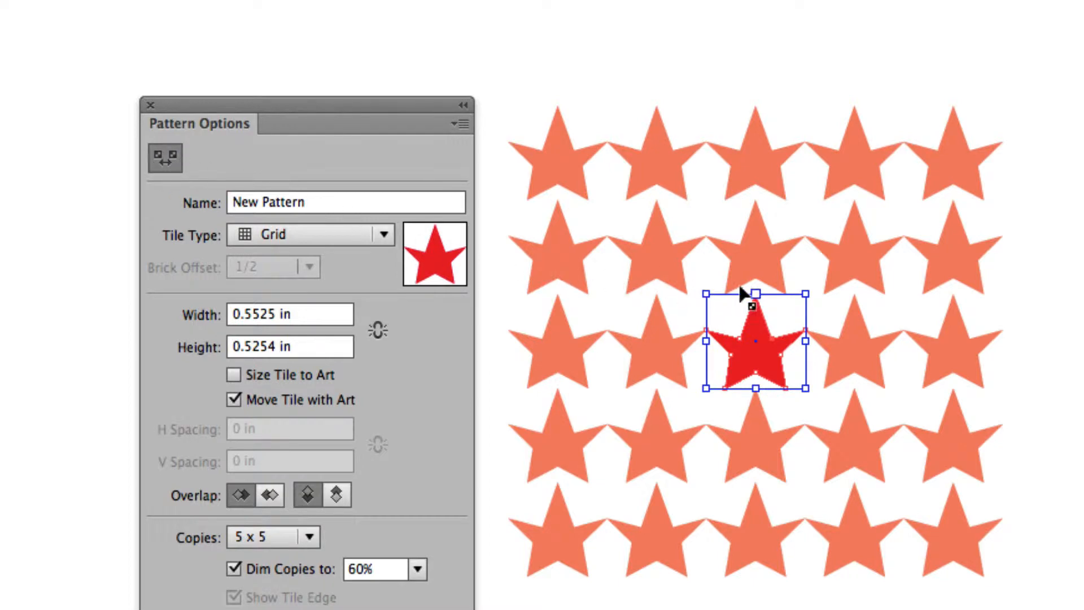
pyautogui.moveTo(806, 390); pyautogui.dragTo(897, 451)
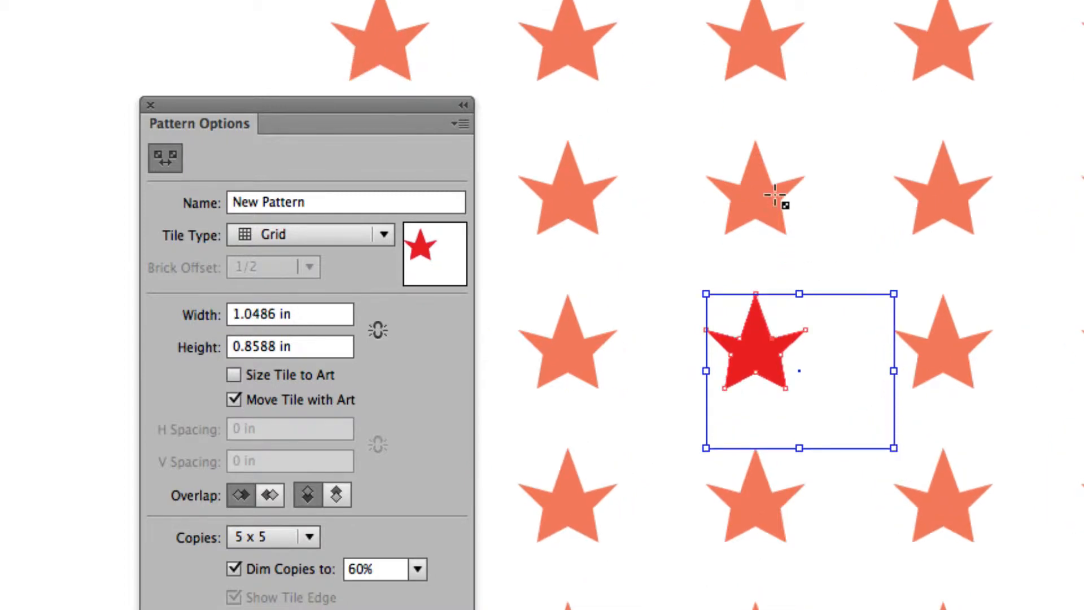
pyautogui.moveTo(707, 294)
pyautogui.mouseDown()
pyautogui.moveTo(687, 276)
pyautogui.moveTo(706, 295)
pyautogui.mouseUp()
pyautogui.moveTo(894, 448); pyautogui.dragTo(859, 424)
# Set the tile type to Brick by Row, shrink the tile closer around the star and finish editing the pattern
pyautogui.click(318, 234)
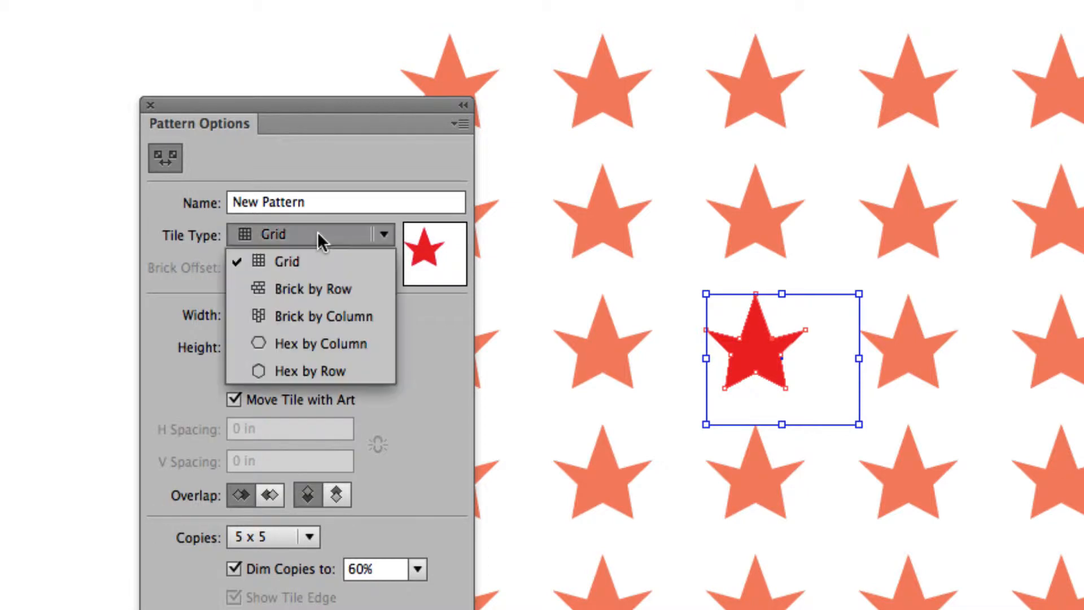
pyautogui.click(320, 288)
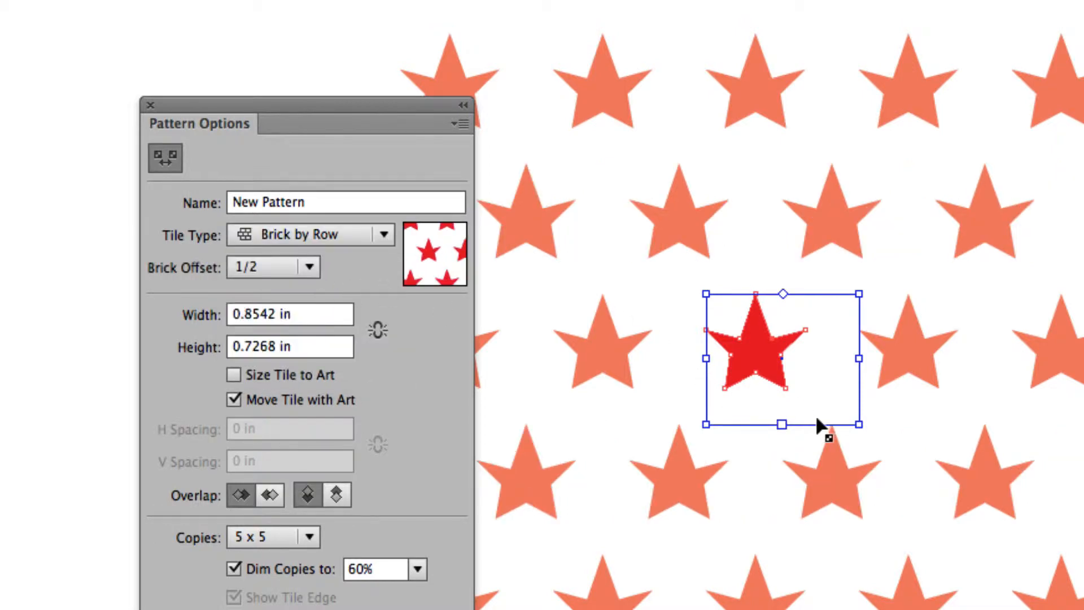
pyautogui.moveTo(859, 424); pyautogui.dragTo(816, 396)
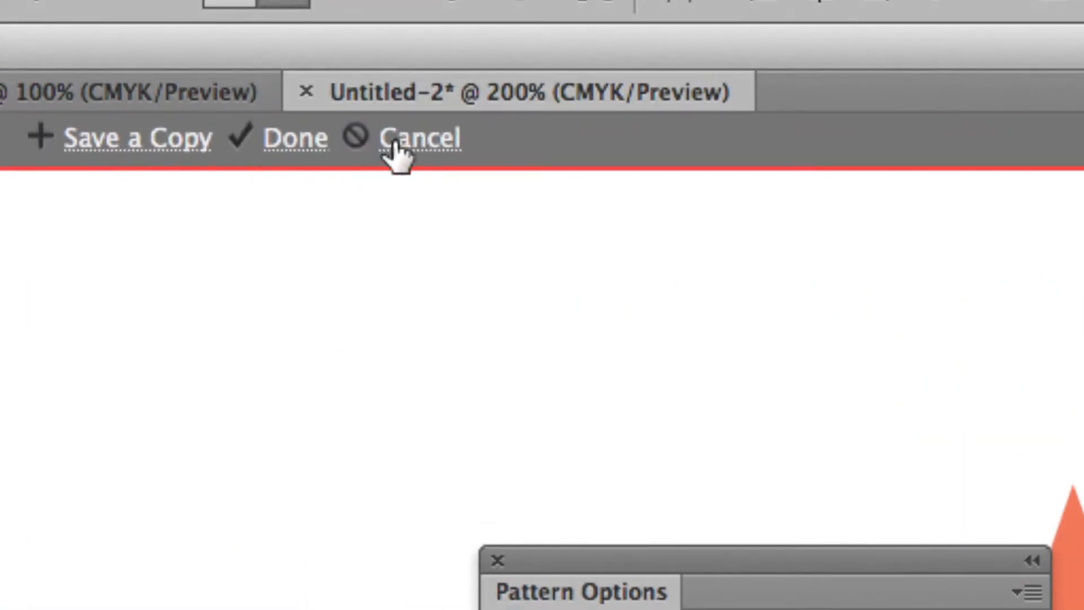
pyautogui.click(280, 146)
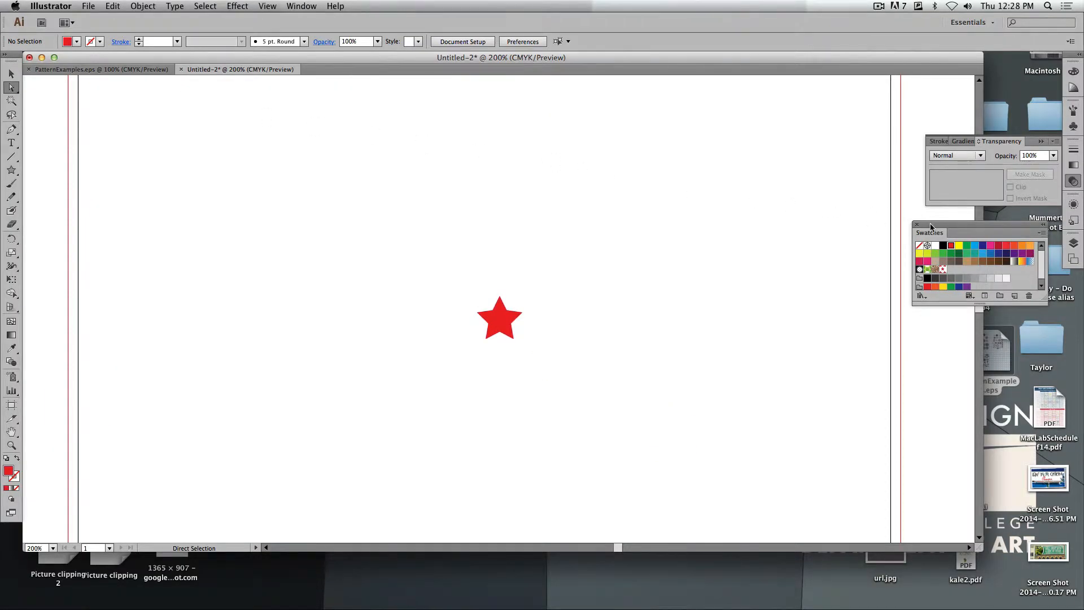
# Check the new pattern swatch in the Swatches panel and move the star off the artboard beyond its left edge
pyautogui.moveTo(931, 226); pyautogui.dragTo(611, 199)
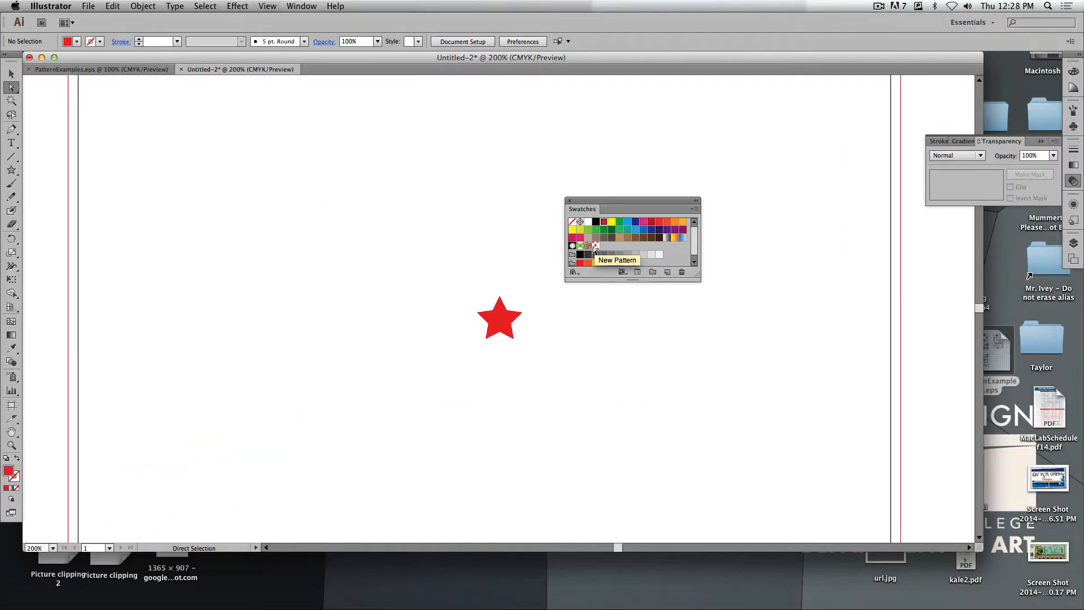
pyautogui.moveTo(602, 201); pyautogui.dragTo(938, 261)
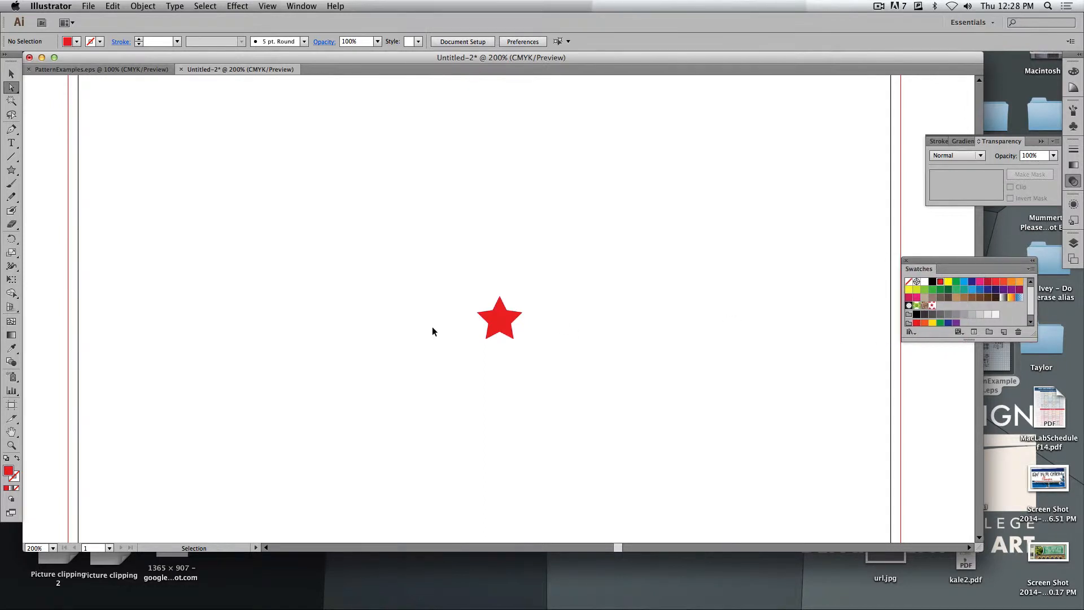
pyautogui.press('super+minus')
pyautogui.click(12, 72)
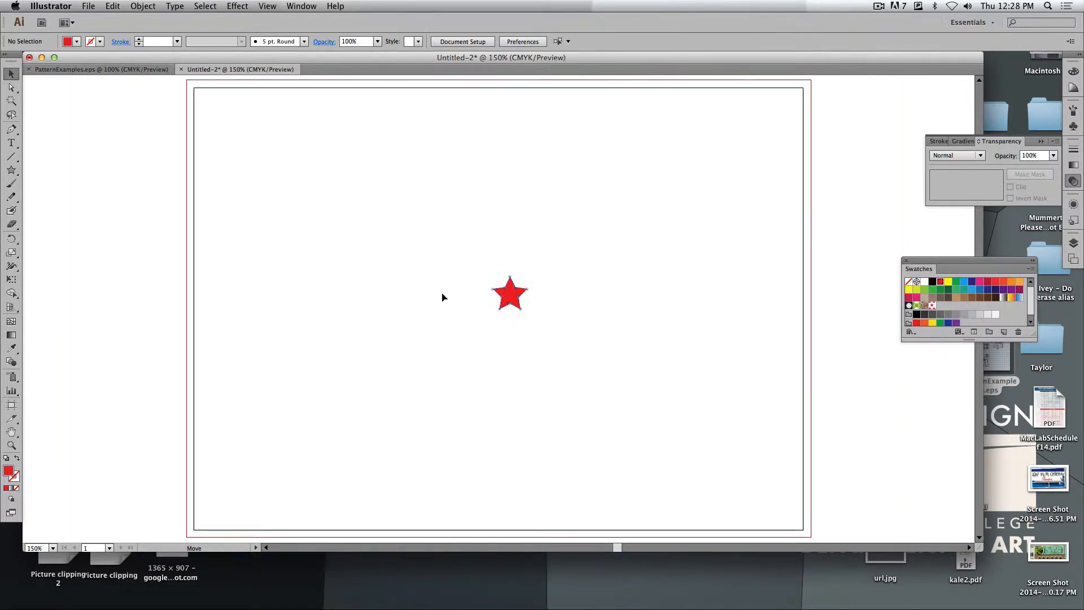
pyautogui.moveTo(443, 297); pyautogui.dragTo(93, 297)
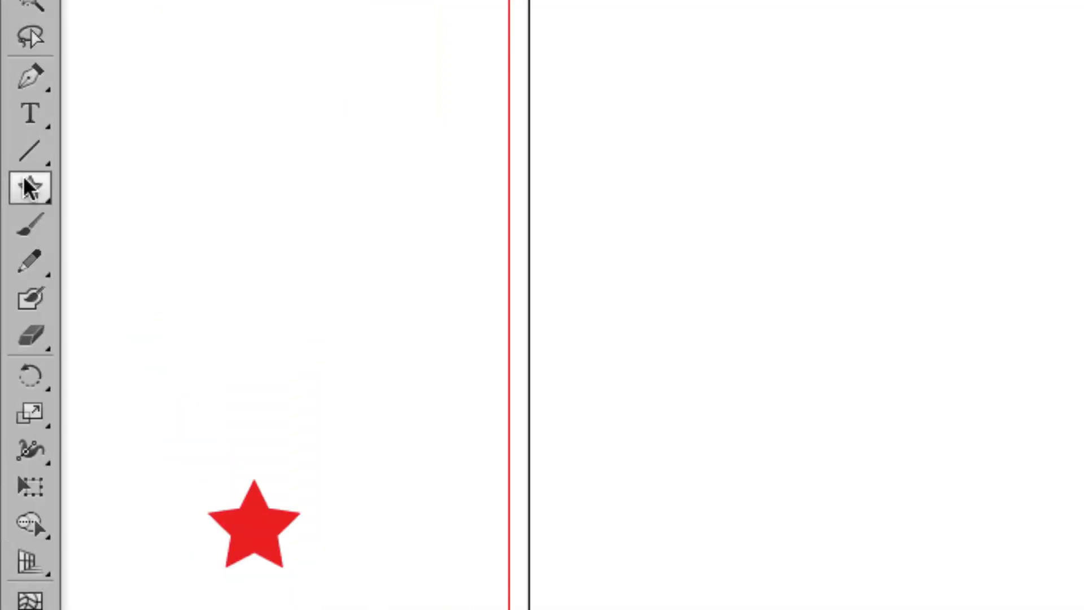
# Draw a rectangle about 10 in by 7.18 in over the artboard and fill it with the New Pattern star swatch
pyautogui.moveTo(11, 170); pyautogui.dragTo(59, 172)
pyautogui.moveTo(160, 191); pyautogui.dragTo(160, 191)
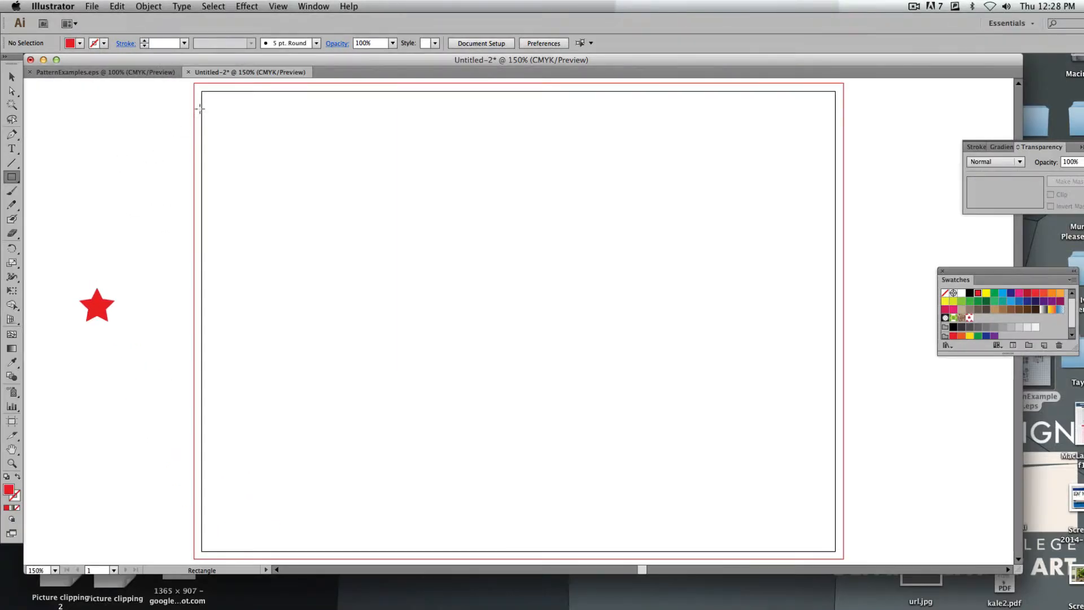
pyautogui.moveTo(201, 91); pyautogui.dragTo(796, 520)
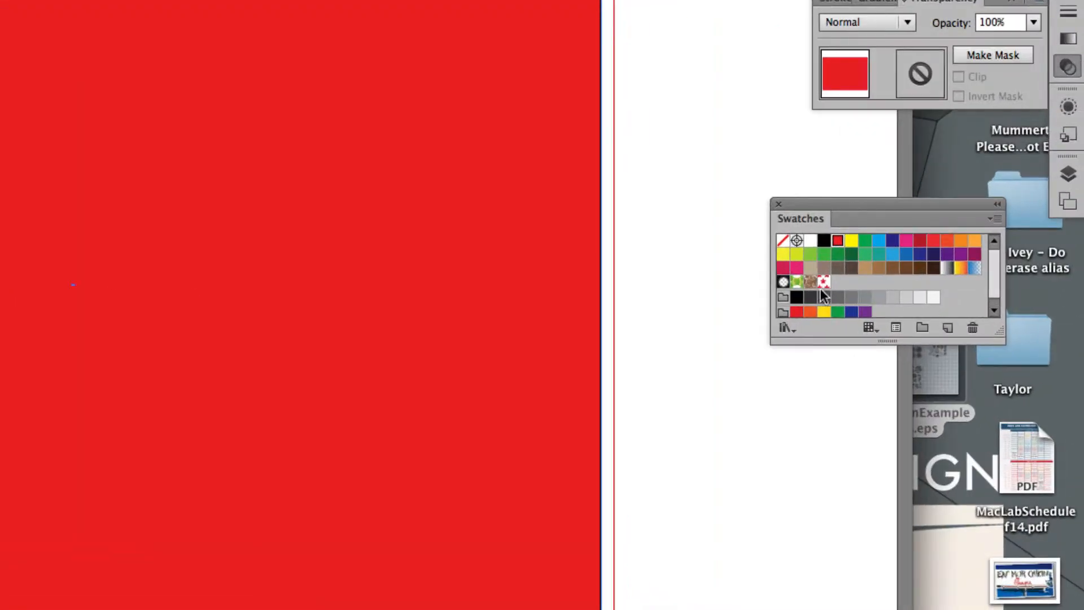
pyautogui.click(824, 282)
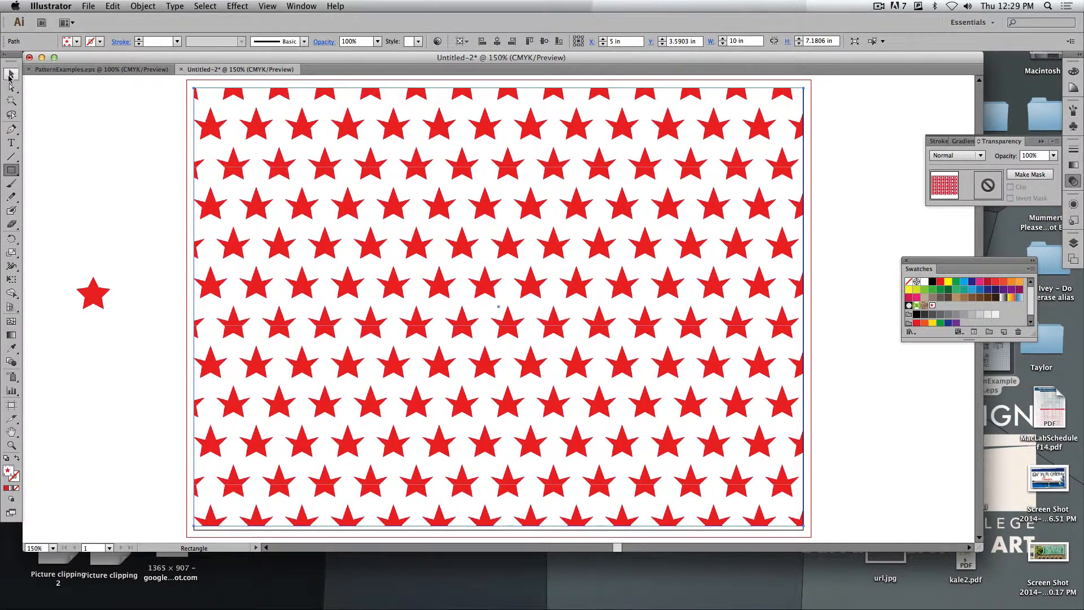
# Delete the pattern-filled rectangle and the star beside the artboard
pyautogui.click(9, 76)
pyautogui.moveTo(144, 146); pyautogui.dragTo(324, 244)
pyautogui.press('Delete')
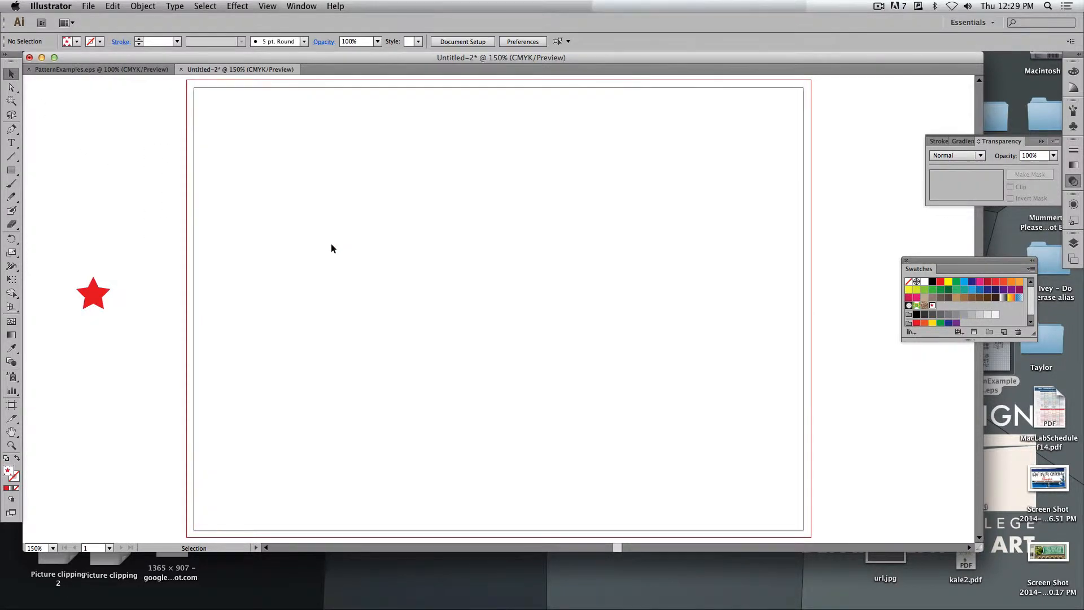
pyautogui.moveTo(130, 259); pyautogui.dragTo(83, 331)
pyautogui.press('Delete')
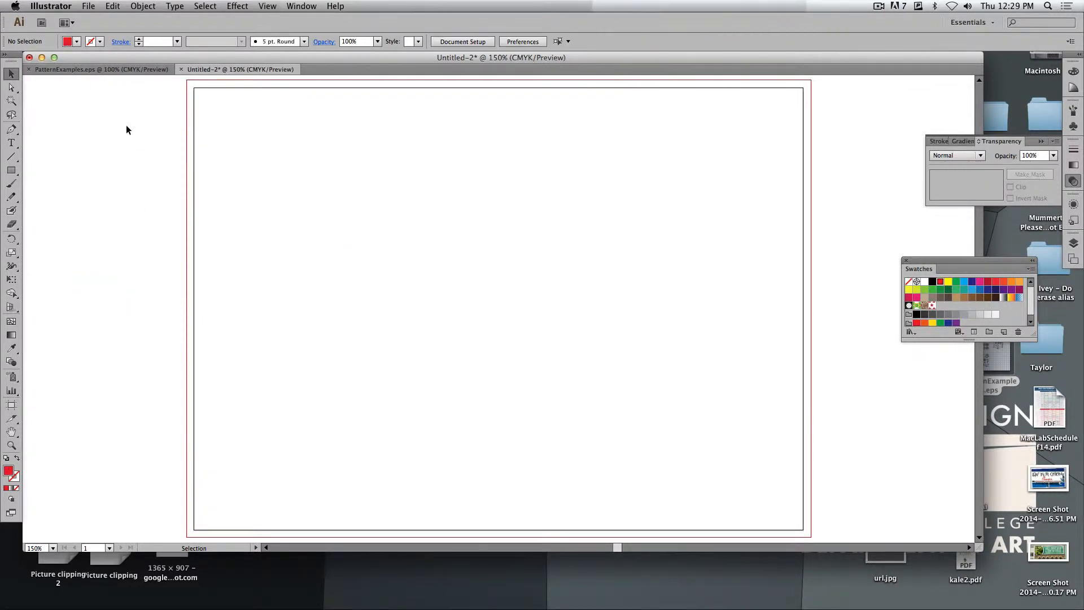
# Copy the looped cross ornament in the first row of PatternExamples.eps and paste it into the Untitled-2 document
pyautogui.click(102, 69)
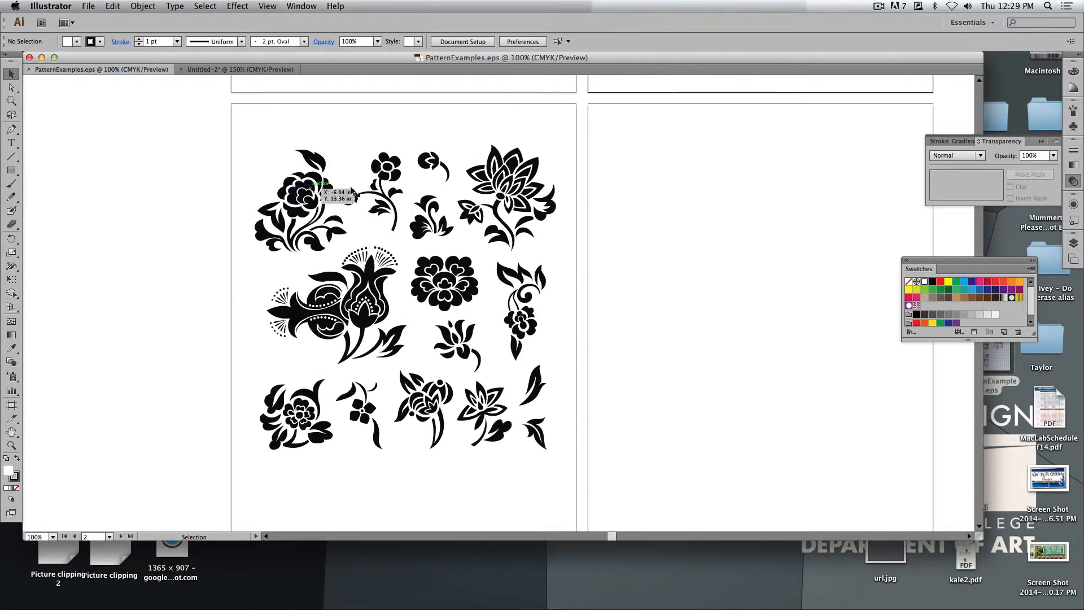
pyautogui.scroll(2, 424, 191)
pyautogui.scroll(10, 425, 191)
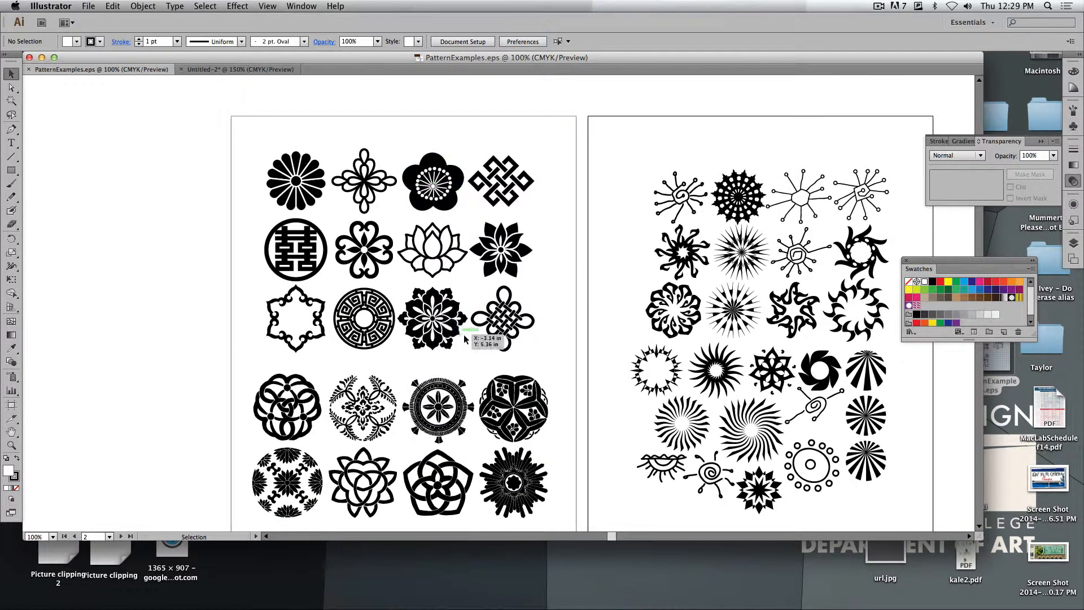
pyautogui.click(375, 189)
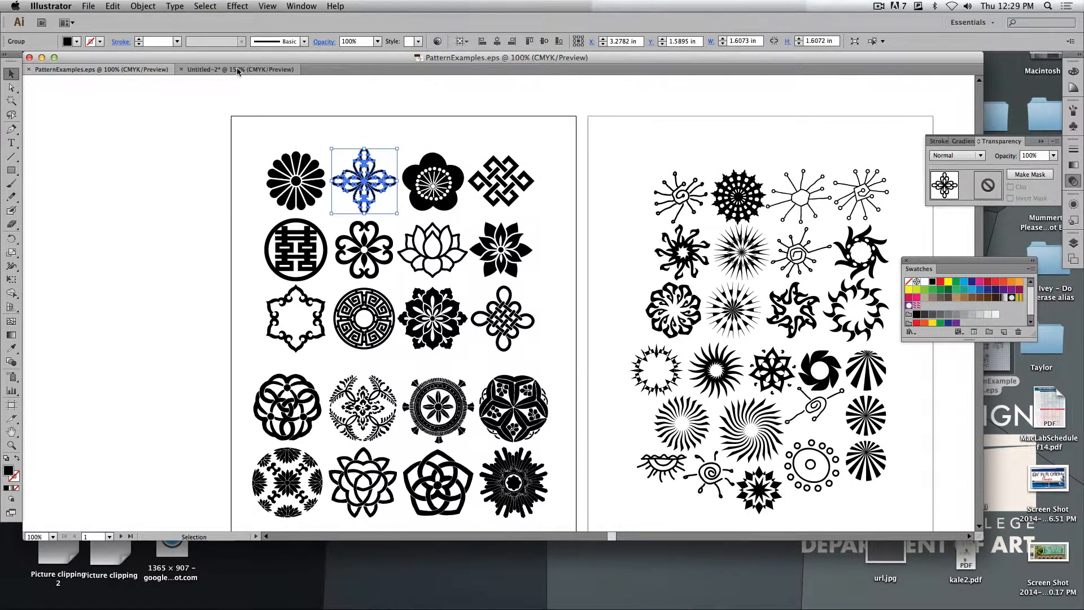
pyautogui.click(238, 71)
pyautogui.press('super+v')
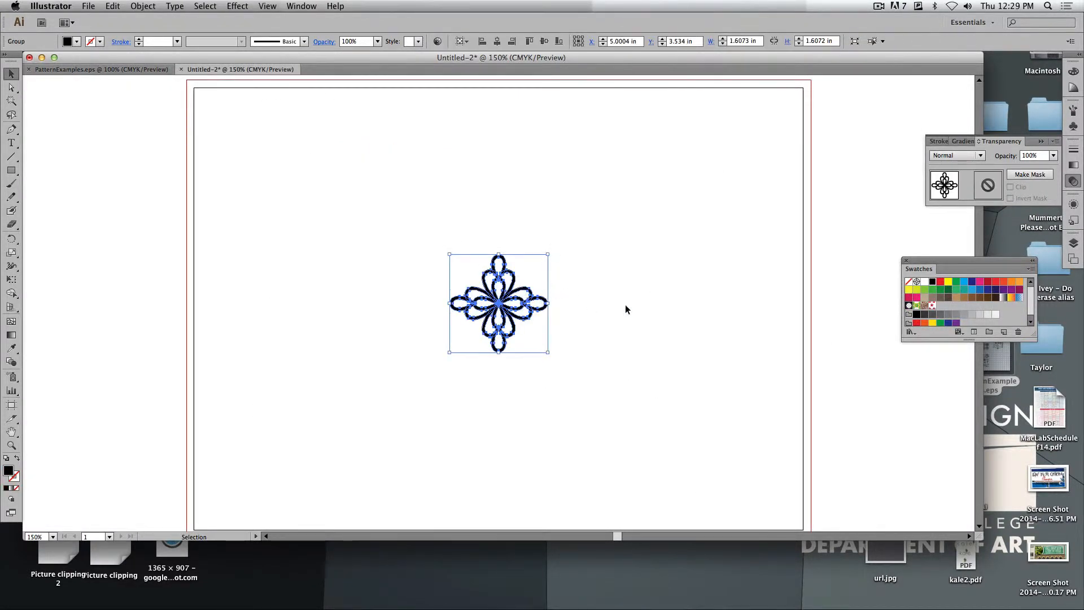
# Scale the pasted cross ornament down near the artboard's centre
pyautogui.click(554, 322)
pyautogui.moveTo(565, 374); pyautogui.dragTo(388, 266)
pyautogui.moveTo(549, 255); pyautogui.dragTo(523, 280)
pyautogui.click(542, 327)
pyautogui.click(479, 269)
# Copy the round interlaced-loop ornament at the start of the fourth row in PatternExamples.eps and paste it into Untitled-2
pyautogui.click(114, 72)
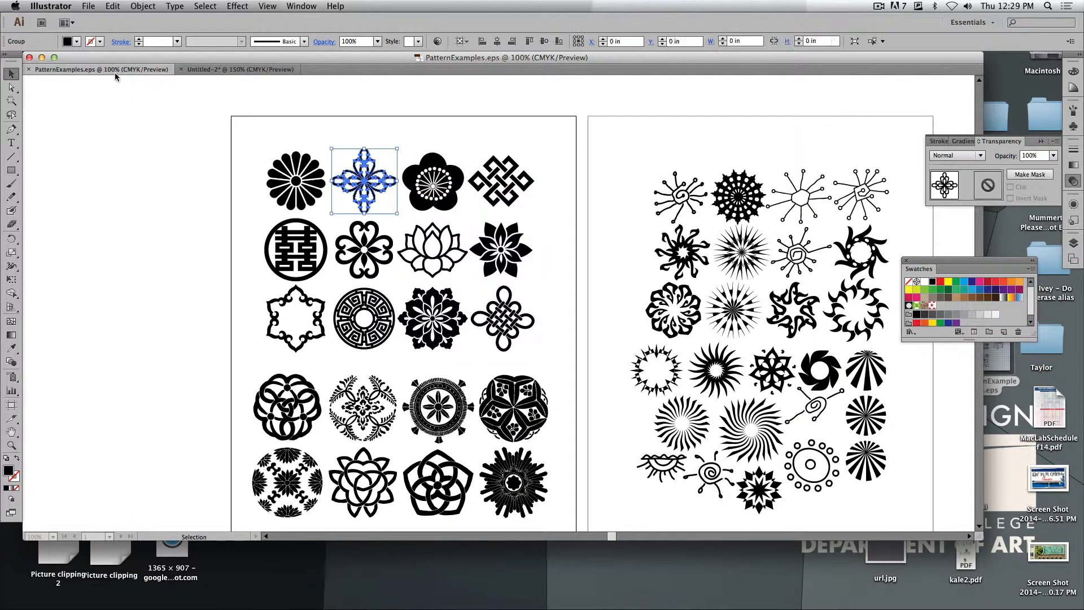
pyautogui.click(569, 260)
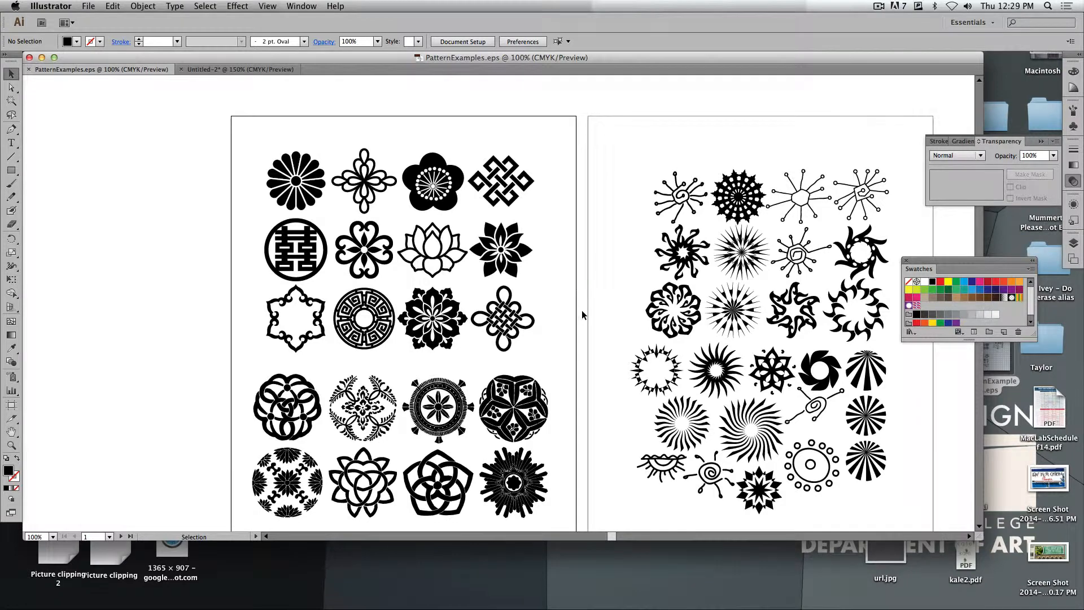
pyautogui.scroll(-3, 582, 310)
pyautogui.hscroll(3, 582, 310)
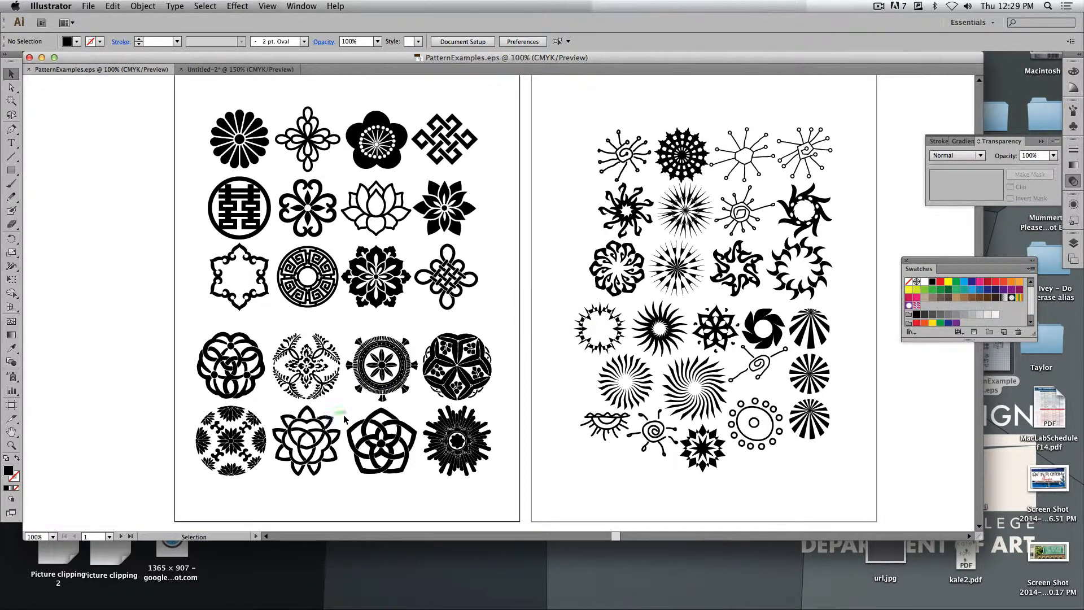
pyautogui.click(385, 450)
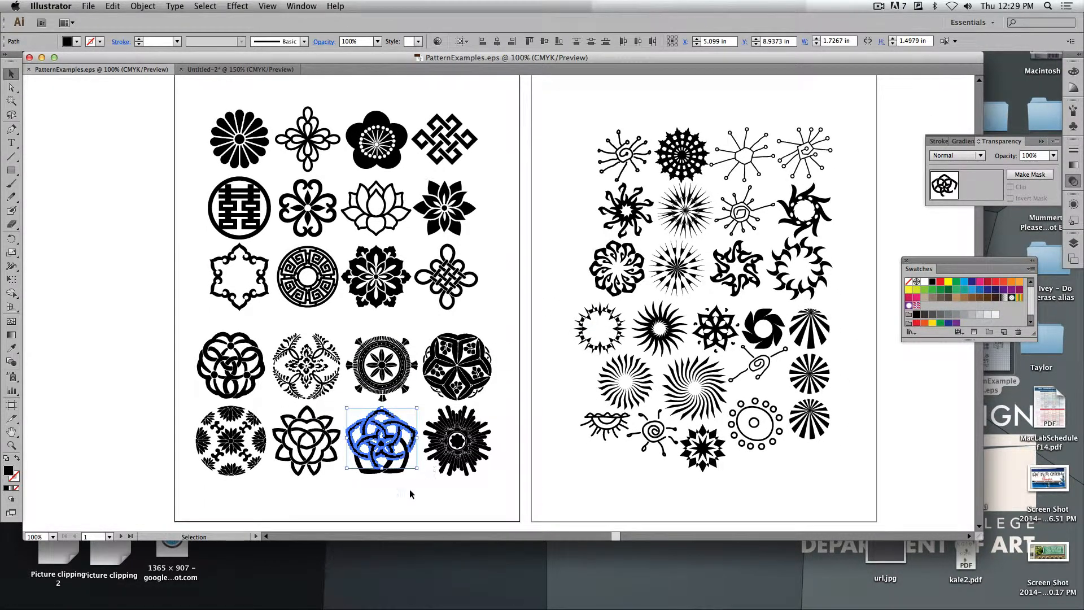
pyautogui.moveTo(527, 492); pyautogui.dragTo(443, 430)
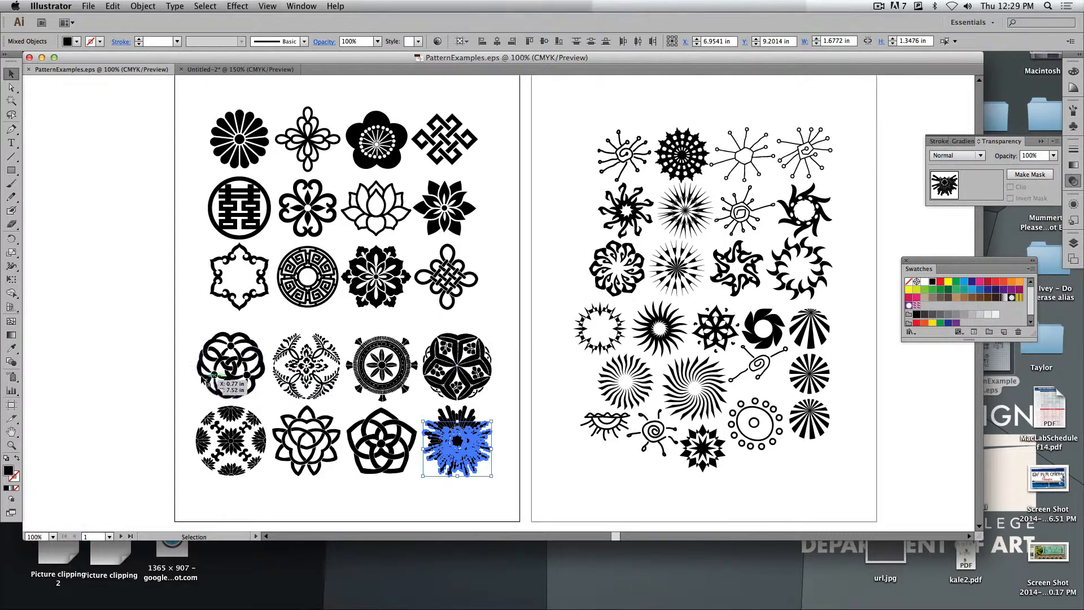
pyautogui.moveTo(204, 380); pyautogui.dragTo(259, 391)
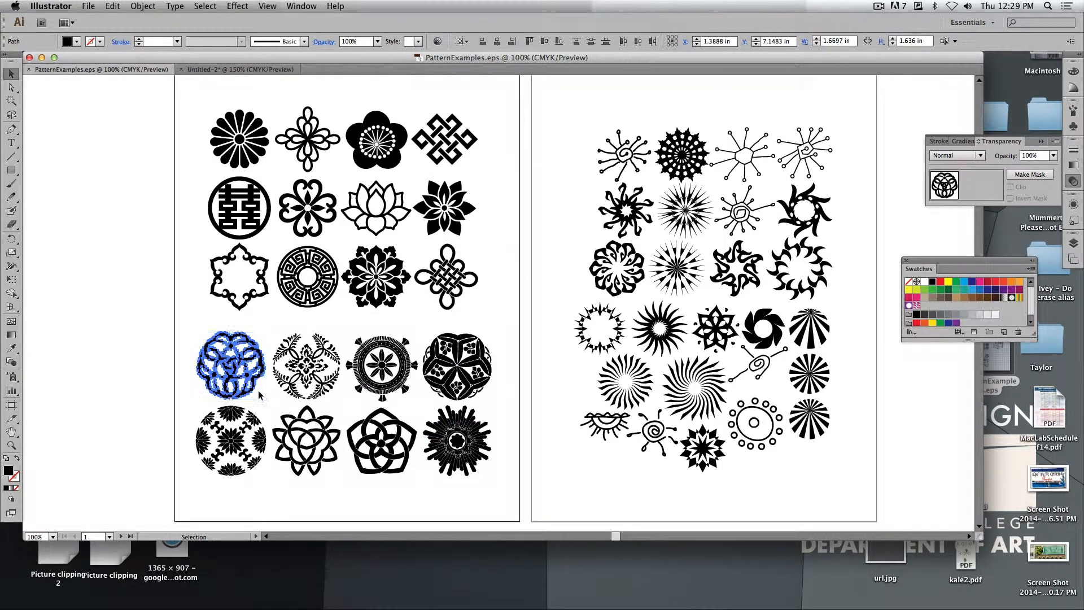
pyautogui.press('super+c')
pyautogui.press('super+grave')
pyautogui.press('super+v')
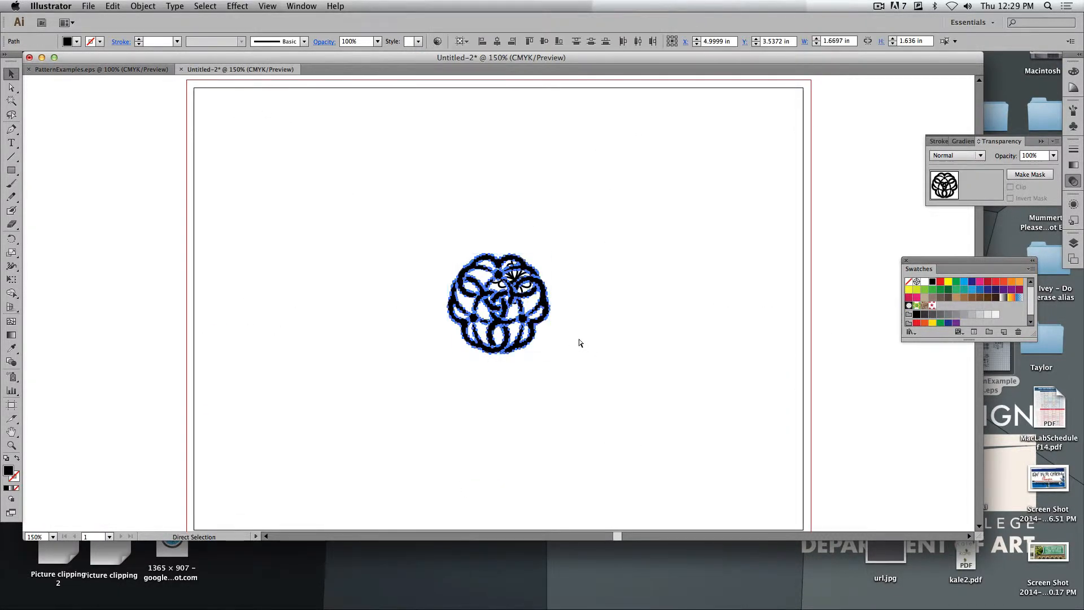
# Scale the round interlaced-loop ornament down to about 0.94 in wide and place it diagonally below the cross ornament
pyautogui.keyDown('shift'); pyautogui.moveTo(549, 254); pyautogui.dragTo(505, 298); pyautogui.keyUp('shift')
pyautogui.moveTo(496, 324); pyautogui.dragTo(501, 314)
pyautogui.click(516, 350)
pyautogui.click(479, 329)
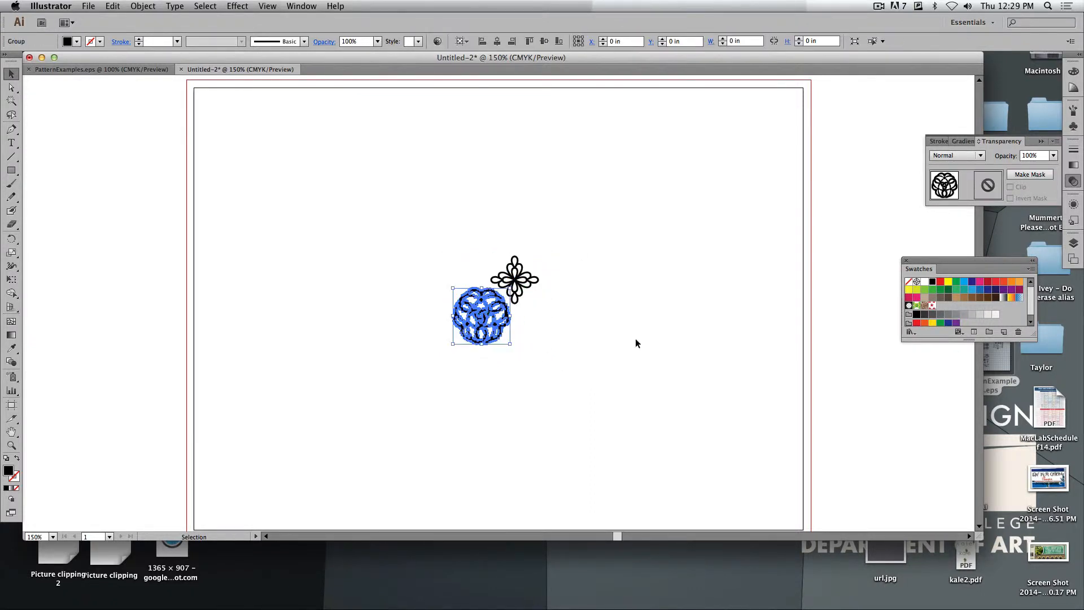
# Fill the round ornament with blue and the cross ornament with dark red
pyautogui.click(982, 291)
pyautogui.click(567, 294)
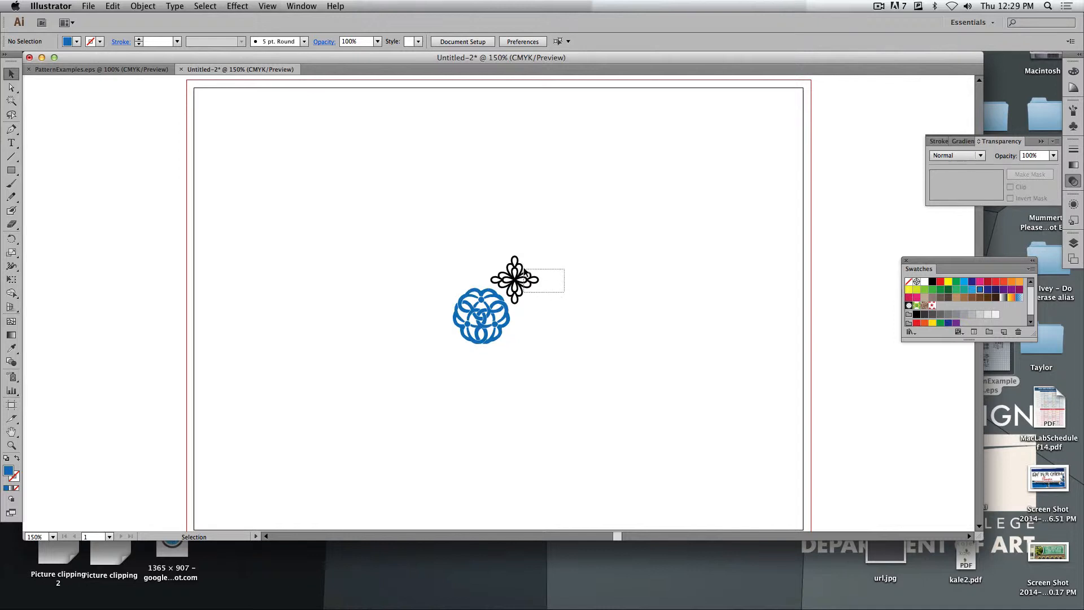
pyautogui.moveTo(526, 273); pyautogui.dragTo(524, 270)
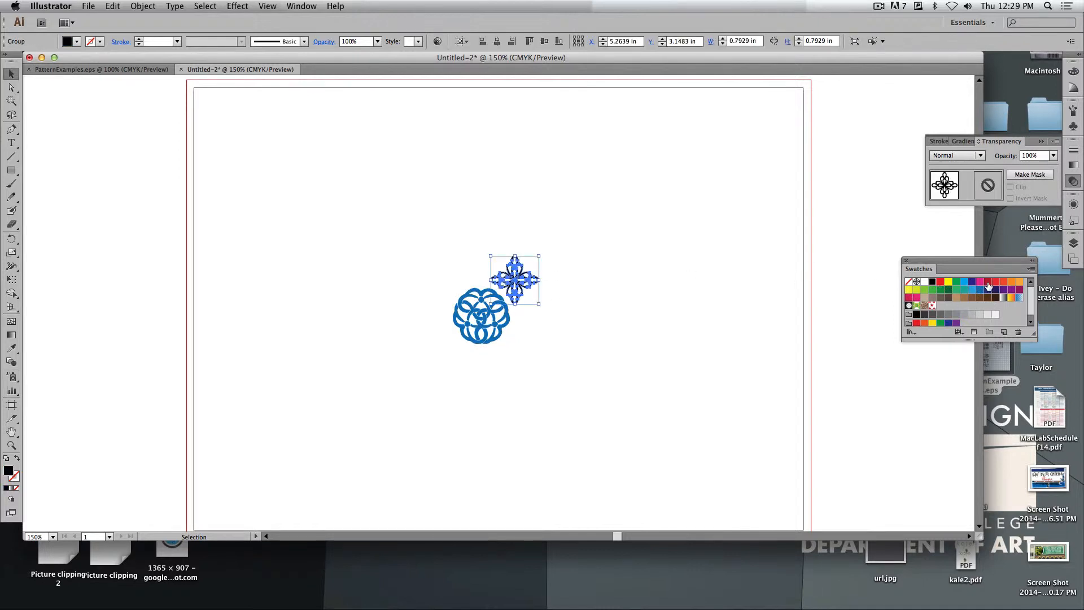
pyautogui.click(988, 284)
pyautogui.click(672, 331)
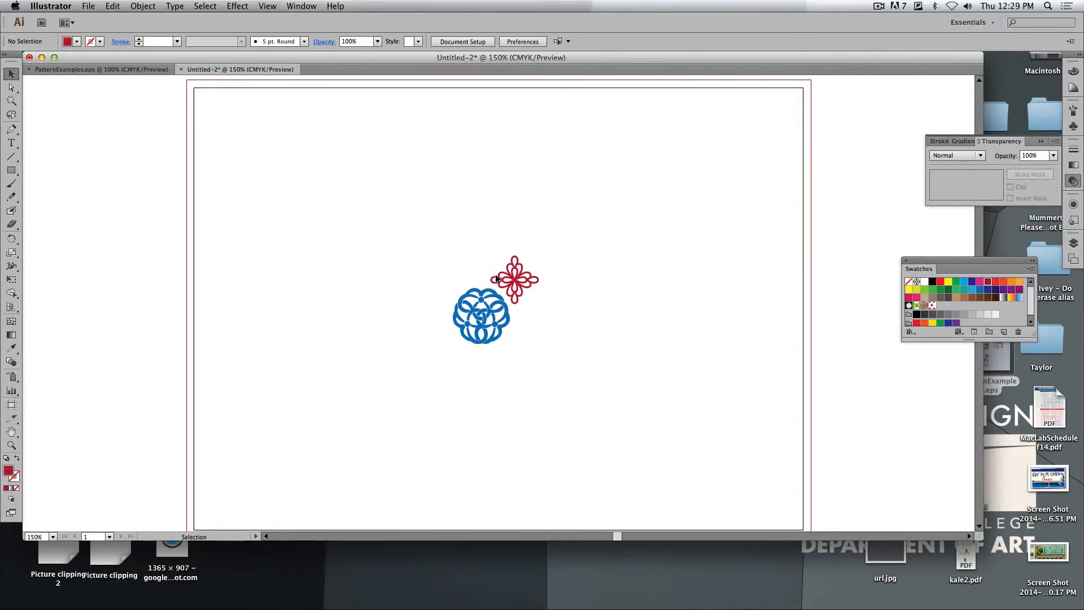
# Move the round ornament directly beneath the cross ornament so that it overlaps the cross's lower half
pyautogui.press('super+equal')
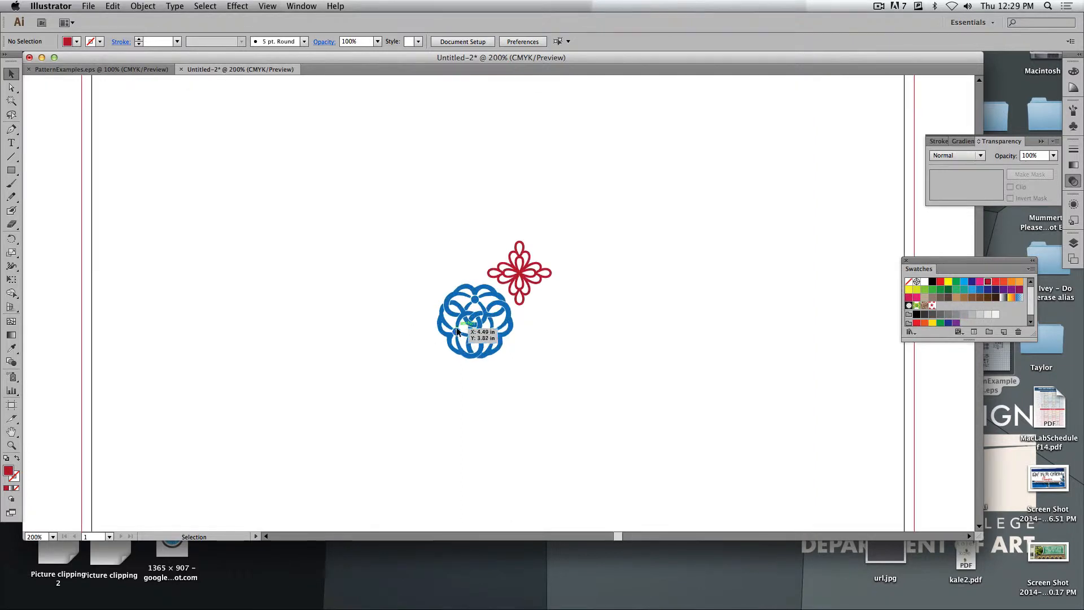
pyautogui.moveTo(460, 332); pyautogui.dragTo(507, 345)
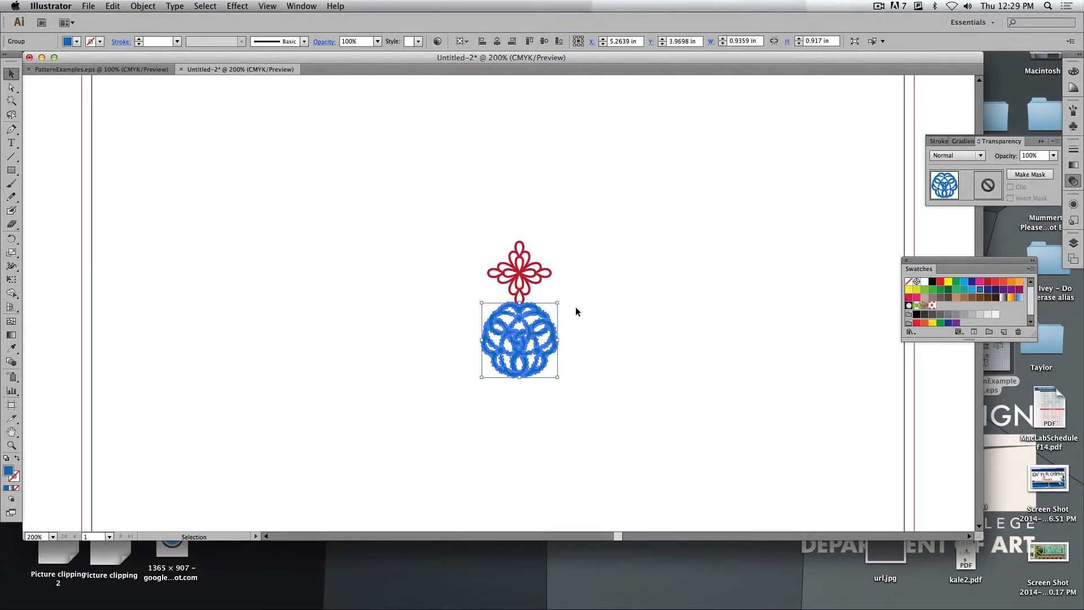
pyautogui.moveTo(1002, 139); pyautogui.dragTo(654, 220)
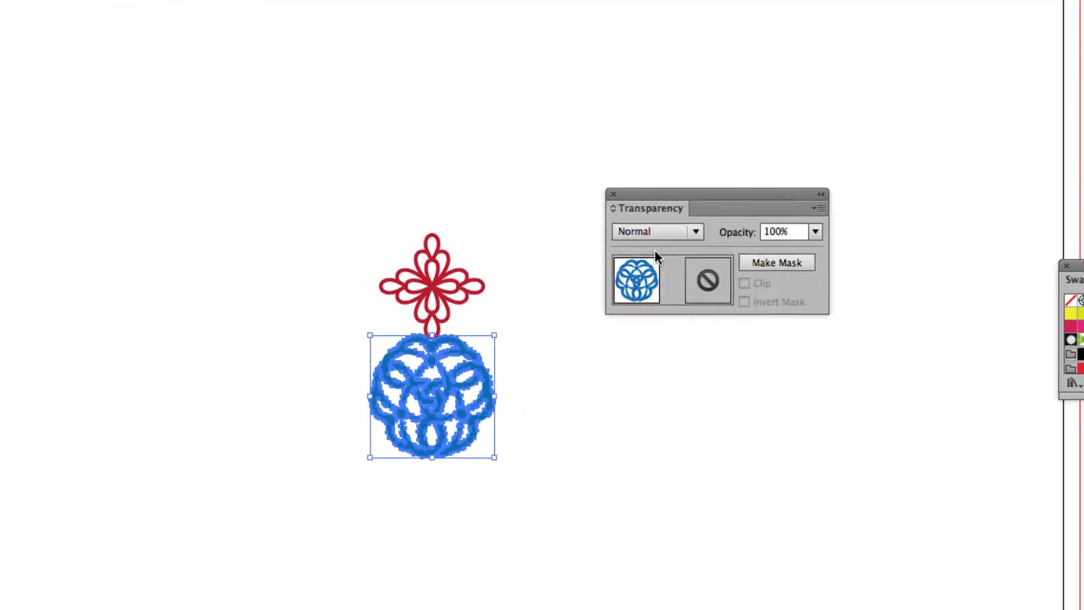
pyautogui.moveTo(473, 391); pyautogui.dragTo(472, 347)
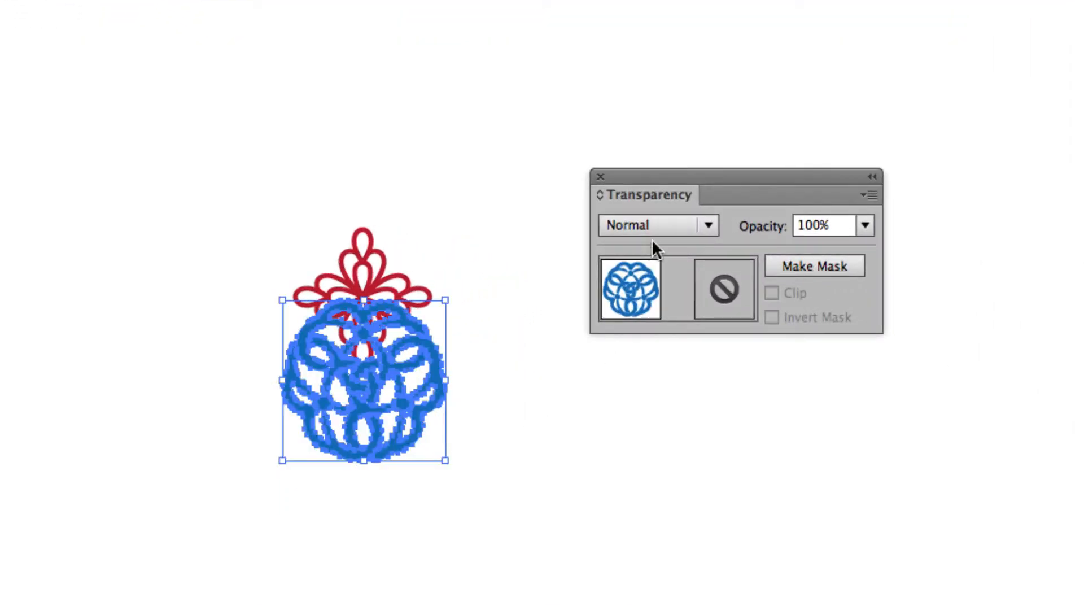
# Set the blue round ornament's blend mode to Multiply
pyautogui.click(656, 231)
pyautogui.click(666, 310)
pyautogui.click(479, 242)
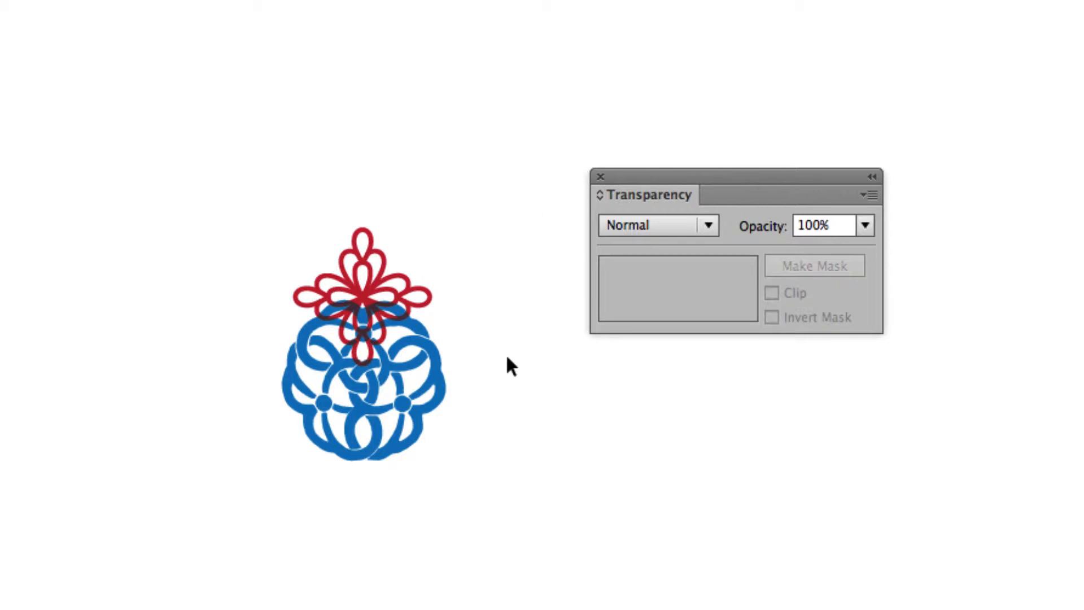
# Move the red cross ornament onto the centre of the blue round ornament
pyautogui.press('super+minus')
pyautogui.moveTo(507, 356); pyautogui.dragTo(554, 320)
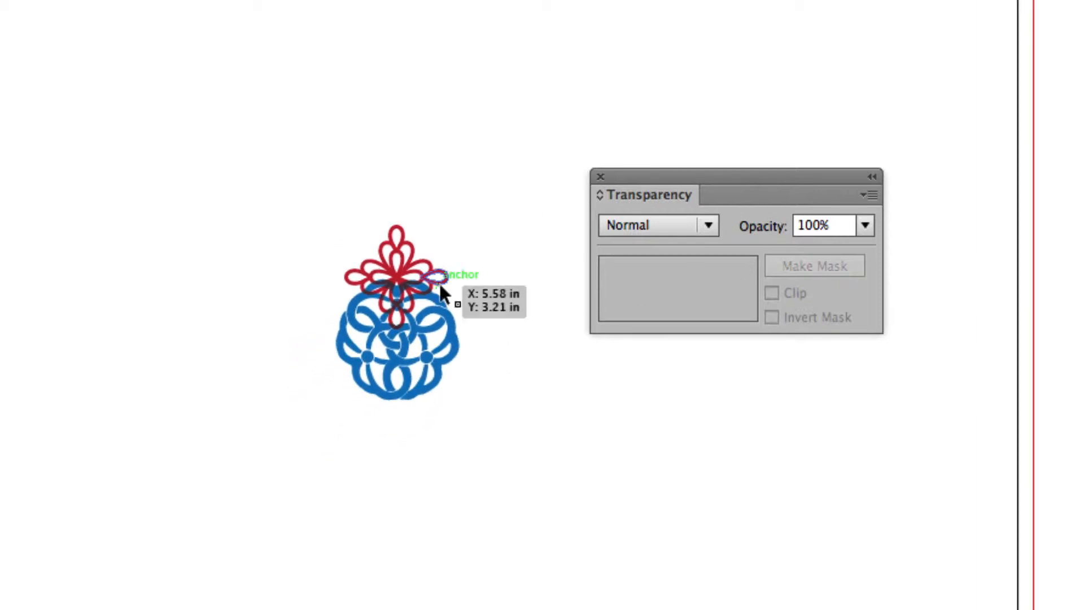
pyautogui.moveTo(440, 285); pyautogui.dragTo(475, 335)
pyautogui.click(564, 467)
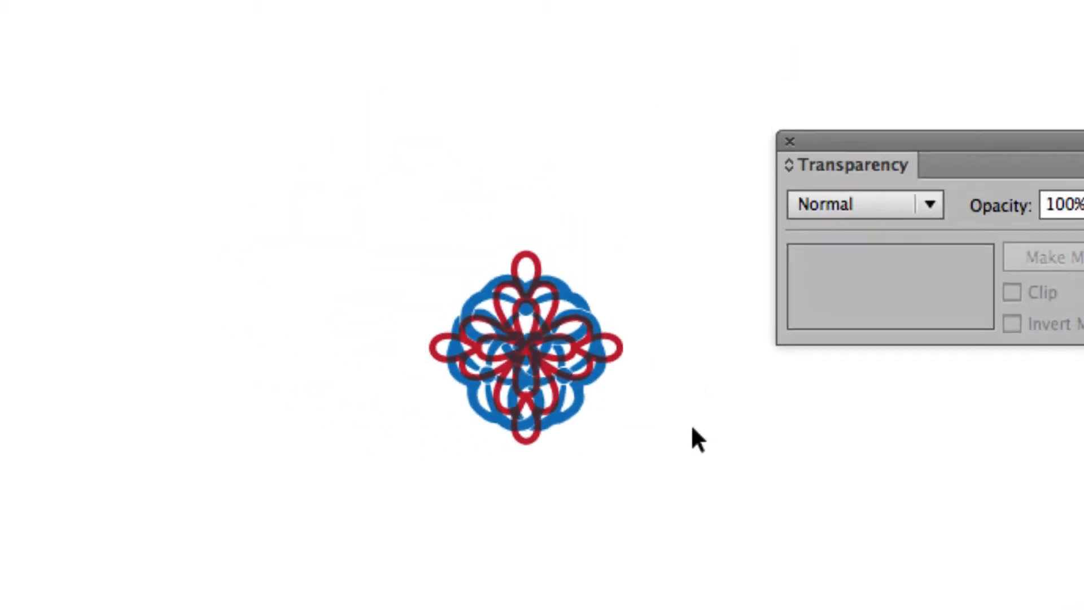
# Try the Screen blend mode on the blue round ornament
pyautogui.click(628, 355)
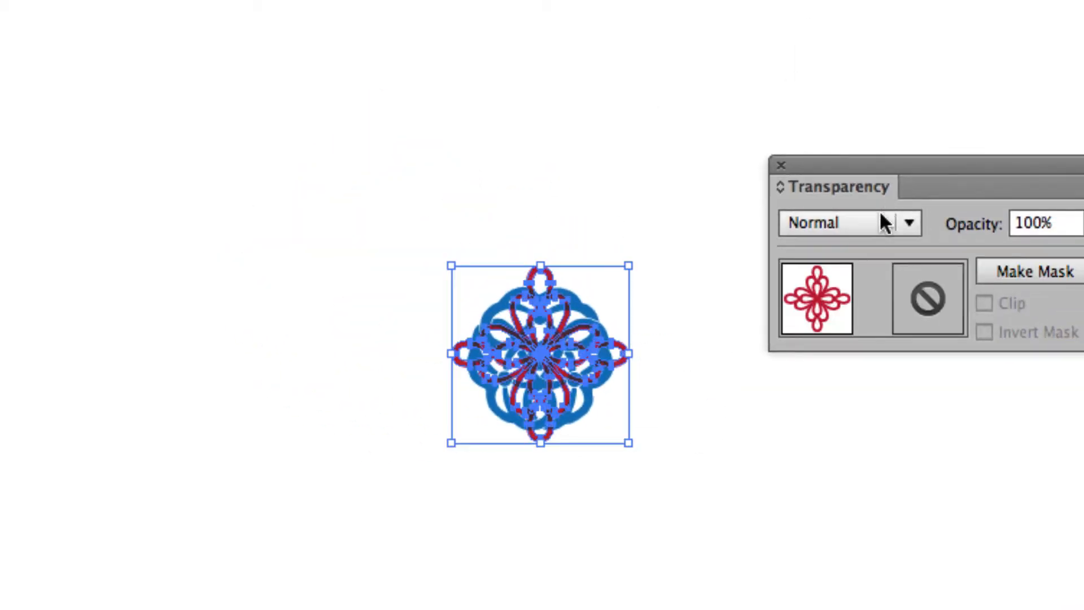
pyautogui.click(678, 283)
pyautogui.click(567, 306)
pyautogui.click(843, 232)
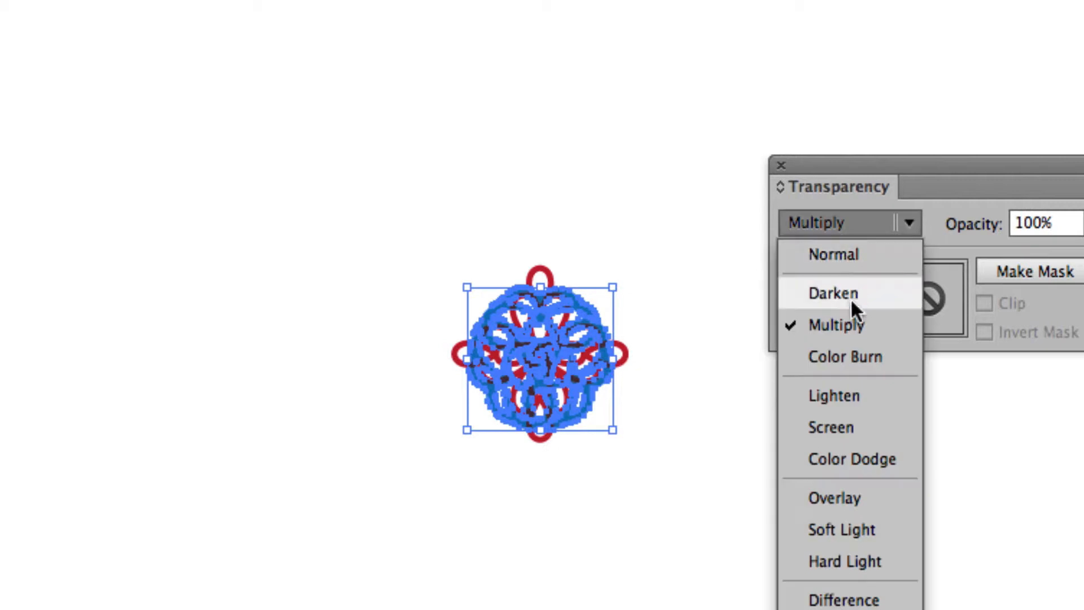
pyautogui.click(866, 418)
pyautogui.click(672, 214)
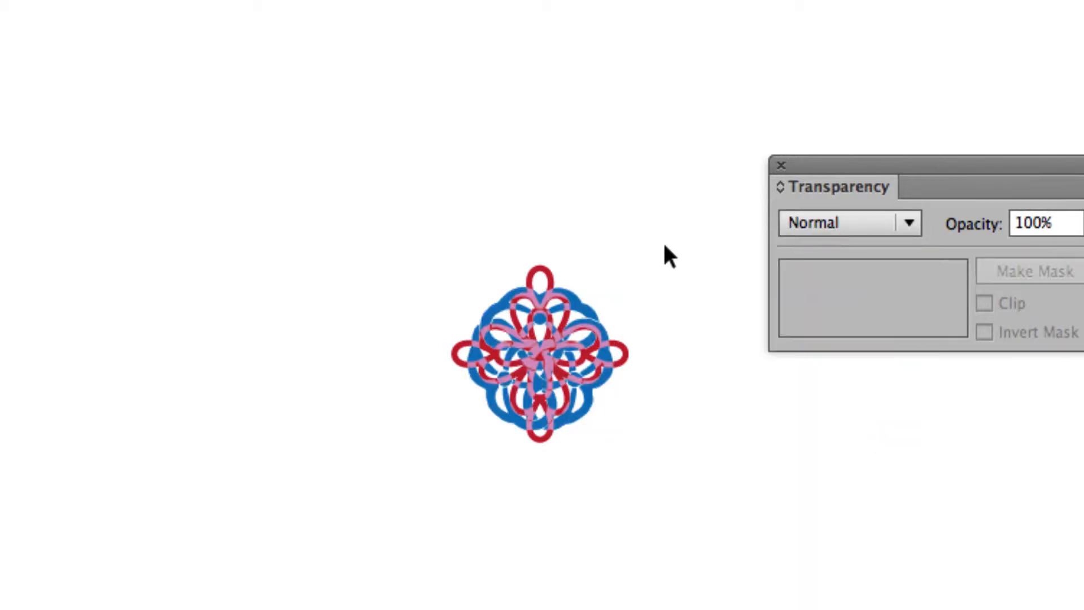
# Try the Overlay and Color blend modes on the blue round ornament
pyautogui.click(600, 316)
pyautogui.click(862, 229)
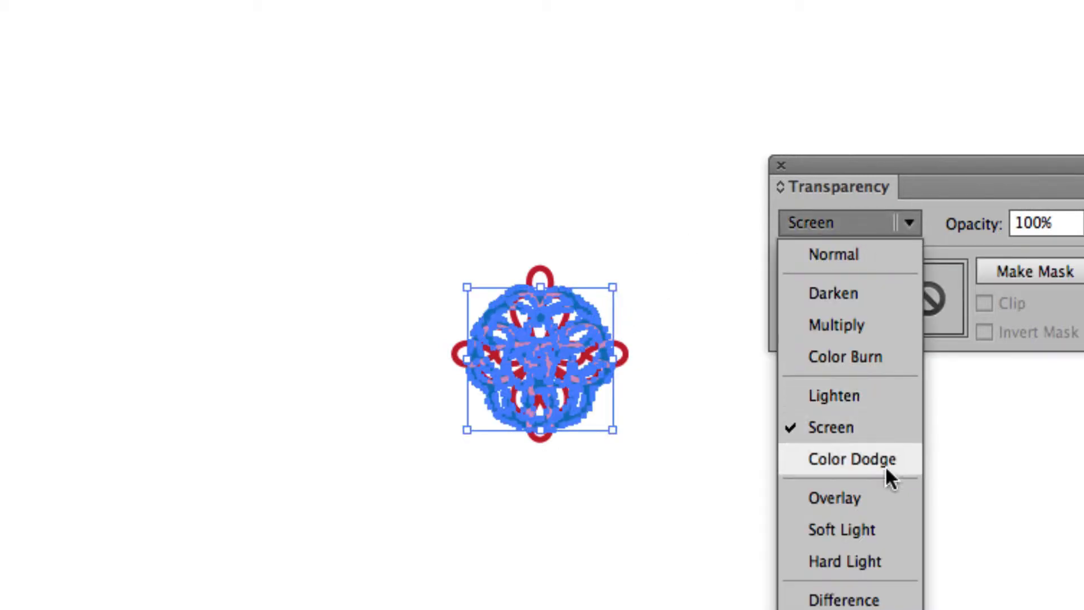
pyautogui.click(878, 497)
pyautogui.click(712, 292)
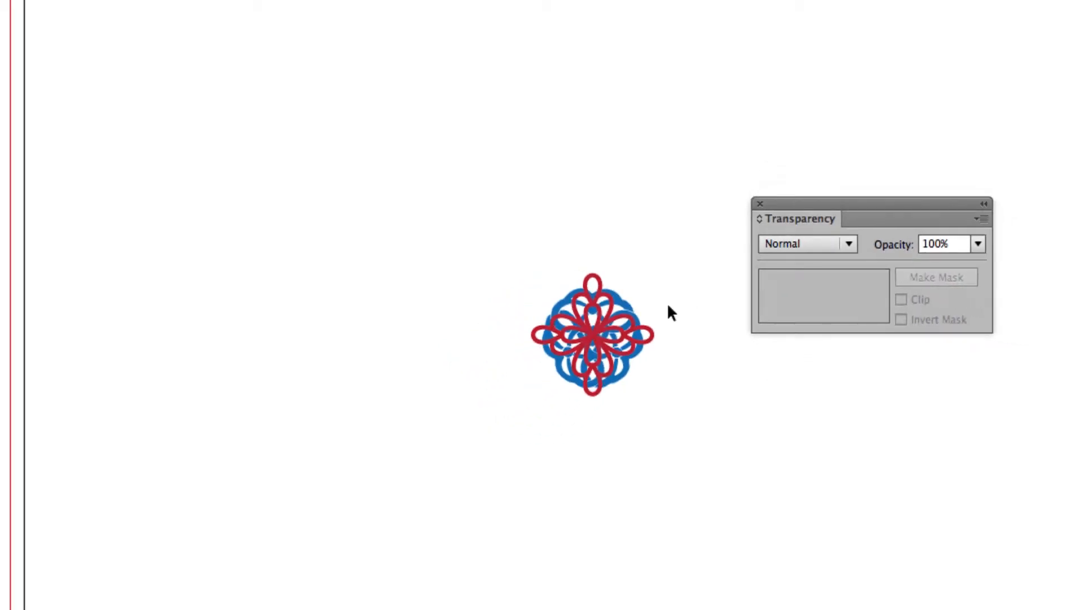
pyautogui.click(611, 318)
pyautogui.click(795, 248)
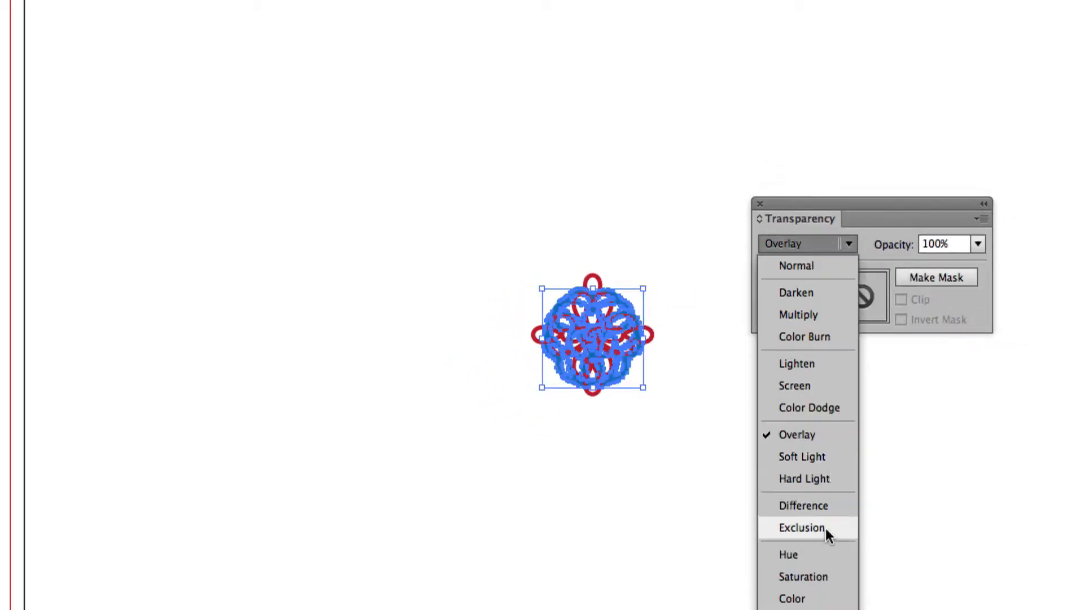
pyautogui.click(797, 595)
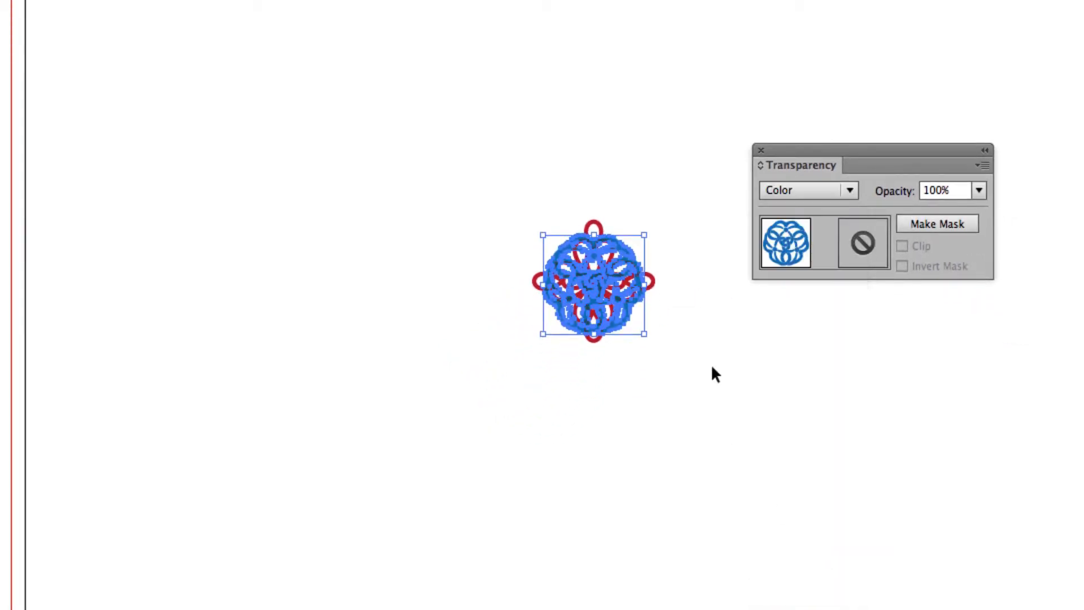
pyautogui.click(712, 368)
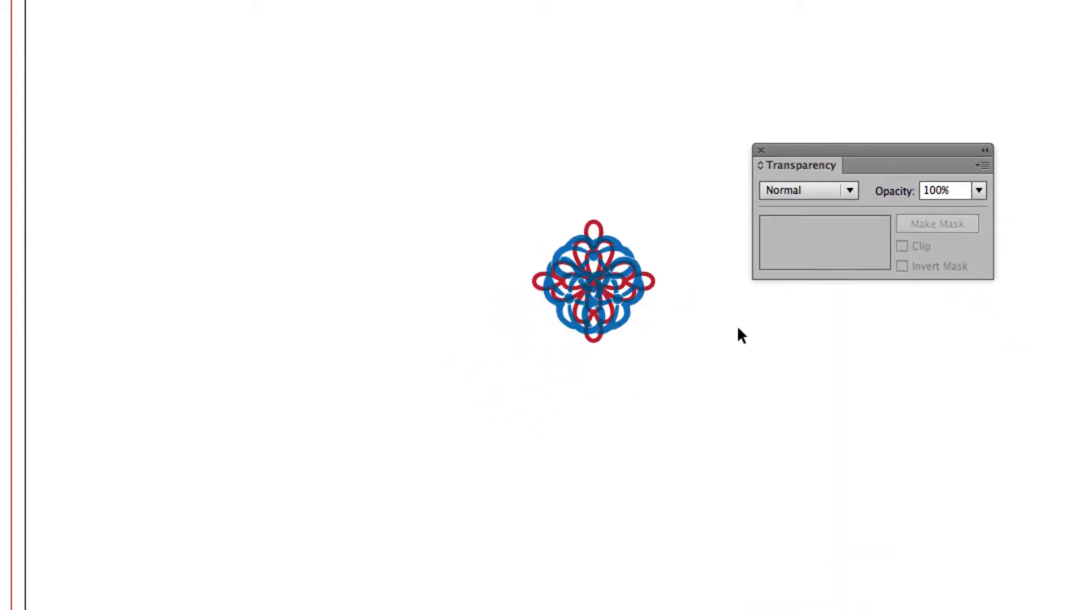
# Return the blue round ornament's blend mode to Multiply
pyautogui.click(625, 248)
pyautogui.click(809, 186)
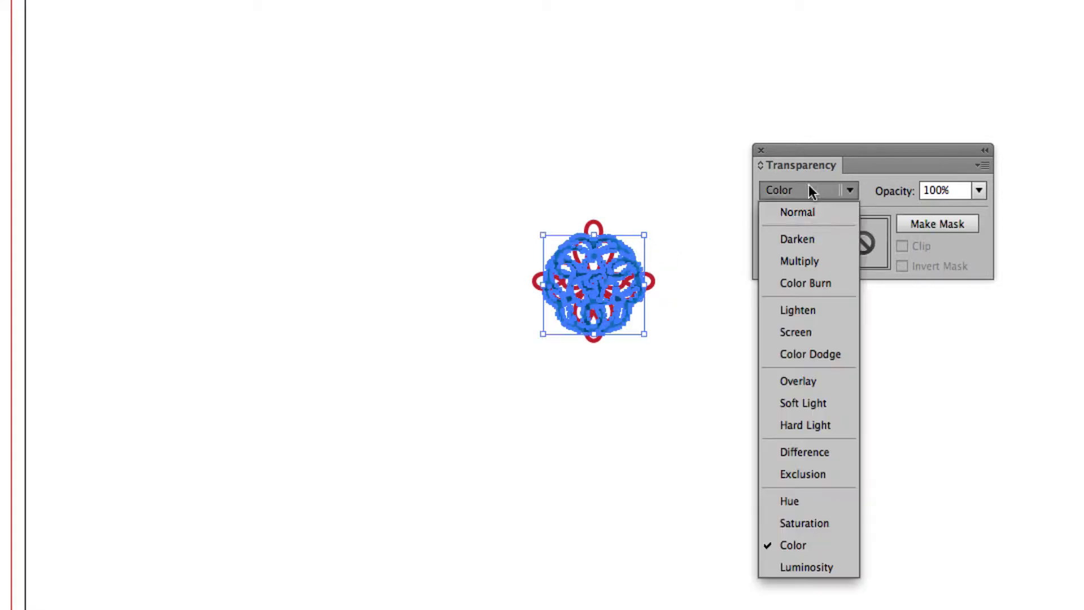
pyautogui.click(823, 261)
pyautogui.click(665, 197)
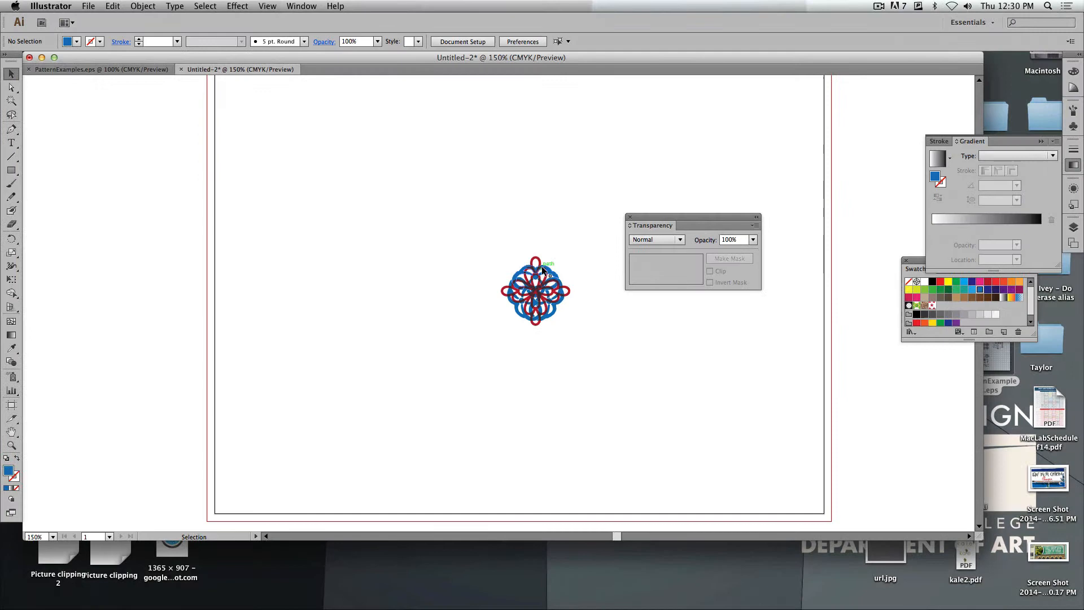
# Try to enlarge the blue round ornament from its corner, and undo the change
pyautogui.moveTo(864, 150); pyautogui.dragTo(993, 149)
pyautogui.click(563, 273)
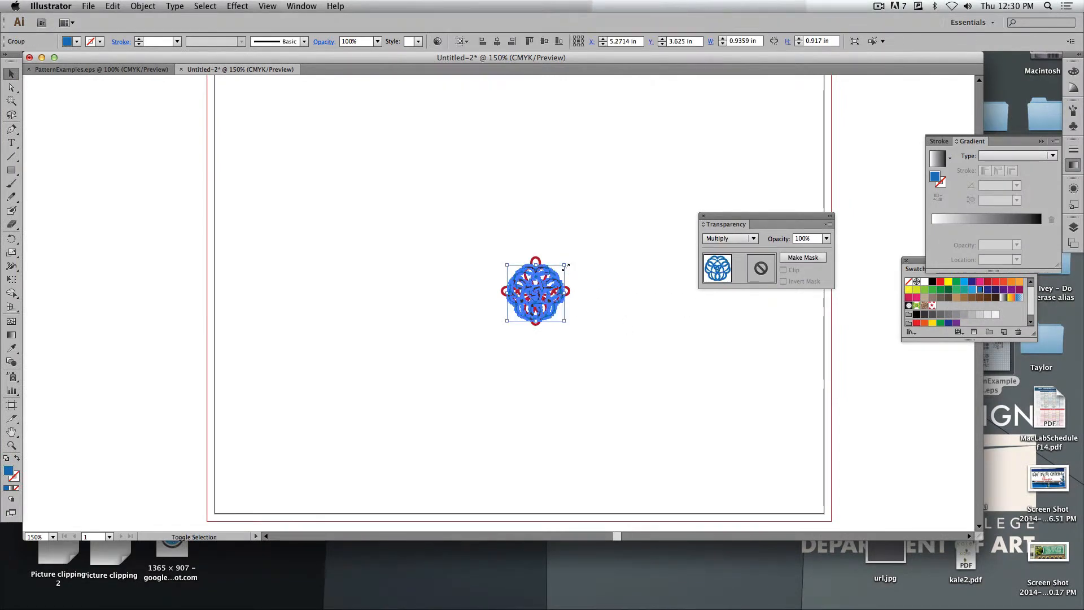
pyautogui.moveTo(565, 266); pyautogui.dragTo(630, 190)
pyautogui.click(629, 191)
pyautogui.press('super+z')
# Select both overlapping ornaments and make a new pattern from them
pyautogui.click(554, 347)
pyautogui.moveTo(554, 348); pyautogui.dragTo(423, 218)
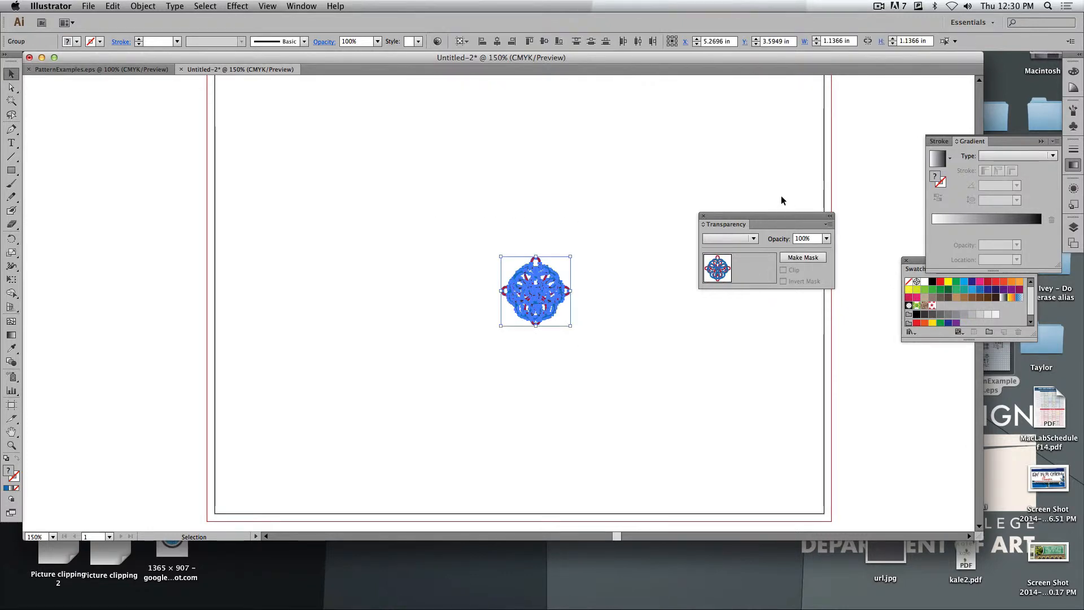
pyautogui.moveTo(774, 226); pyautogui.dragTo(977, 364)
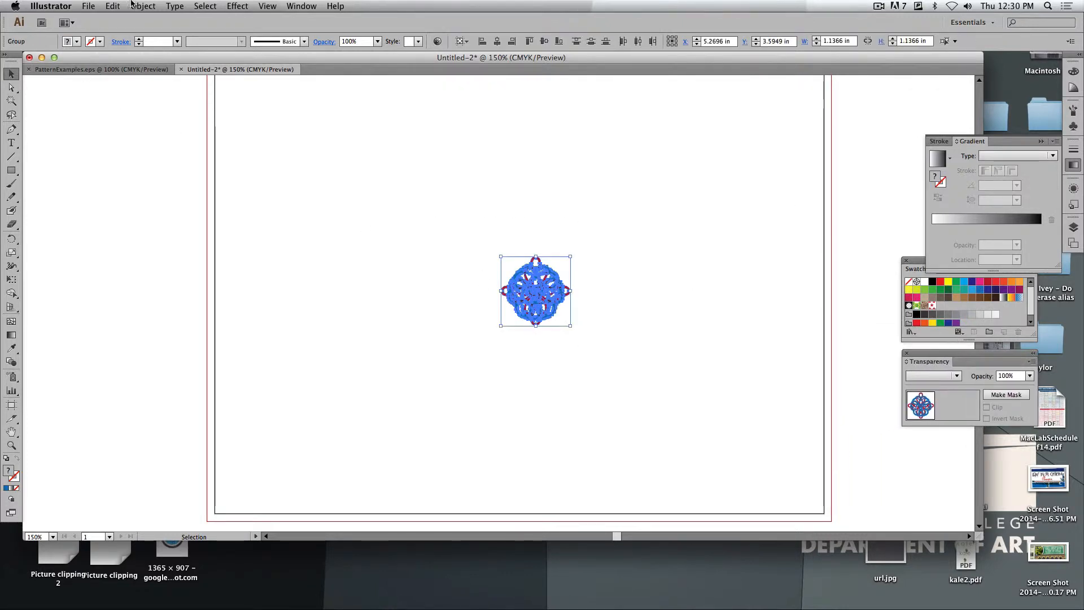
pyautogui.click(135, 5)
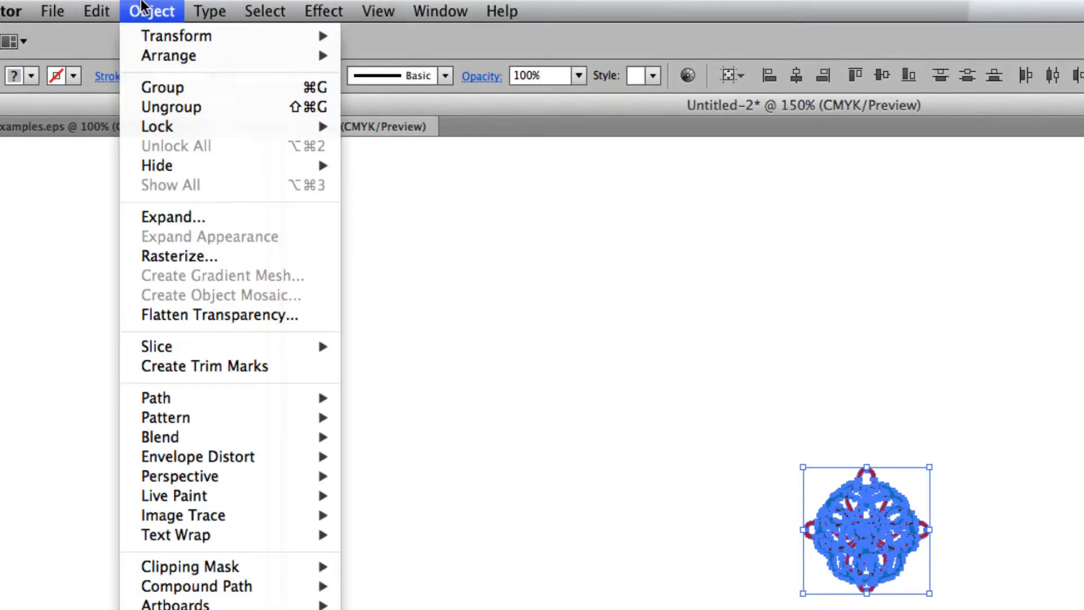
pyautogui.moveTo(203, 417)
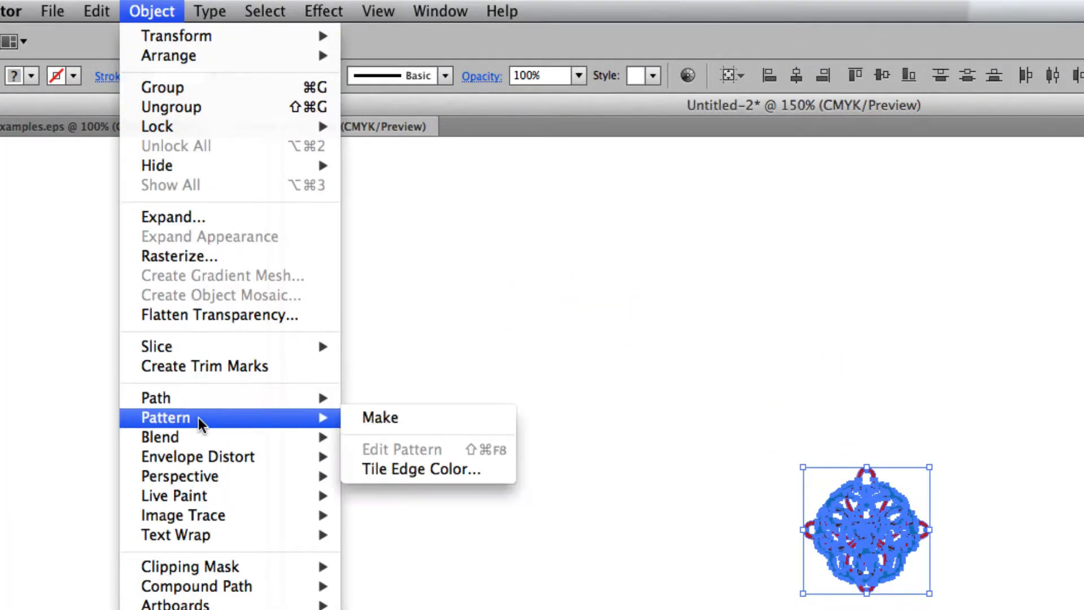
pyautogui.click(412, 419)
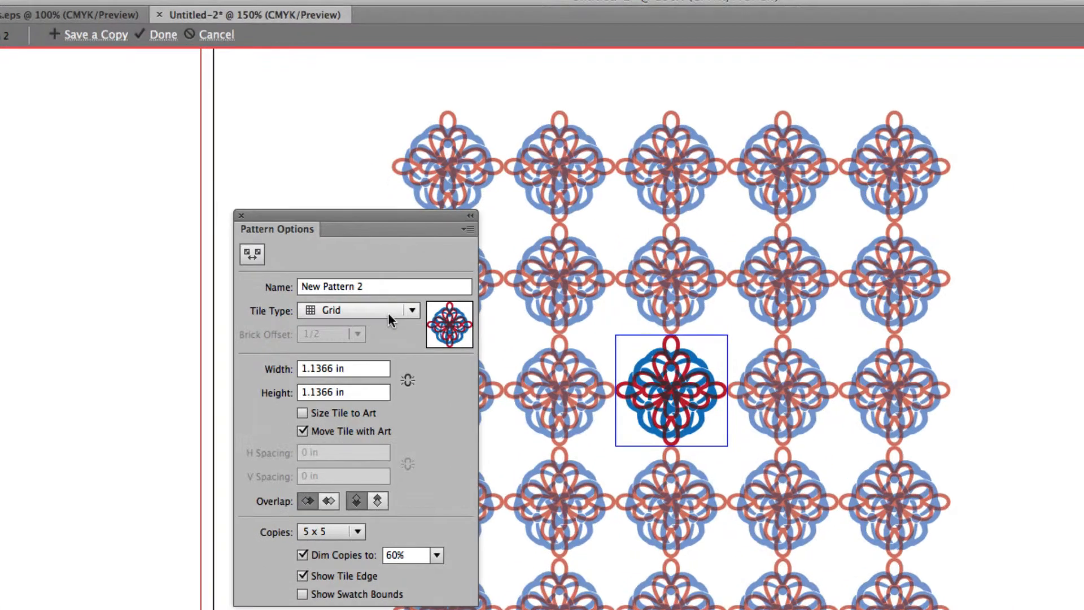
# Set the tile type to Hex by Column and resize the pattern tile to about 1.09 by 0.91 in
pyautogui.click(390, 306)
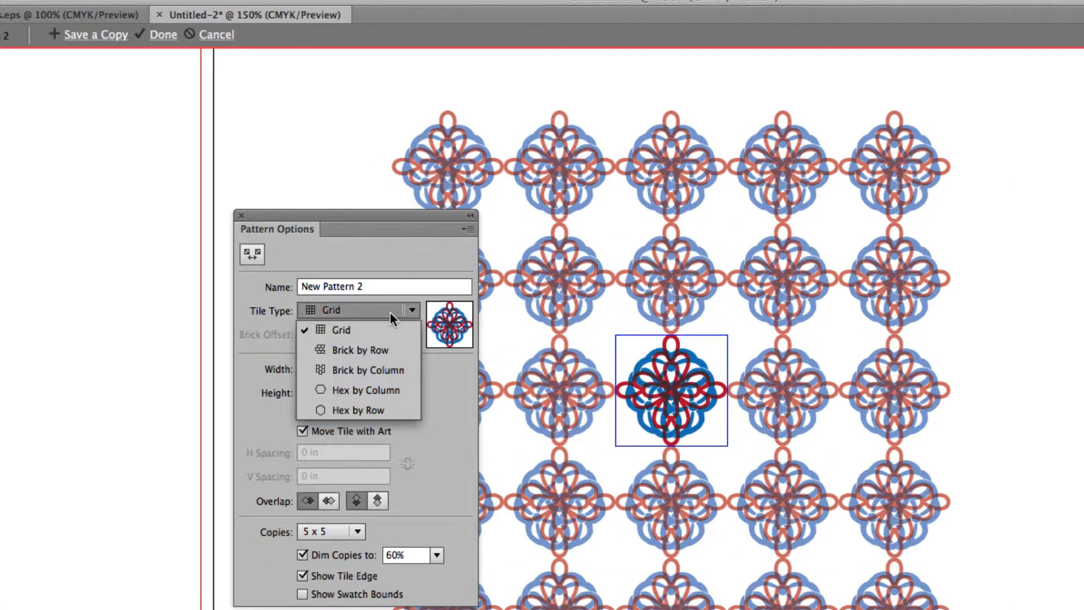
pyautogui.click(383, 391)
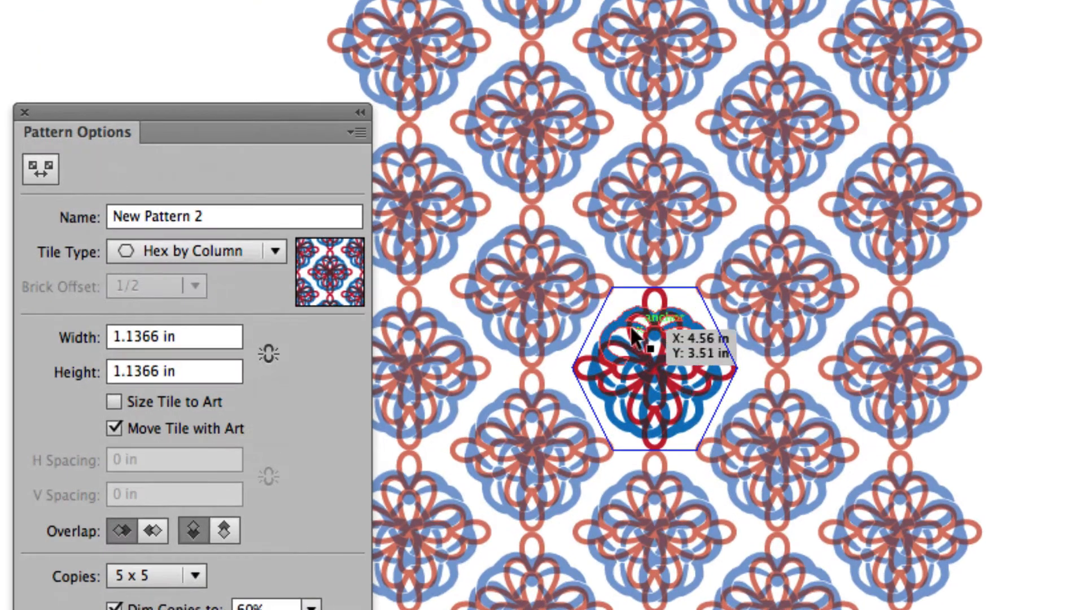
pyautogui.click(40, 169)
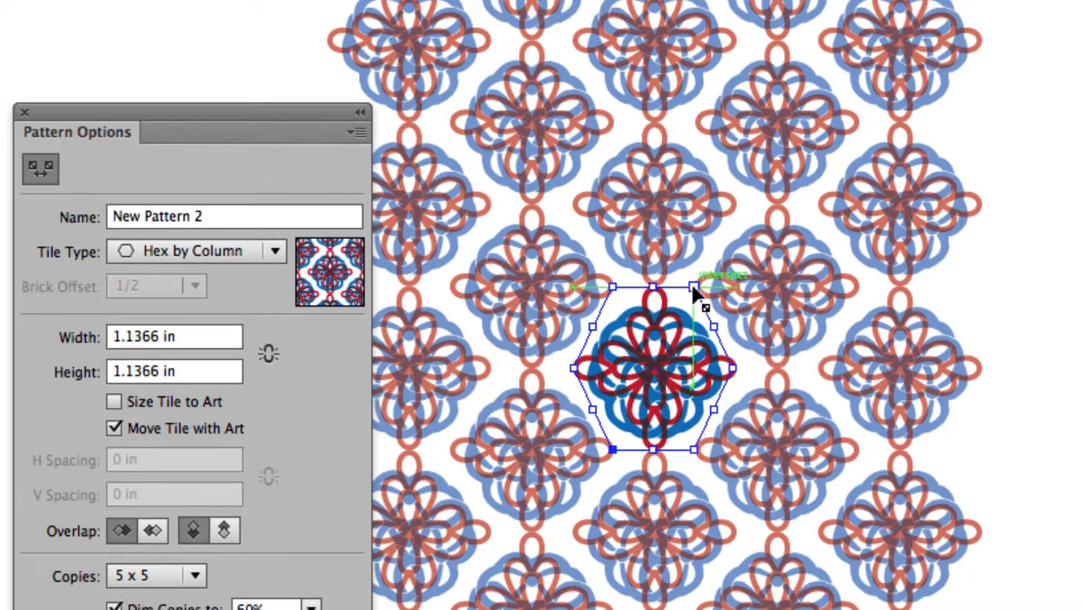
pyautogui.moveTo(694, 287); pyautogui.dragTo(686, 321)
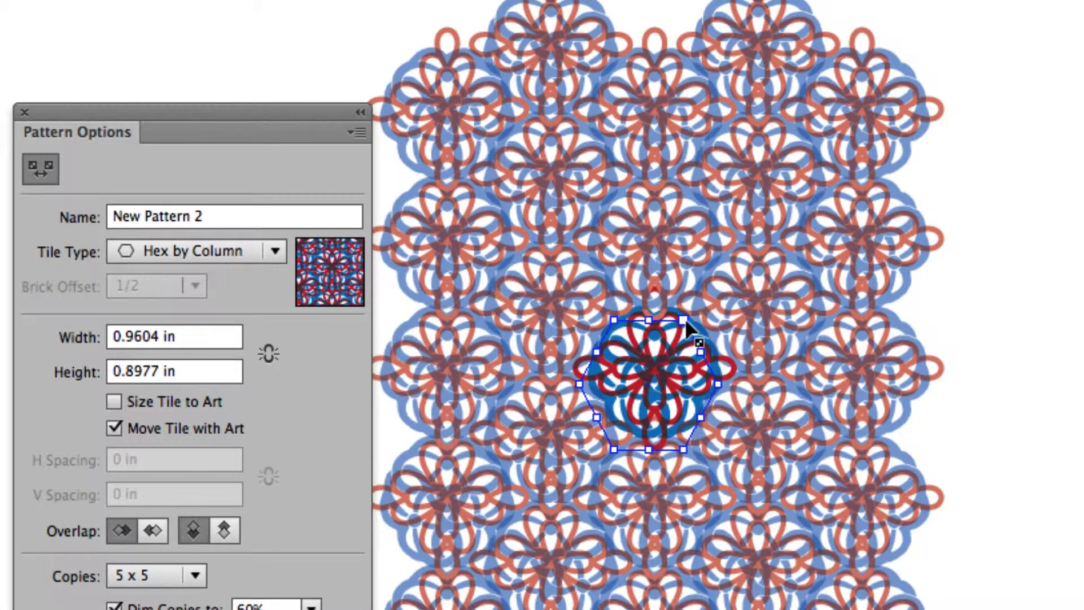
pyautogui.moveTo(687, 320)
pyautogui.mouseDown()
pyautogui.moveTo(701, 309)
pyautogui.moveTo(696, 318)
pyautogui.mouseUp()
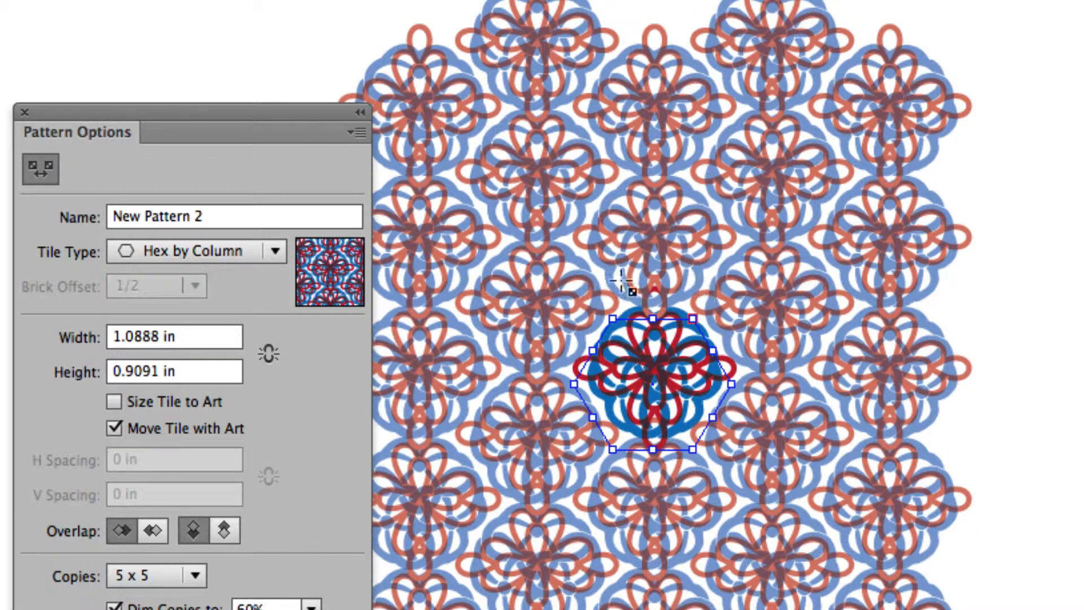
# Name the pattern "bee pattern" and finish editing it
pyautogui.moveTo(257, 222); pyautogui.dragTo(56, 221)
pyautogui.write('b')
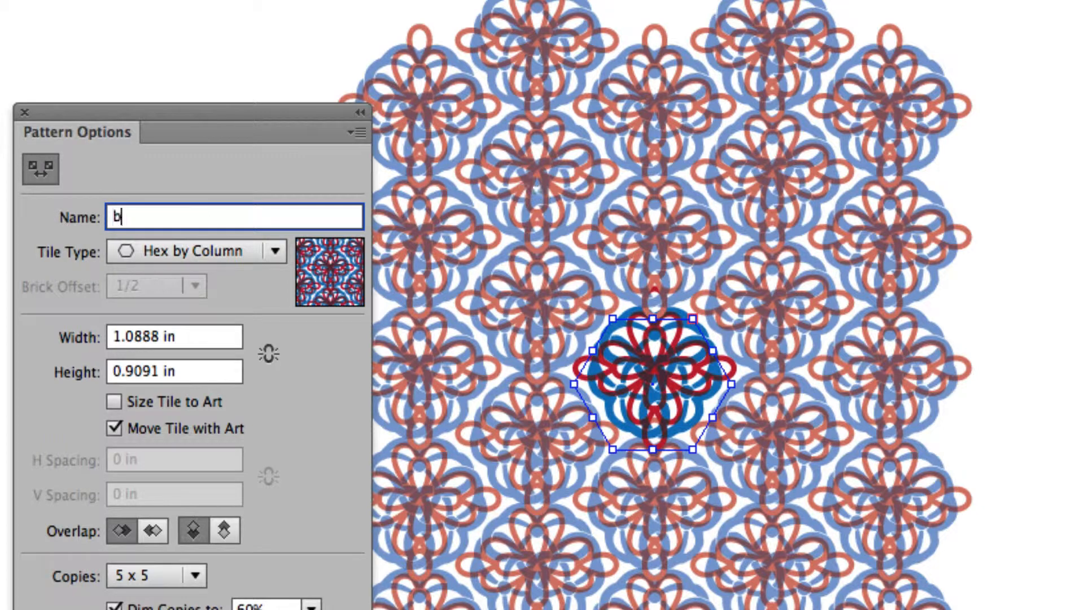
pyautogui.write('ee pattern')
pyautogui.press('Return')
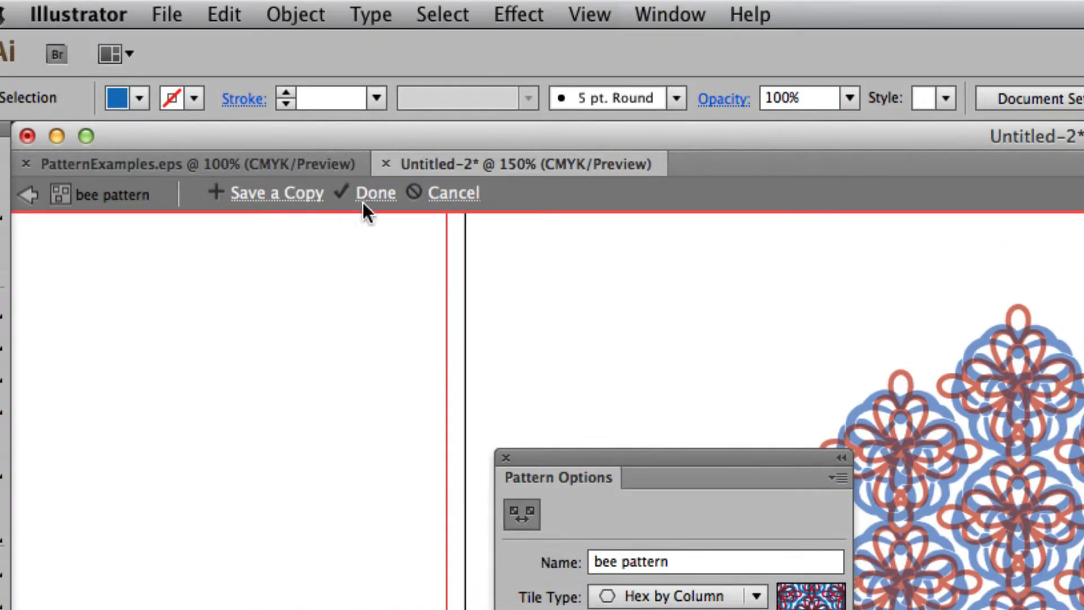
pyautogui.click(375, 193)
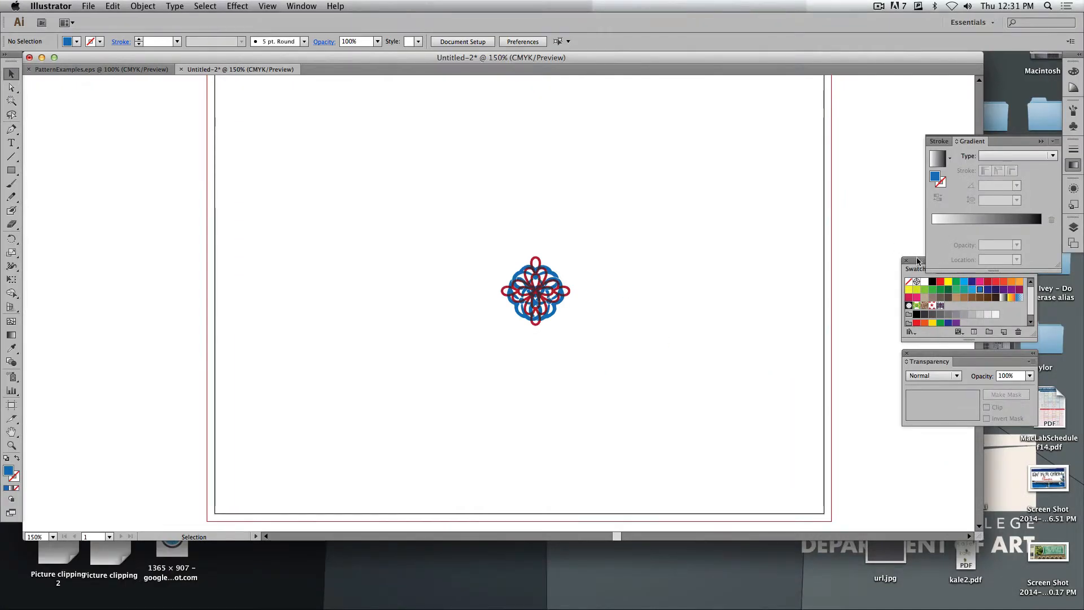
# Delete the overlapping red and blue ornaments from the artboard
pyautogui.moveTo(917, 261); pyautogui.dragTo(712, 233)
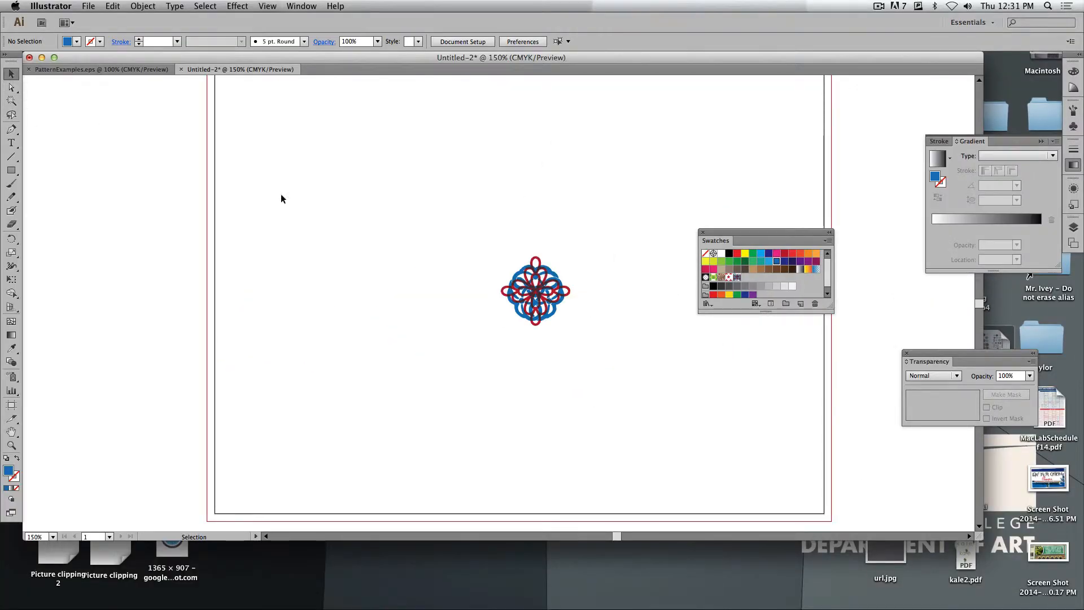
pyautogui.moveTo(466, 234); pyautogui.dragTo(610, 377)
pyautogui.press('Delete')
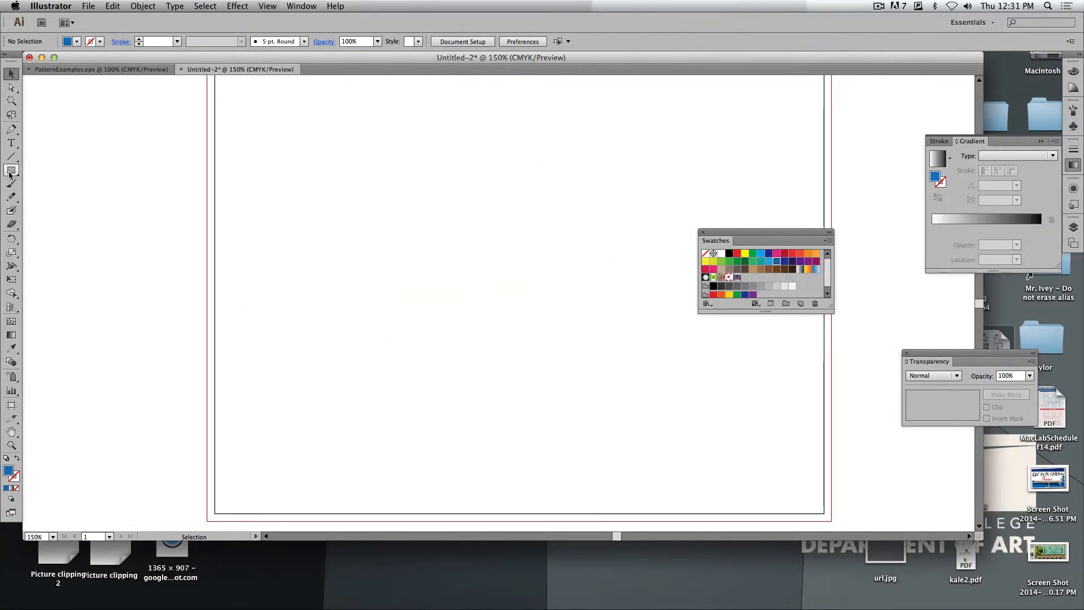
# Draw a circle about 1.26 in across with a blue stroke and no fill
pyautogui.moveTo(10, 176)
pyautogui.mouseDown()
pyautogui.moveTo(33, 186)
pyautogui.moveTo(34, 198)
pyautogui.mouseUp()
pyautogui.hotkey('shift', 'x')
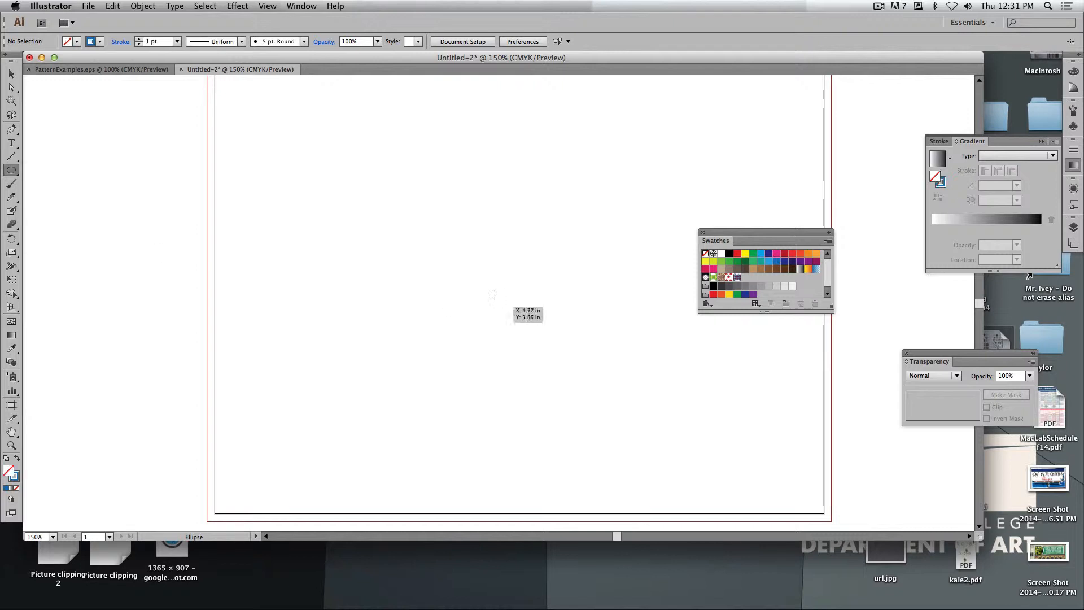
pyautogui.moveTo(474, 229)
pyautogui.mouseDown()
pyautogui.moveTo(528, 285)
pyautogui.moveTo(515, 285)
pyautogui.mouseUp()
# Set the circle's stroke weight to 9 pt
pyautogui.click(138, 39)
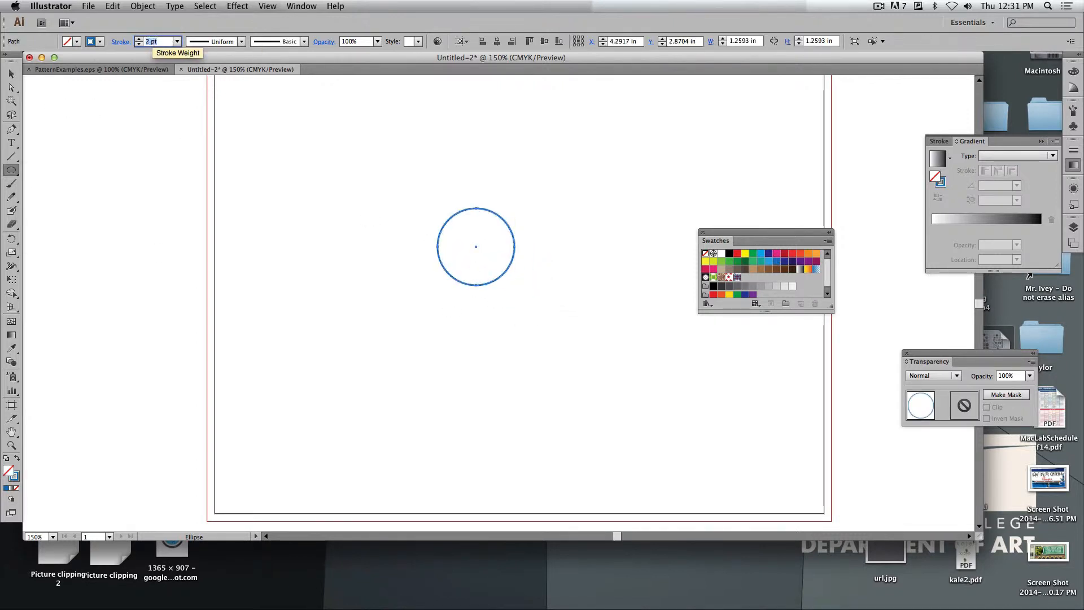
pyautogui.press('Up')
pyautogui.press('Up')
pyautogui.press('Up')
pyautogui.press('Up')
pyautogui.press('Up')
pyautogui.press('Up')
pyautogui.press('Up')
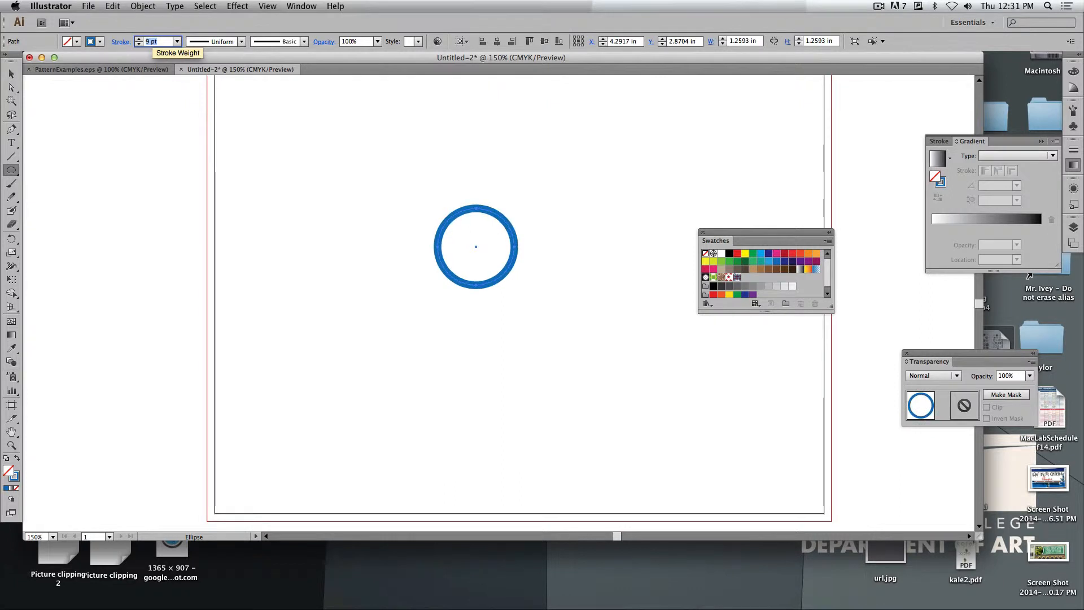
# Duplicate the circle directly beside itself and add two successively smaller concentric copies inside the duplicate
pyautogui.click(11, 73)
pyautogui.click(406, 178)
pyautogui.moveTo(504, 219)
pyautogui.mouseDown()
pyautogui.moveTo(586, 222)
pyautogui.moveTo(552, 212)
pyautogui.moveTo(553, 231)
pyautogui.mouseUp()
pyautogui.press('super+c')
pyautogui.press('super+f')
pyautogui.press('super+c')
pyautogui.press('super+f')
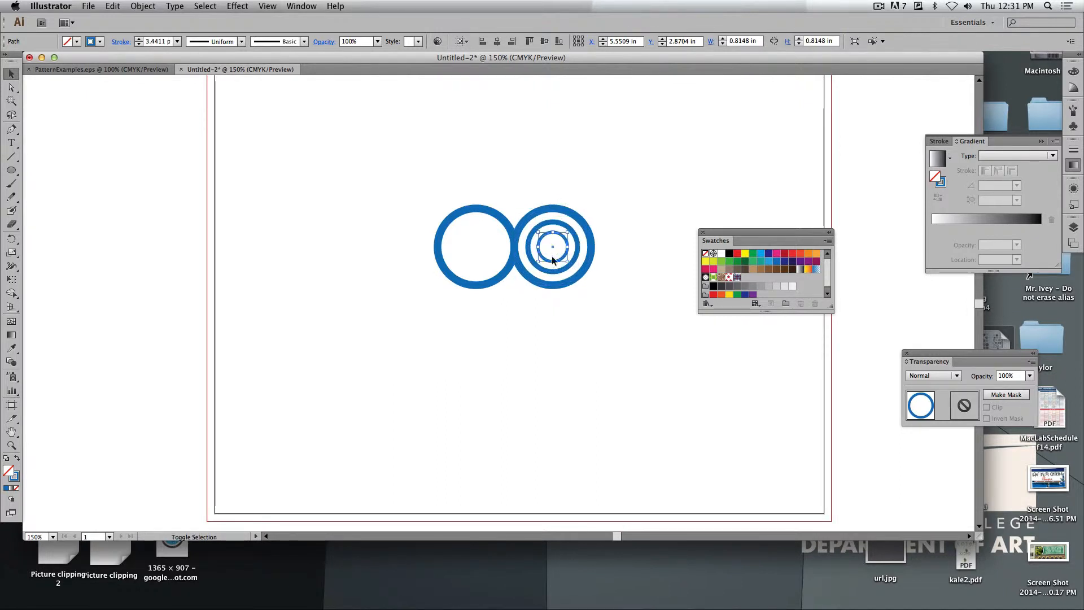
# Cut all the circles down to upper arcs by deleting their lower anchor points
pyautogui.click(11, 87)
pyautogui.moveTo(614, 323); pyautogui.dragTo(434, 261)
pyautogui.press('Delete')
pyautogui.click(449, 294)
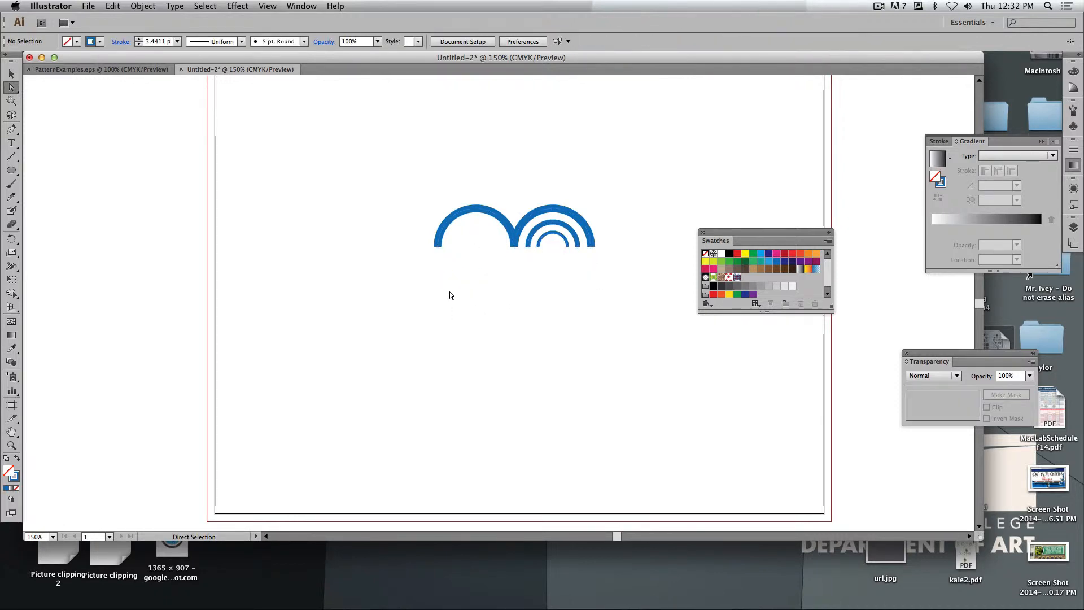
# Select all the arcs and fill them with white
pyautogui.press('v')
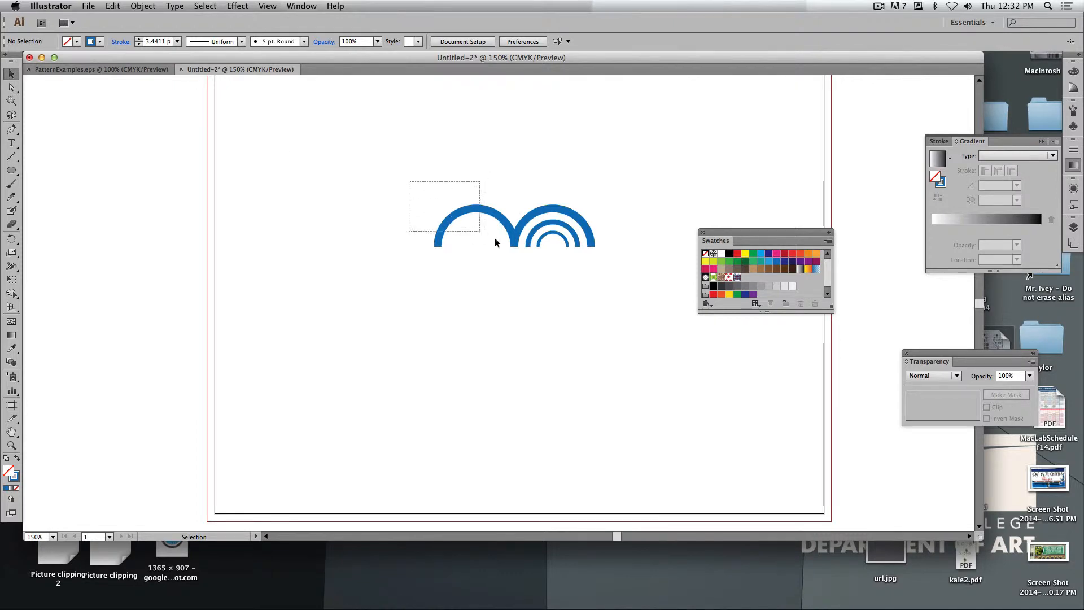
pyautogui.moveTo(495, 239); pyautogui.dragTo(599, 270)
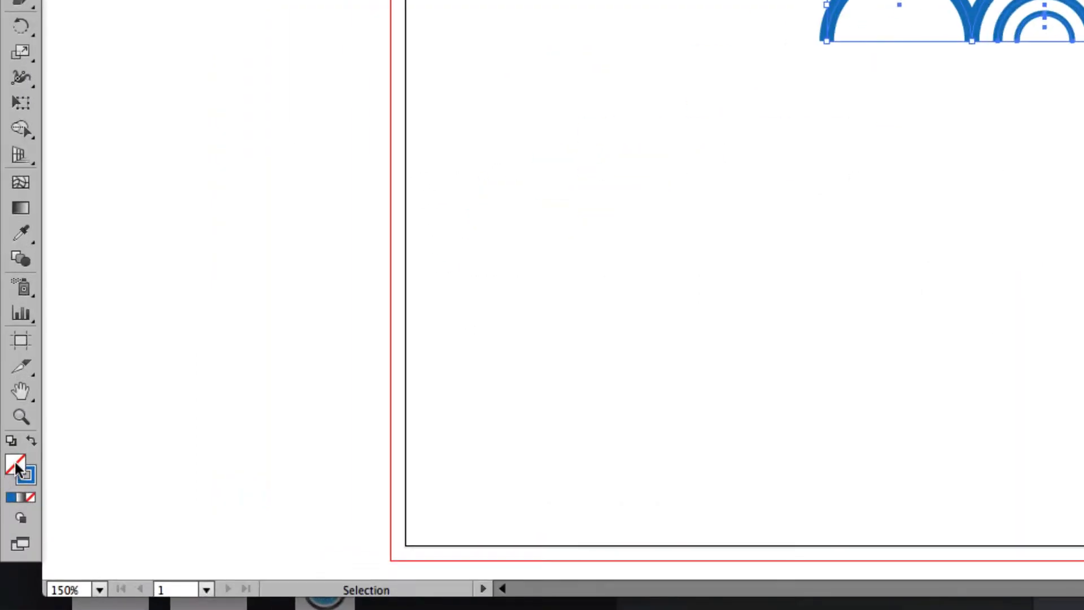
pyautogui.doubleClick(16, 466)
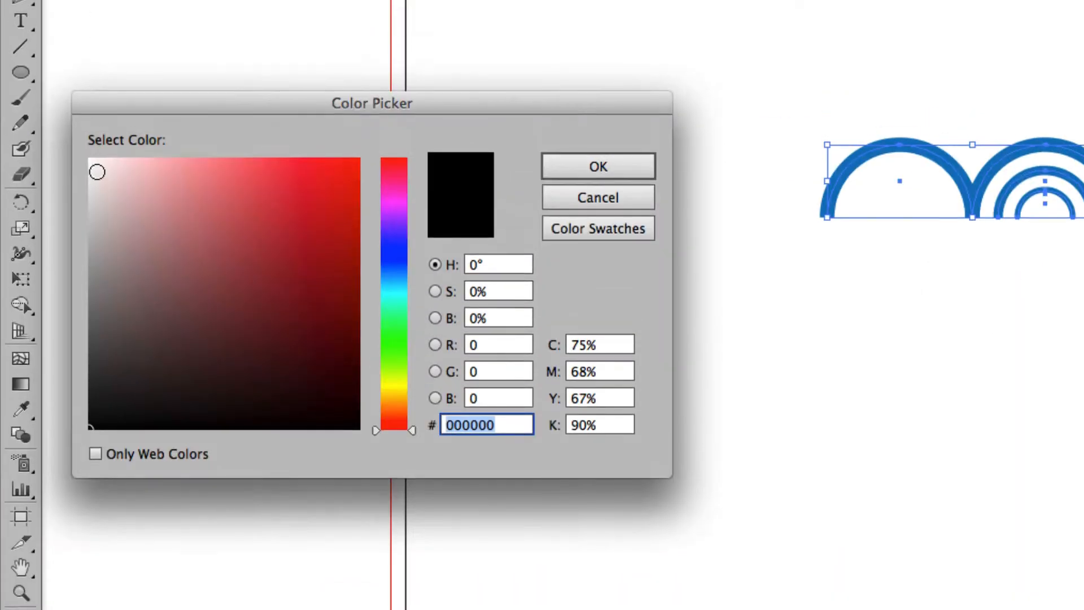
pyautogui.click(100, 4)
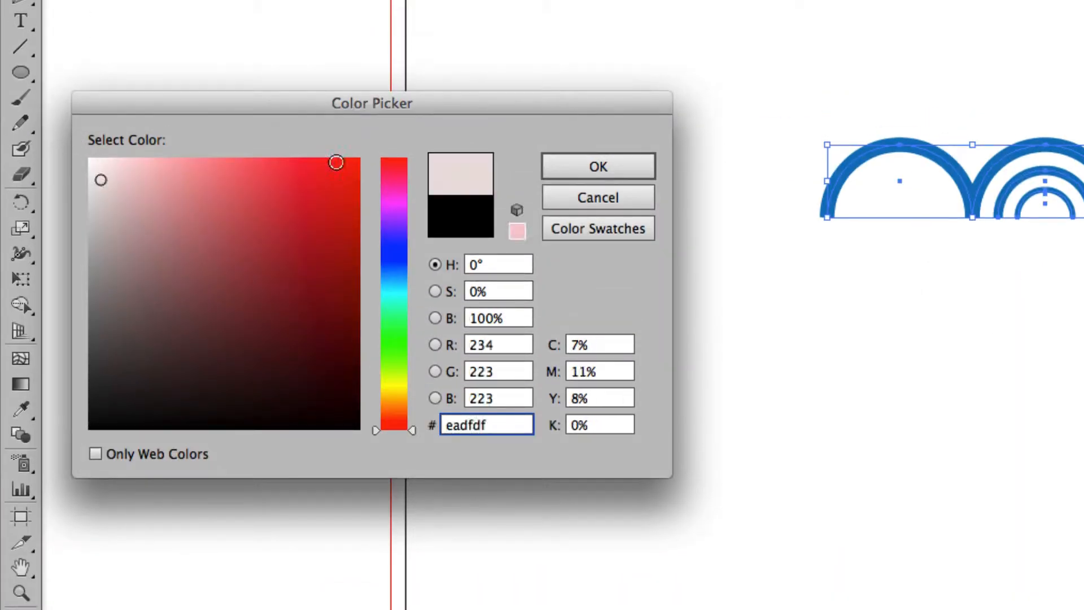
pyautogui.click(621, 173)
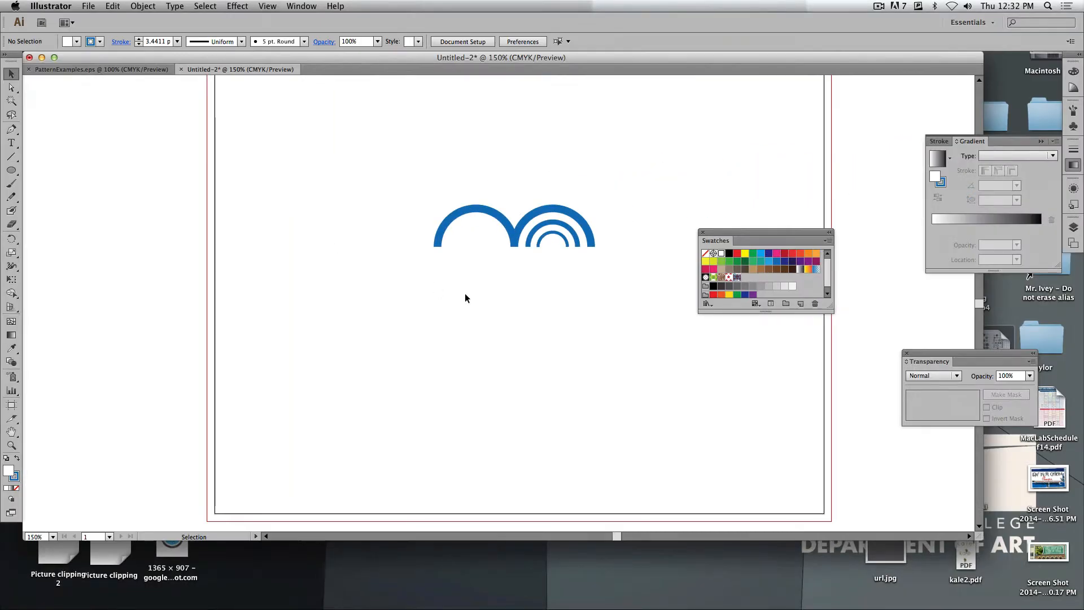
# Select all the white-filled arcs and make a new pattern from them
pyautogui.moveTo(408, 154); pyautogui.dragTo(593, 272)
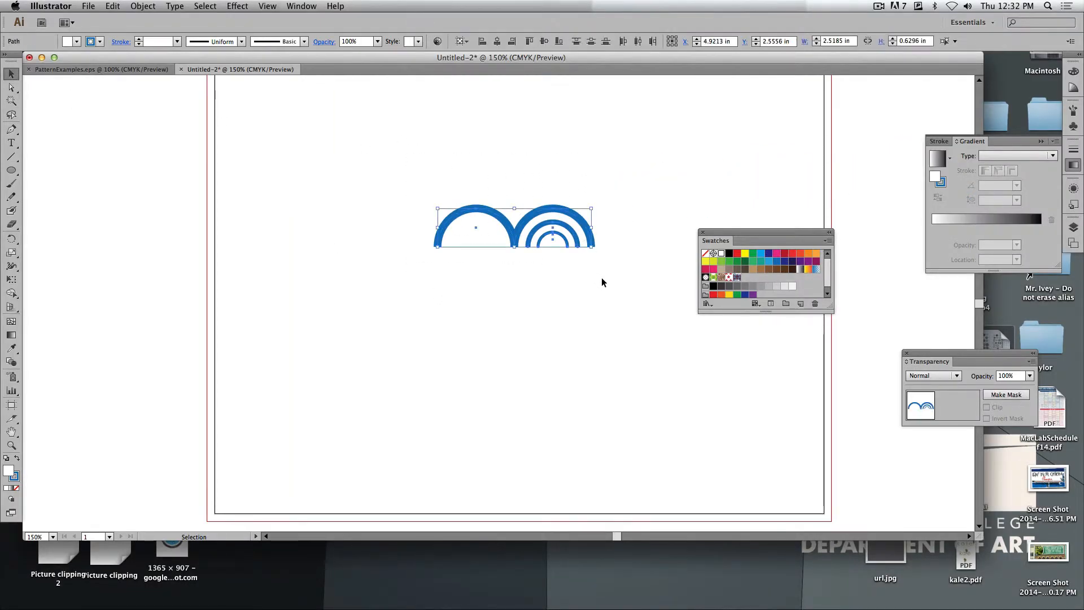
pyautogui.moveTo(725, 236); pyautogui.dragTo(910, 280)
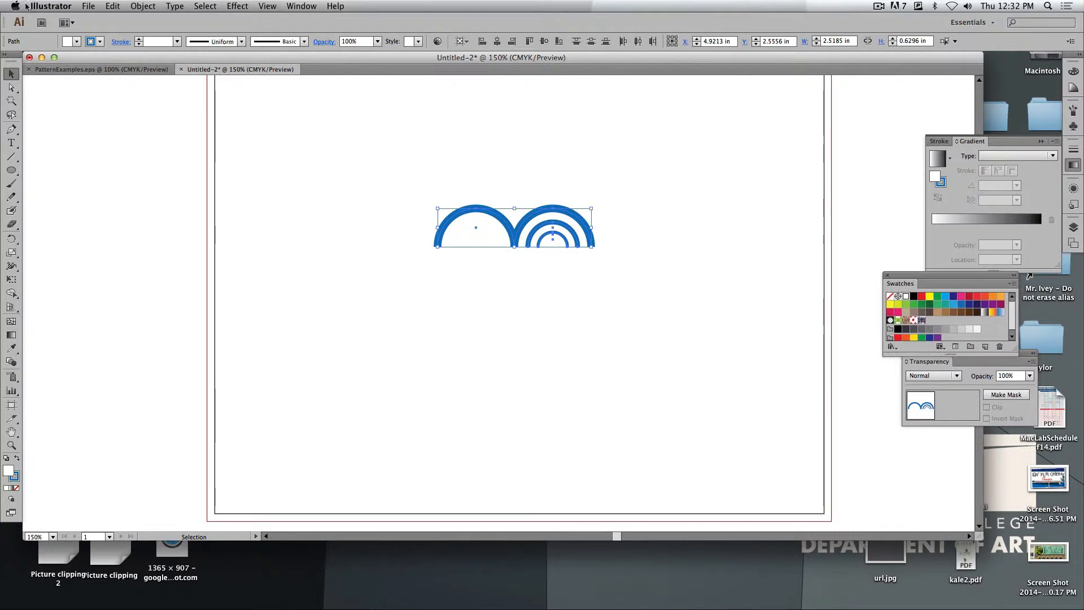
pyautogui.click(143, 5)
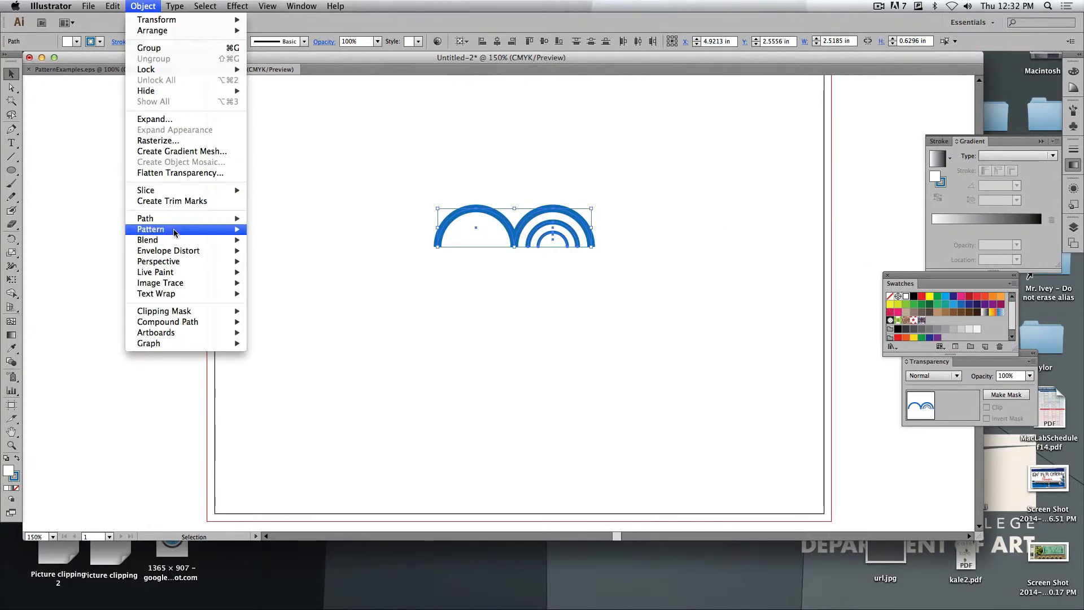
pyautogui.moveTo(177, 230)
pyautogui.click(269, 229)
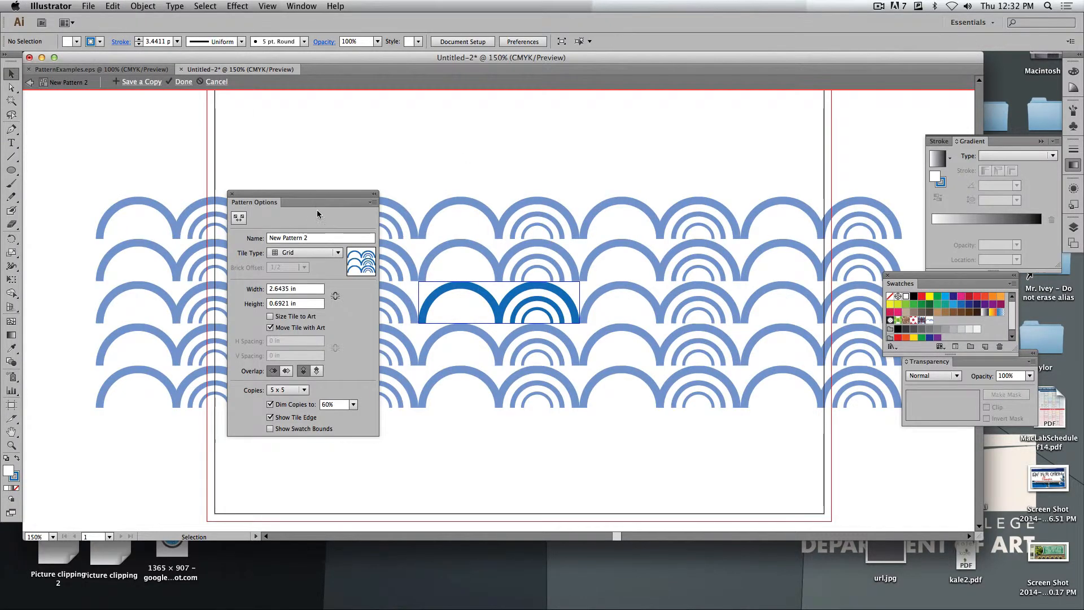
# Set the pattern's tile type to Brick by Row with a brick offset of 1/4
pyautogui.moveTo(317, 212); pyautogui.dragTo(348, 232)
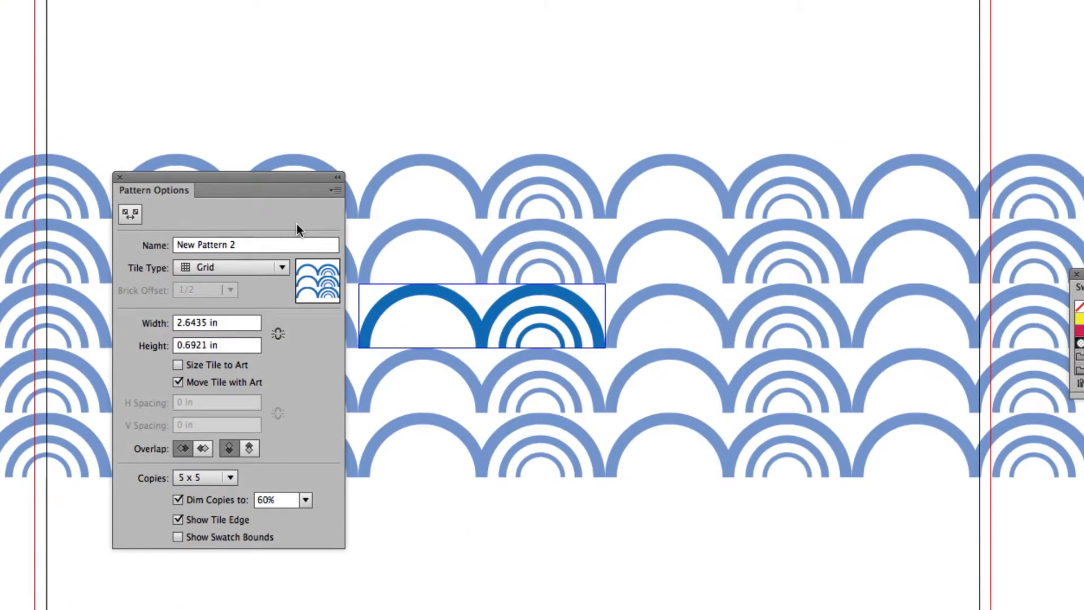
pyautogui.moveTo(282, 176); pyautogui.dragTo(232, 148)
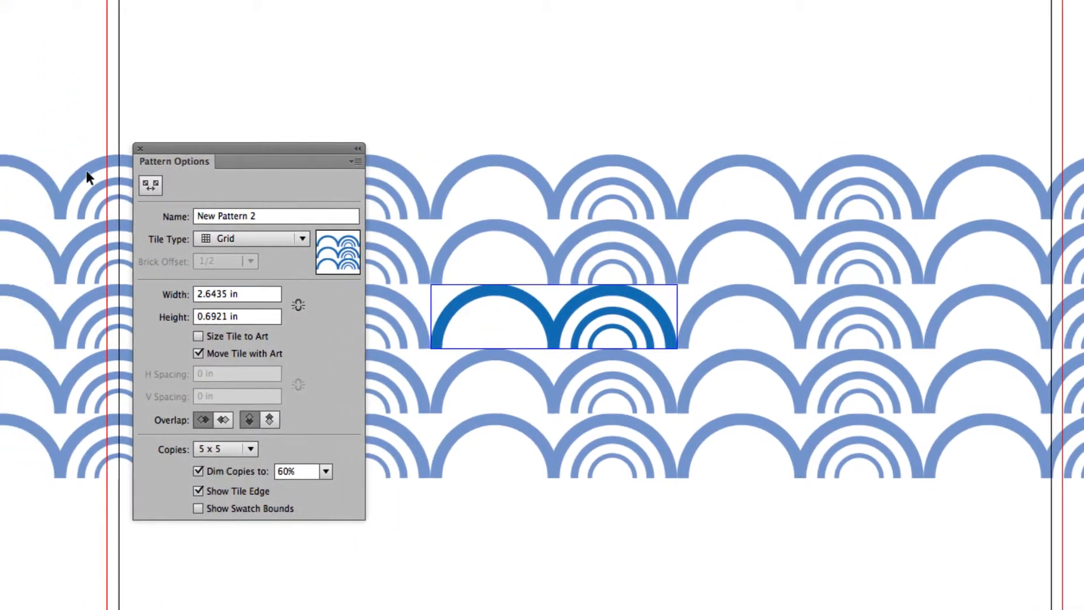
pyautogui.click(214, 237)
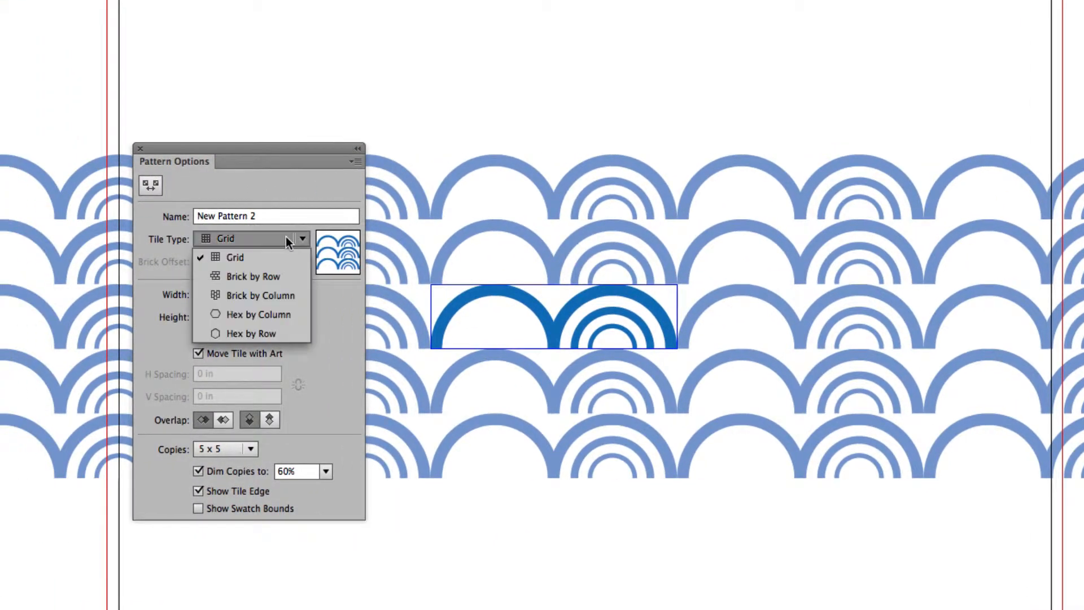
pyautogui.click(273, 276)
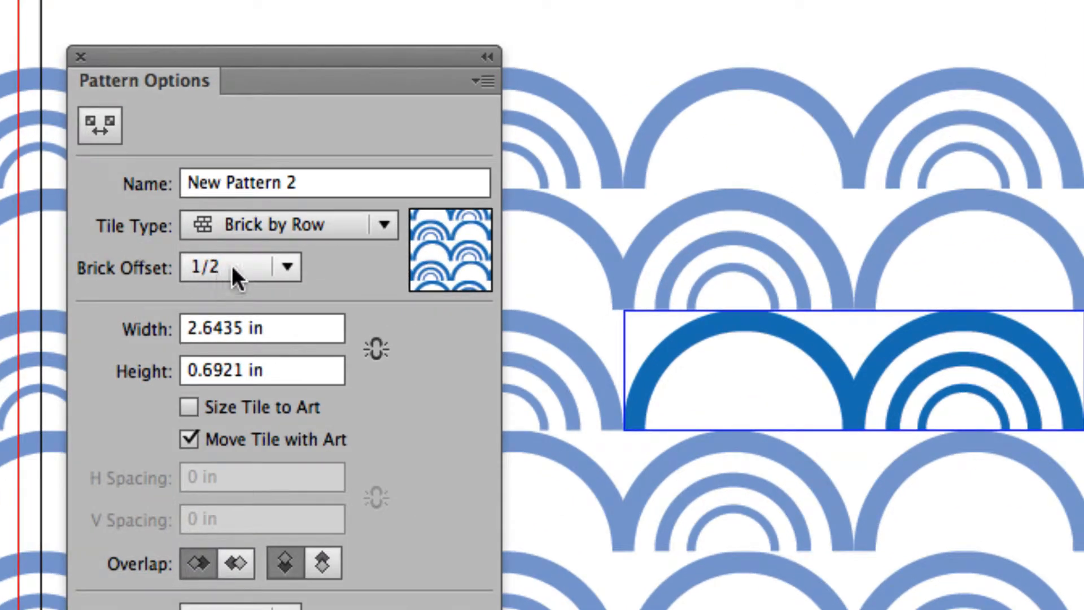
pyautogui.click(231, 266)
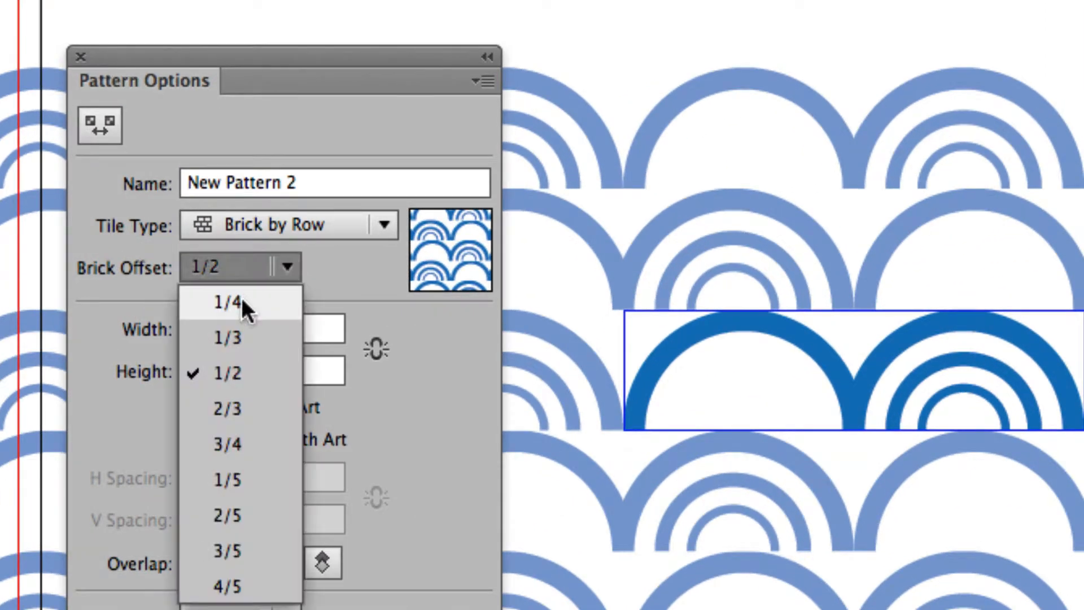
pyautogui.click(243, 303)
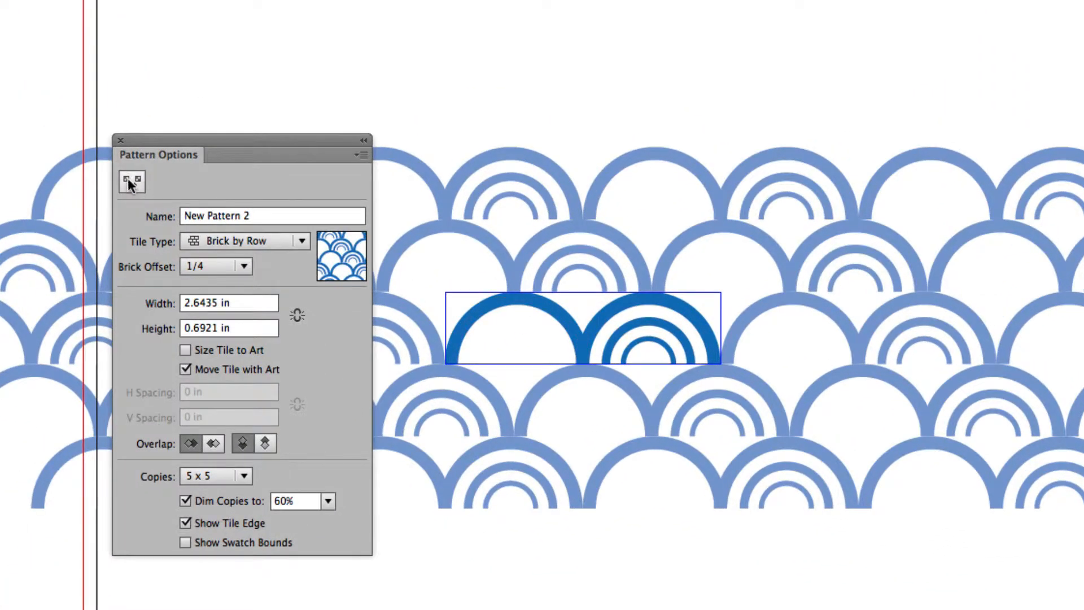
# Reduce the pattern tile's height to about 0.5 in and set the vertical overlap to Bottom in Front
pyautogui.click(129, 181)
pyautogui.moveTo(582, 292); pyautogui.dragTo(585, 314)
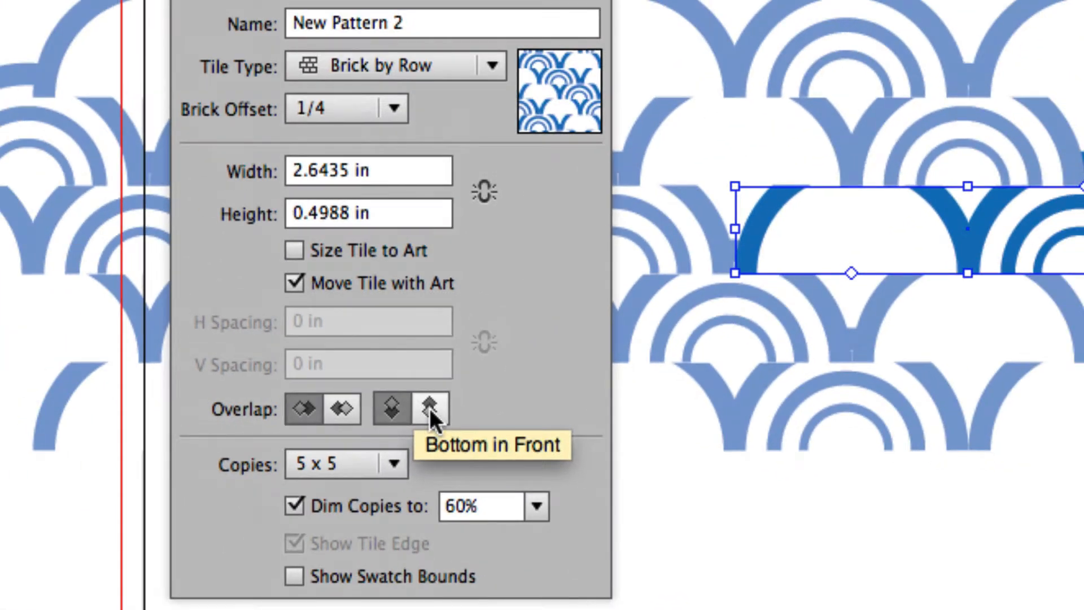
pyautogui.click(429, 408)
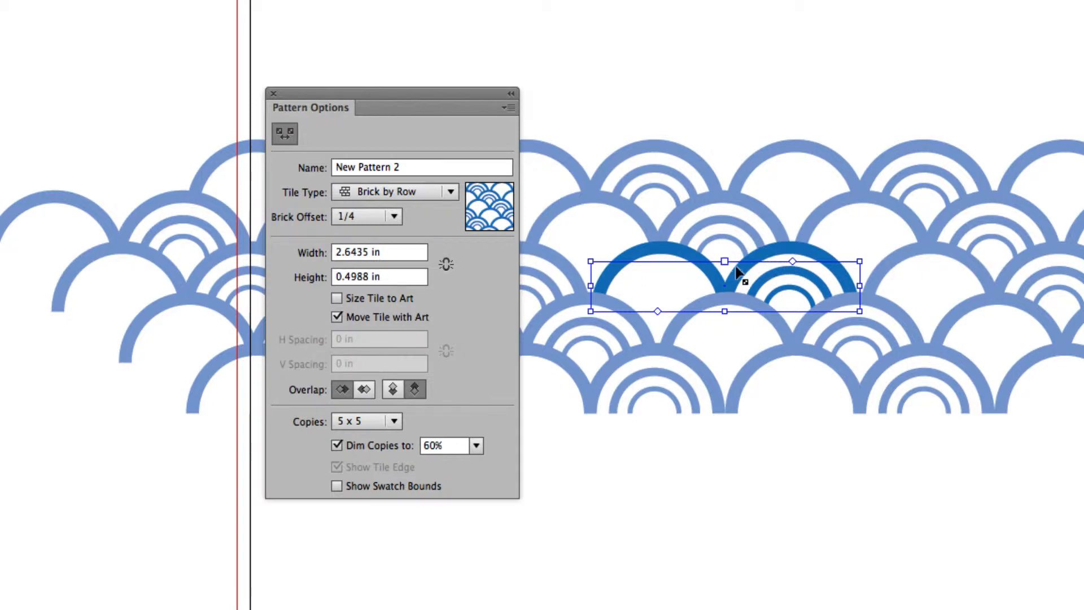
pyautogui.moveTo(724, 263); pyautogui.dragTo(725, 262)
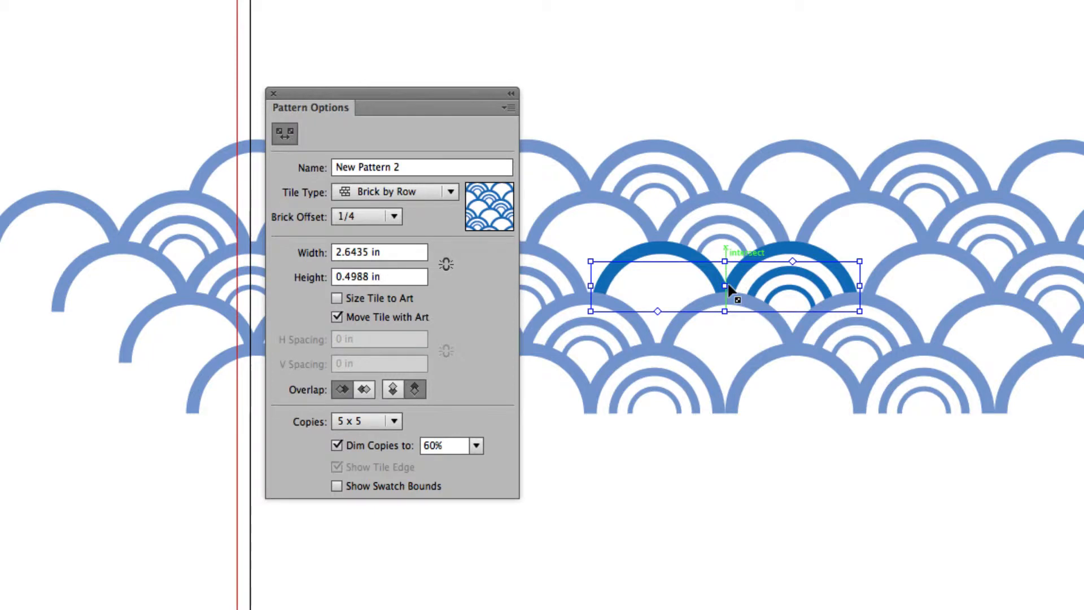
# Name the pattern "Wave" and finish editing it
pyautogui.moveTo(466, 166); pyautogui.dragTo(200, 166)
pyautogui.write('Wave')
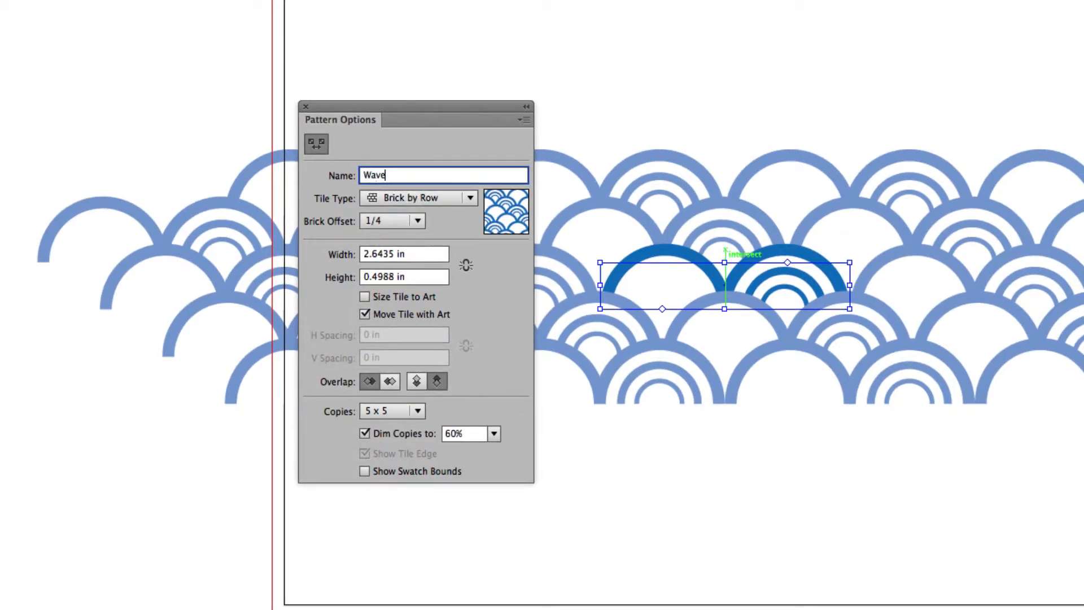
pyautogui.press('Return')
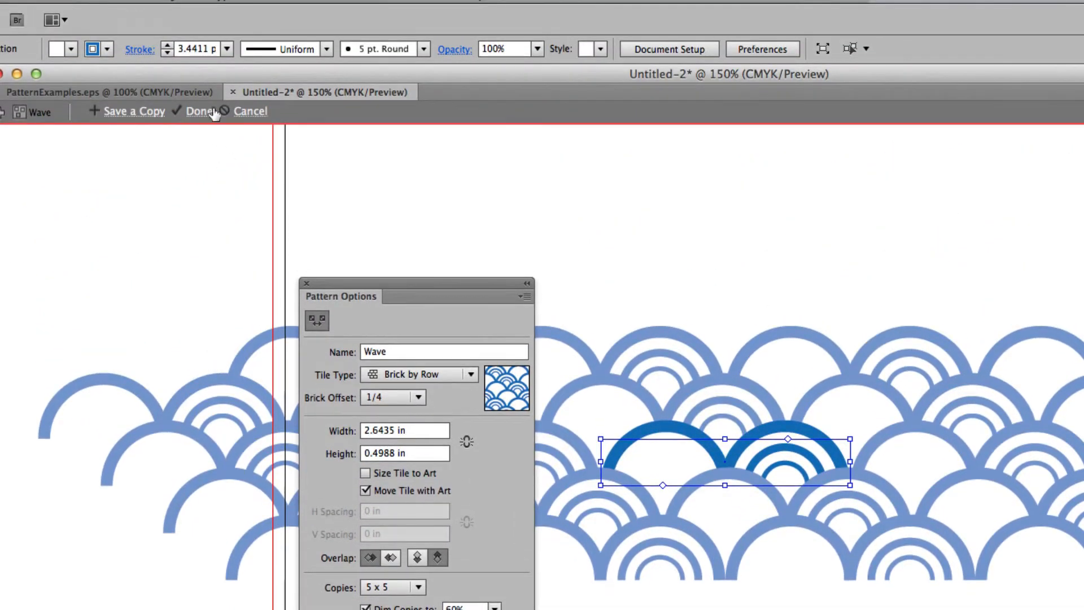
pyautogui.click(196, 113)
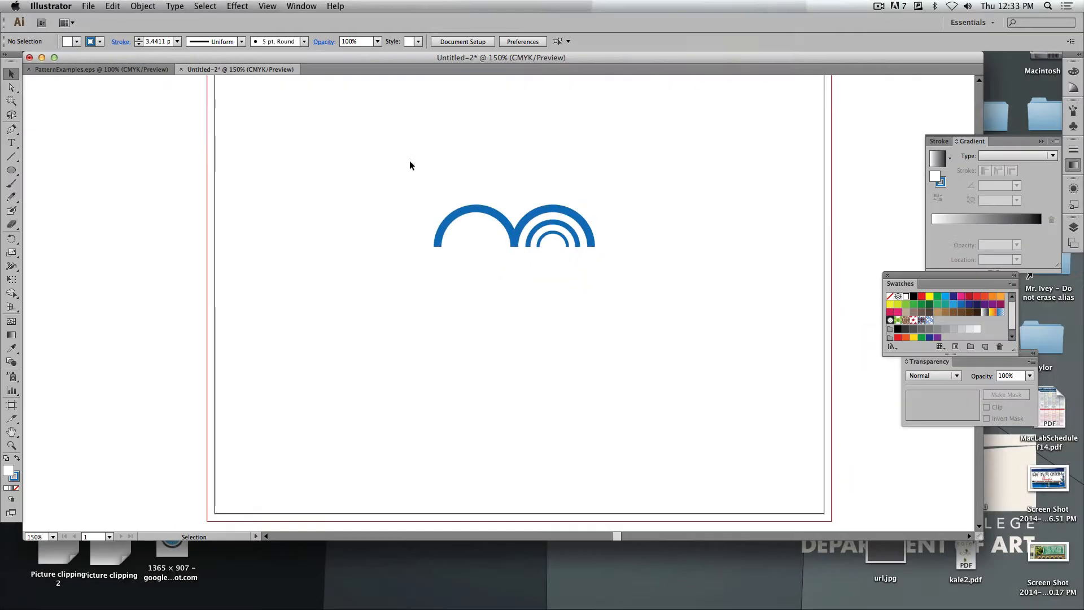
# Move the original arcs off the artboard into the empty area beside it
pyautogui.moveTo(572, 247); pyautogui.dragTo(125, 378)
pyautogui.click(122, 301)
pyautogui.press('super+minus')
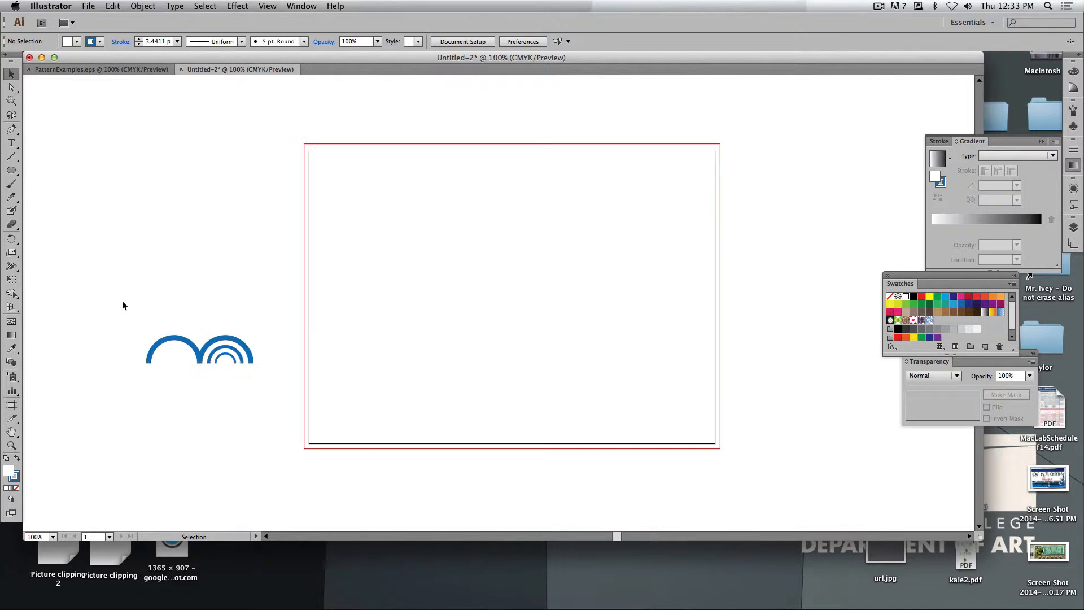
# Draw a 10 by 7.25 in rectangle over the whole artboard and fill it with the Wave pattern
pyautogui.moveTo(11, 169); pyautogui.dragTo(42, 172)
pyautogui.moveTo(310, 150); pyautogui.dragTo(715, 444)
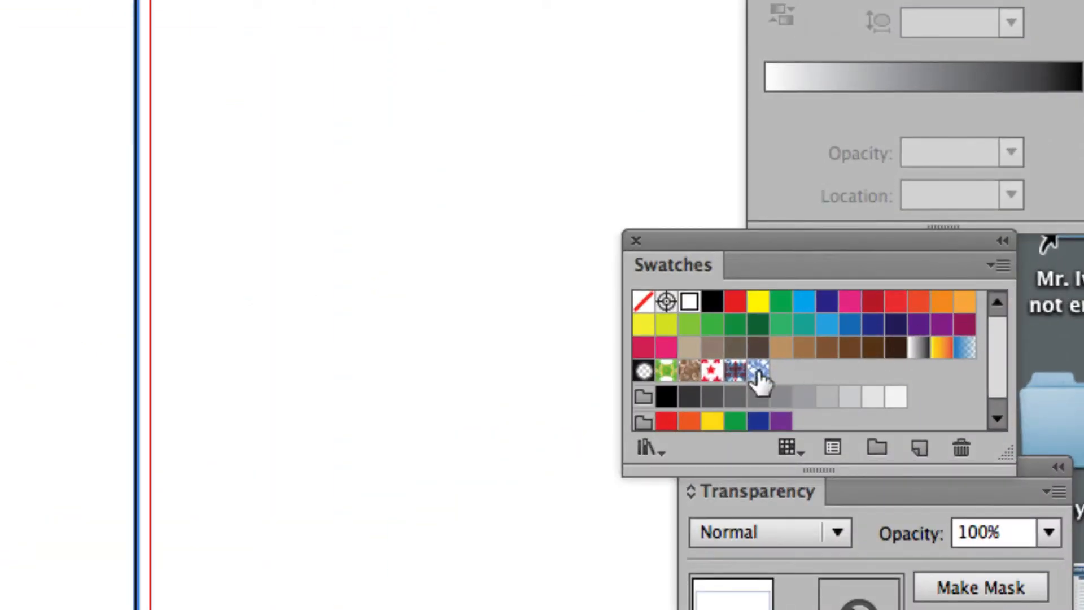
pyautogui.click(757, 373)
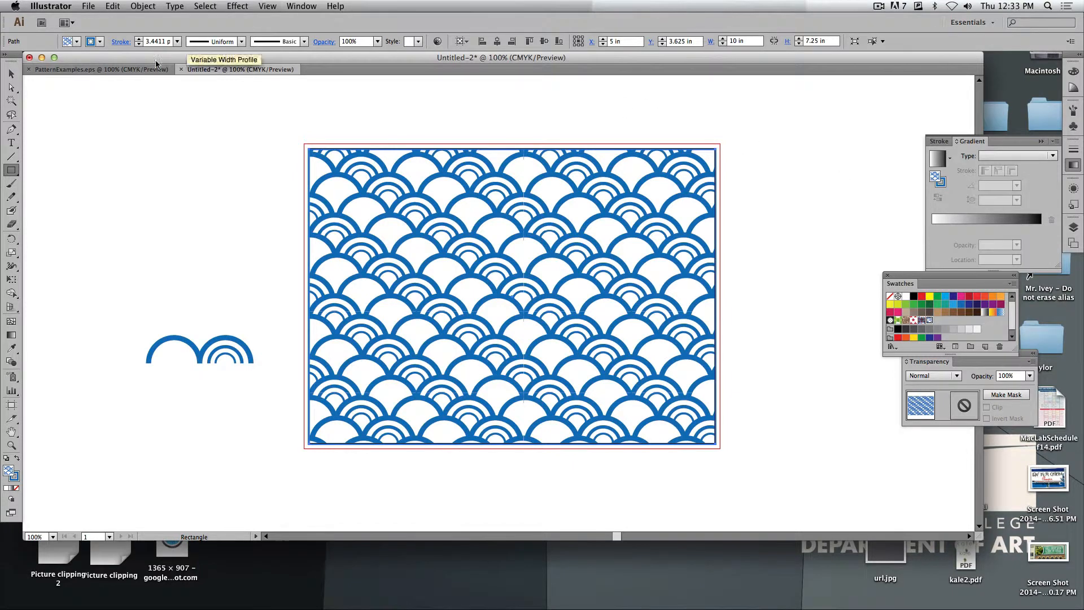
# Delete the pattern-filled rectangle together with the original arcs
pyautogui.click(11, 74)
pyautogui.click(212, 180)
pyautogui.moveTo(172, 129); pyautogui.dragTo(706, 443)
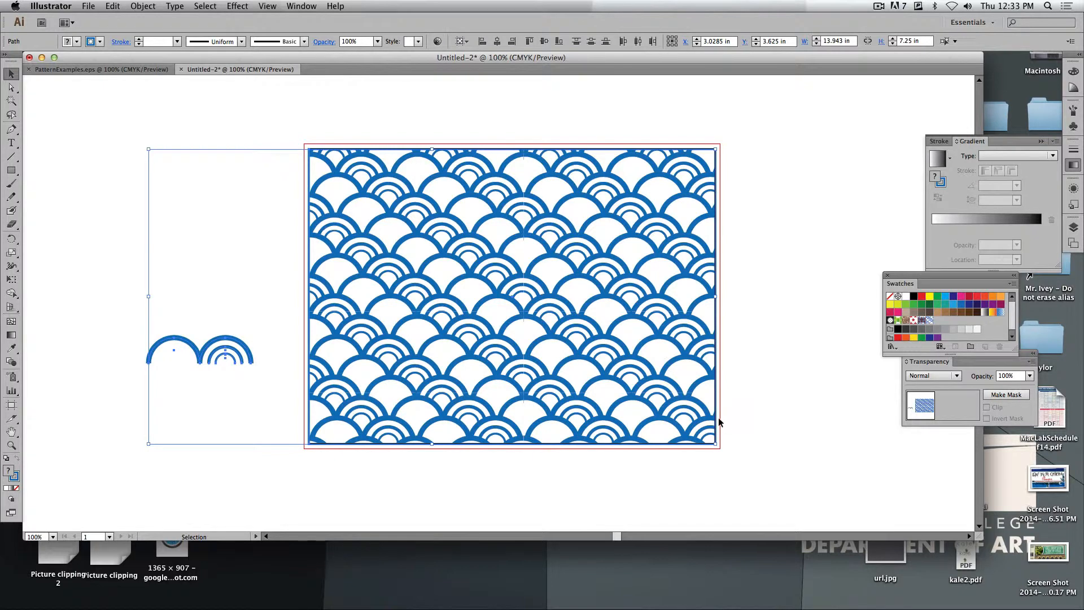
pyautogui.press('Delete')
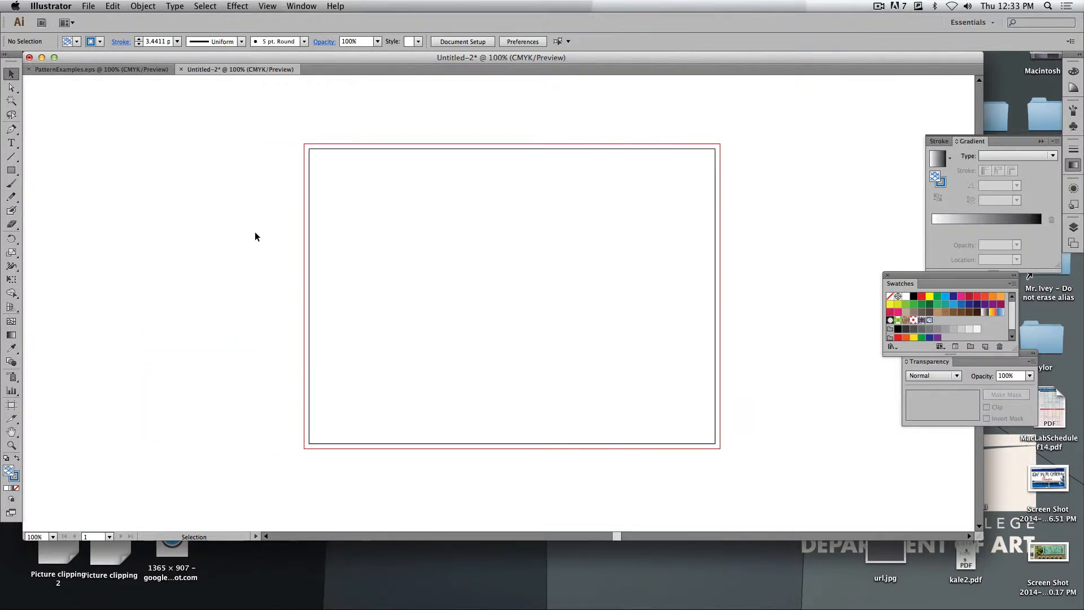
# Draw a circle about 1.44 in across near the middle of the artboard
pyautogui.press('super+0')
pyautogui.moveTo(12, 170); pyautogui.dragTo(88, 197)
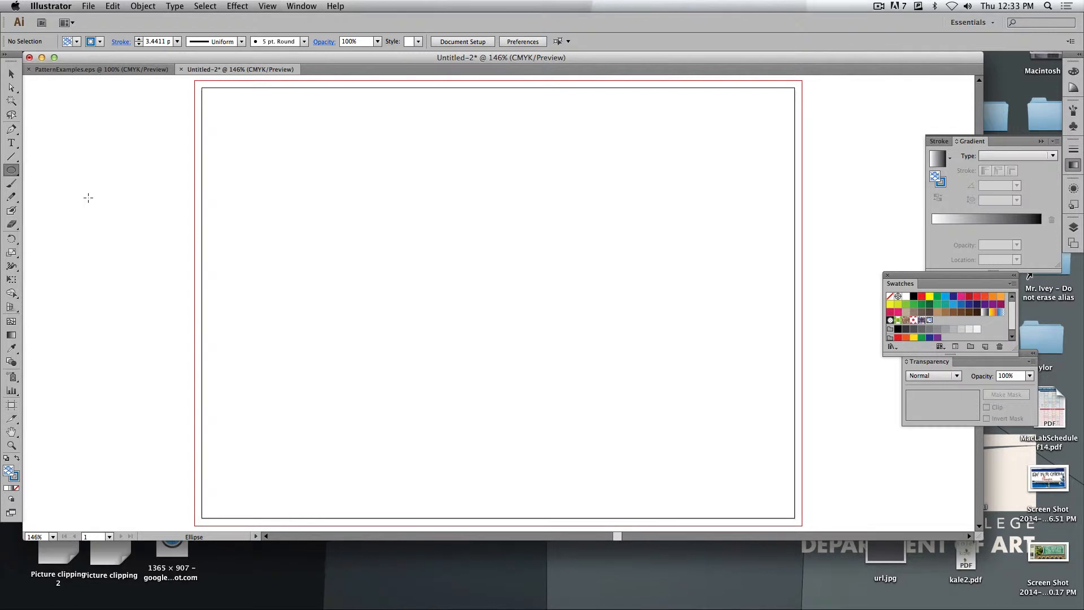
pyautogui.moveTo(481, 234); pyautogui.dragTo(547, 308)
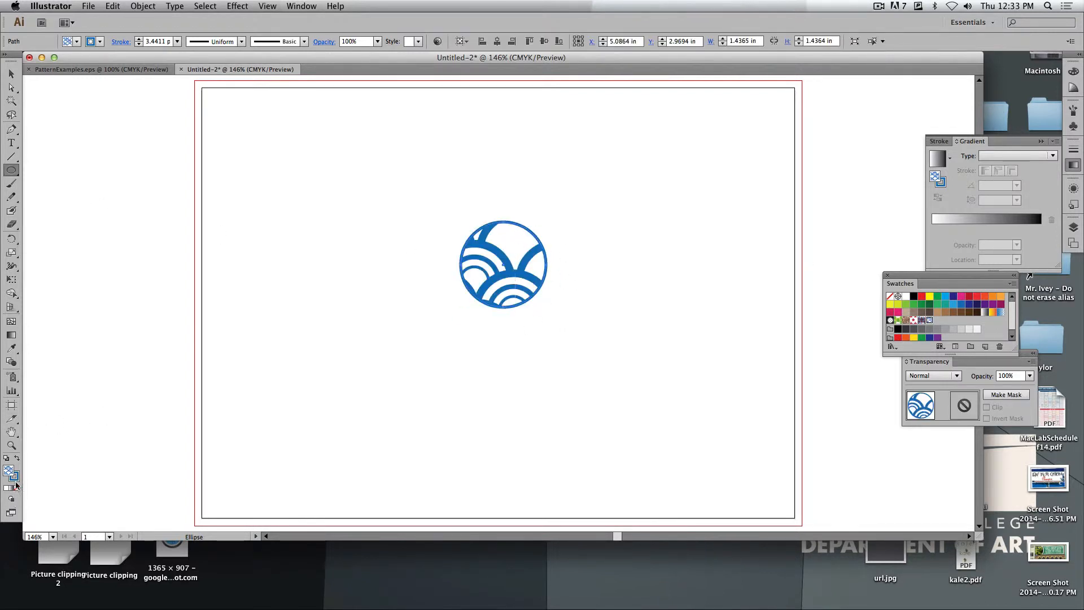
# Remove the pattern fill and blue stroke from the circle, leaving it unfilled with a black outline
pyautogui.click(7, 459)
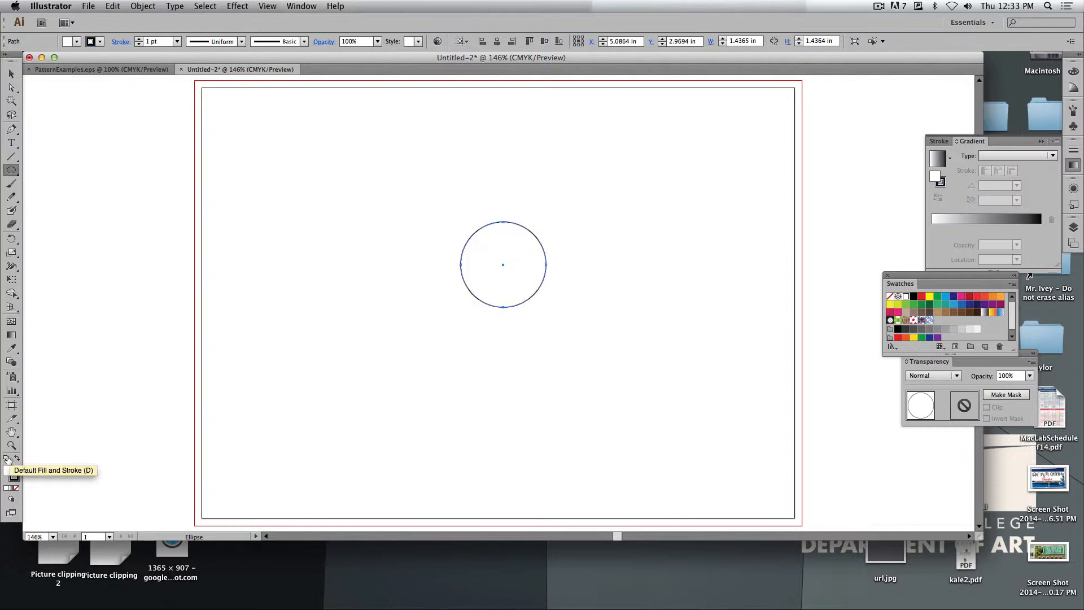
pyautogui.click(17, 458)
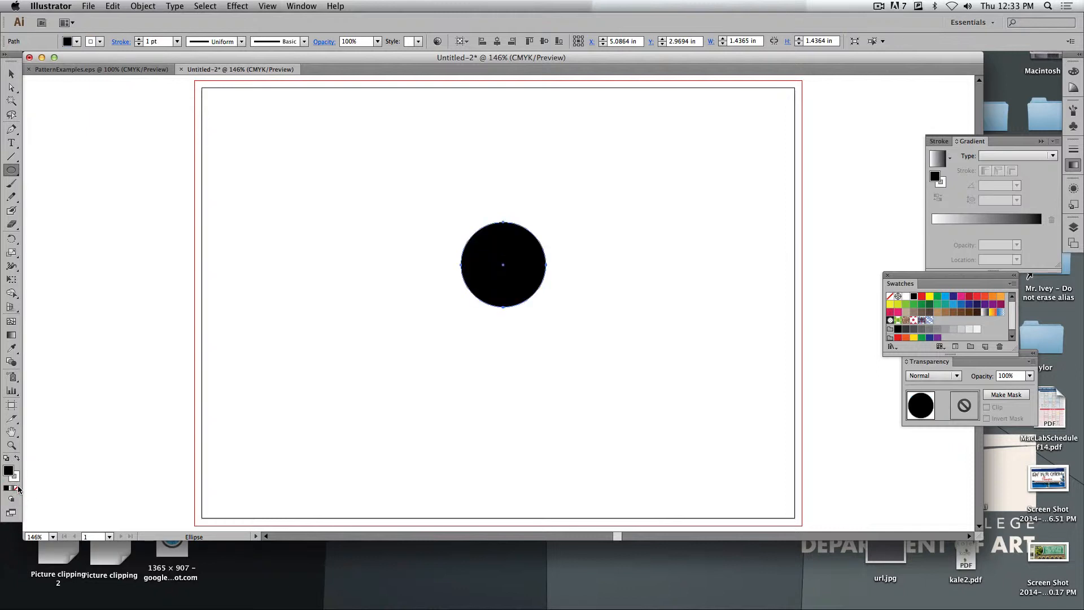
pyautogui.click(18, 488)
pyautogui.click(12, 73)
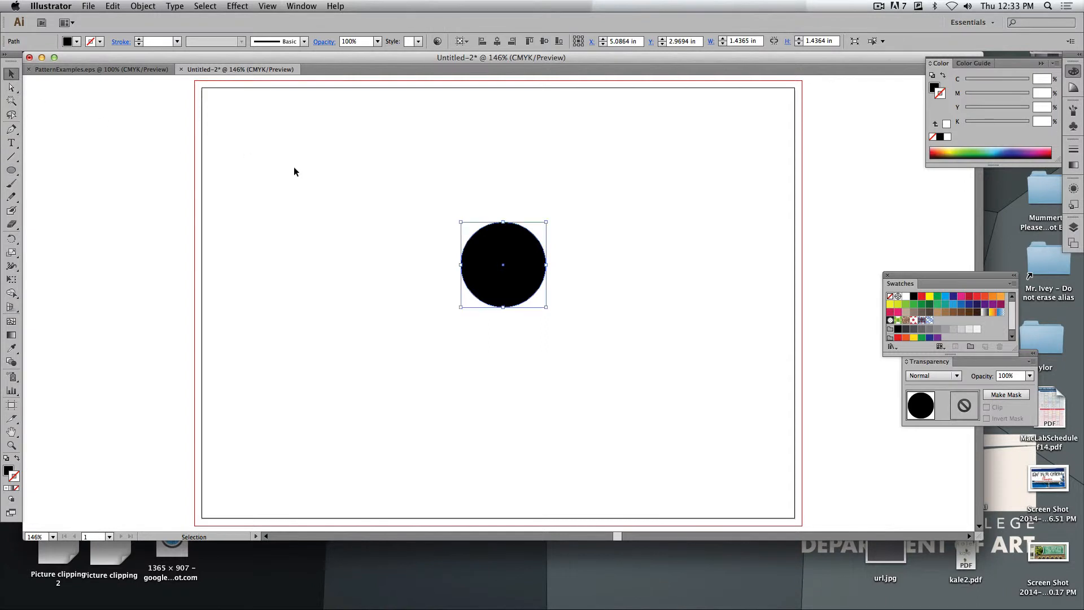
pyautogui.click(294, 169)
pyautogui.click(529, 288)
pyautogui.hotkey('shift', 'x')
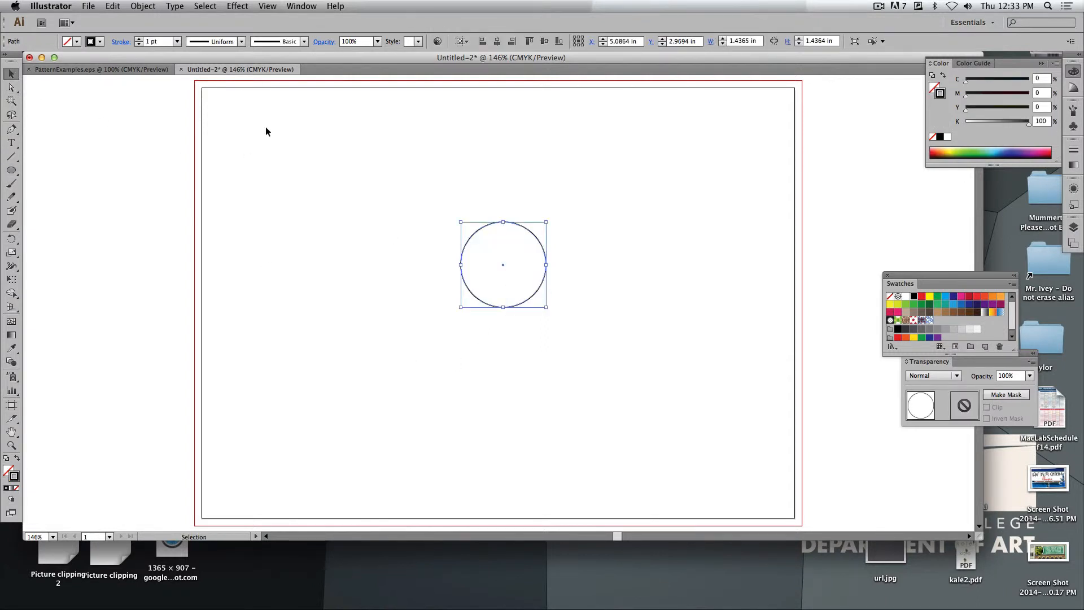
# Set the circle's stroke weight to 5 pt
pyautogui.click(151, 42)
pyautogui.press('Up')
pyautogui.press('Up')
pyautogui.press('Up')
pyautogui.press('Up')
pyautogui.click(414, 214)
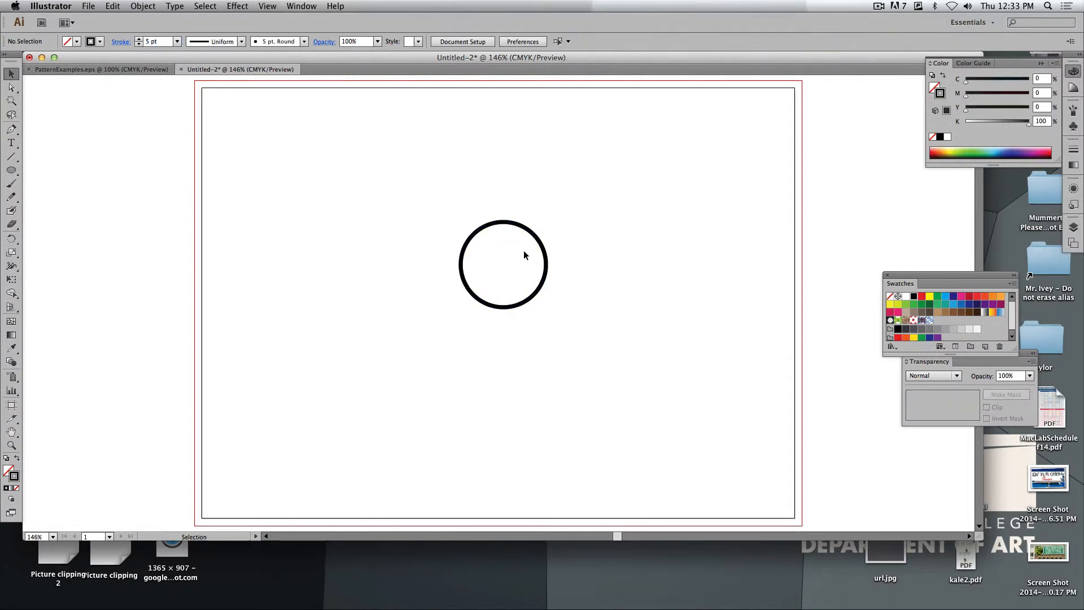
# Place copies of the circle, scaled to about 0.855 in, centred on the top, right and bottom points of the original circle
pyautogui.press('super+equal')
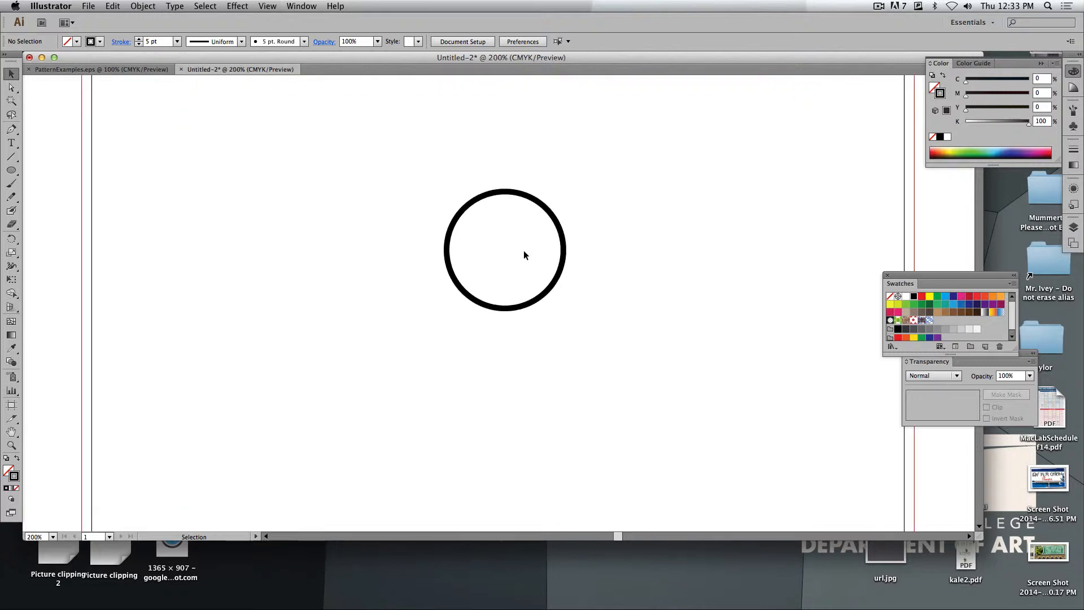
pyautogui.click(552, 214)
pyautogui.moveTo(553, 214); pyautogui.dragTo(540, 158)
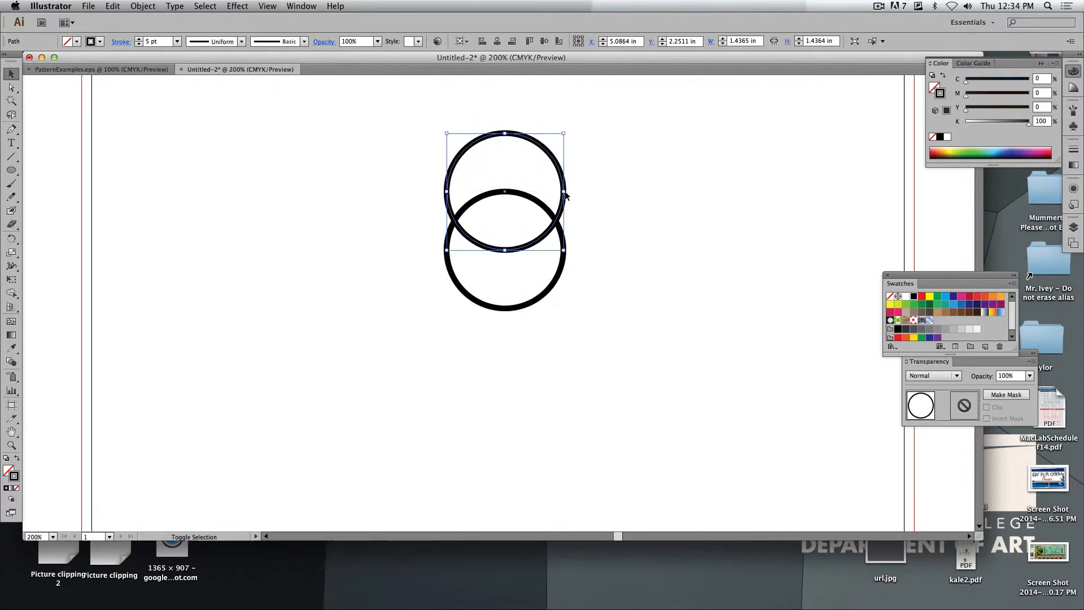
pyautogui.moveTo(566, 195)
pyautogui.mouseDown()
pyautogui.moveTo(542, 180)
pyautogui.moveTo(597, 238)
pyautogui.moveTo(541, 297)
pyautogui.mouseUp()
pyautogui.keyDown('shift'); pyautogui.click(537, 269); pyautogui.keyUp('shift')
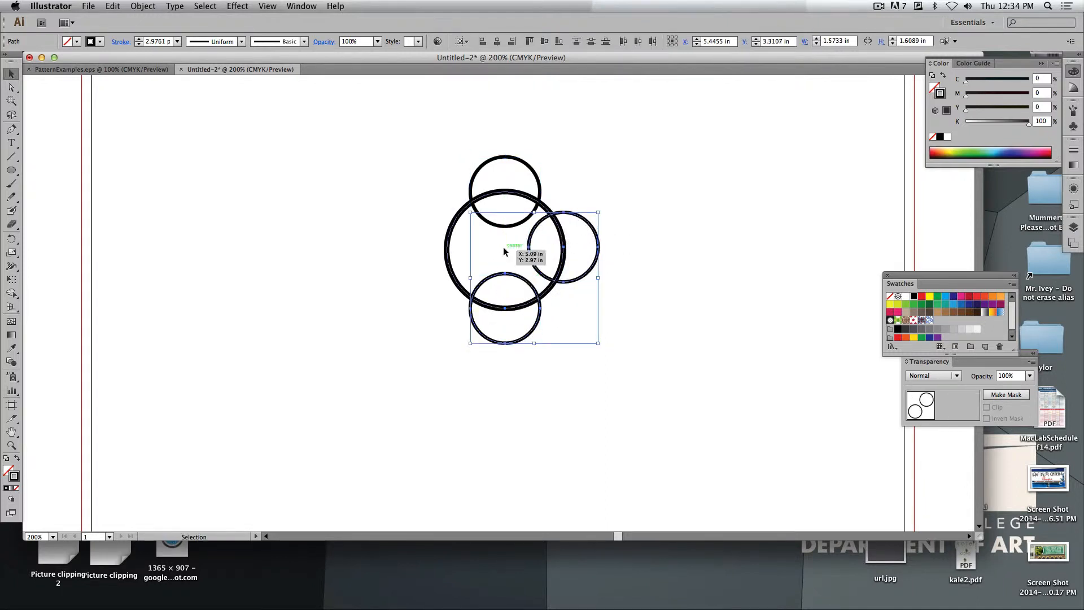
# Place another copy of the small circle centred on the left point of the large circle
pyautogui.click(504, 250)
pyautogui.click(522, 276)
pyautogui.click(593, 332)
pyautogui.moveTo(540, 319); pyautogui.dragTo(480, 264)
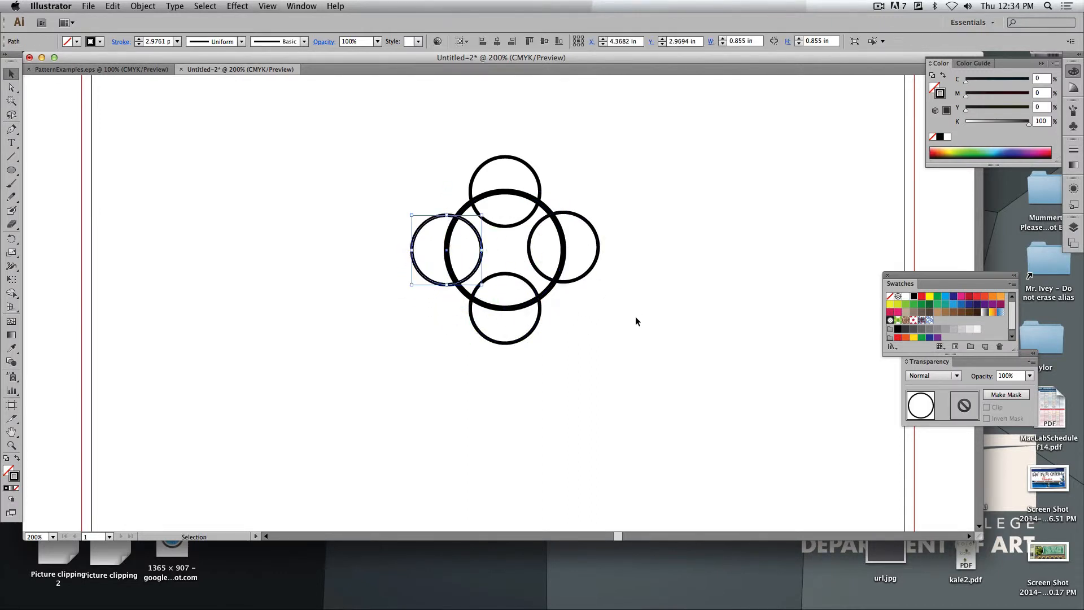
pyautogui.click(469, 162)
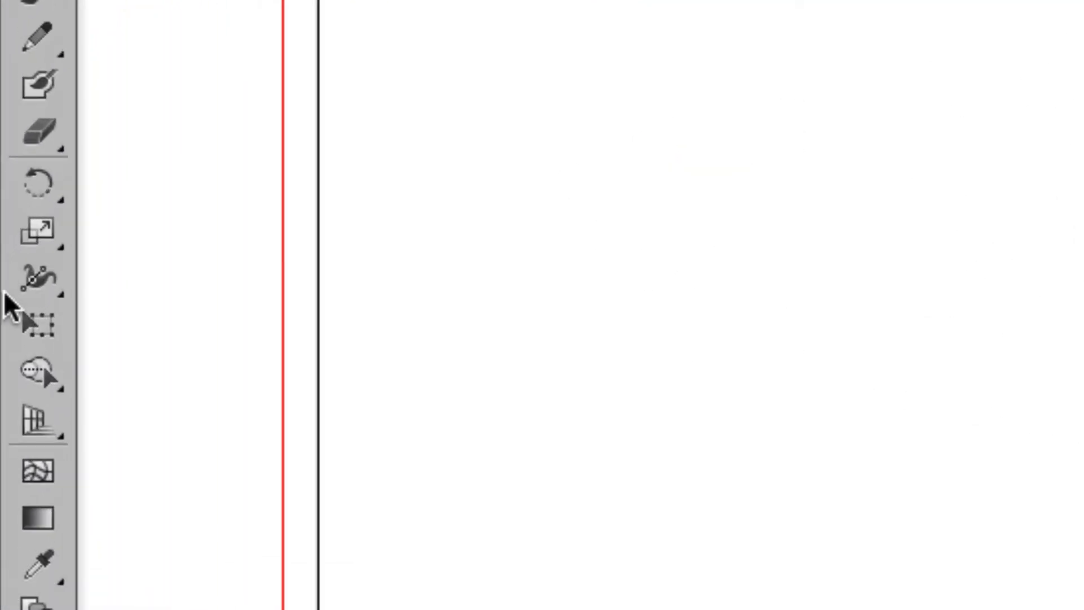
# With all five circles selected, use the Shape Builder tool to fill the four overlaps with the large circle in black
pyautogui.click(9, 293)
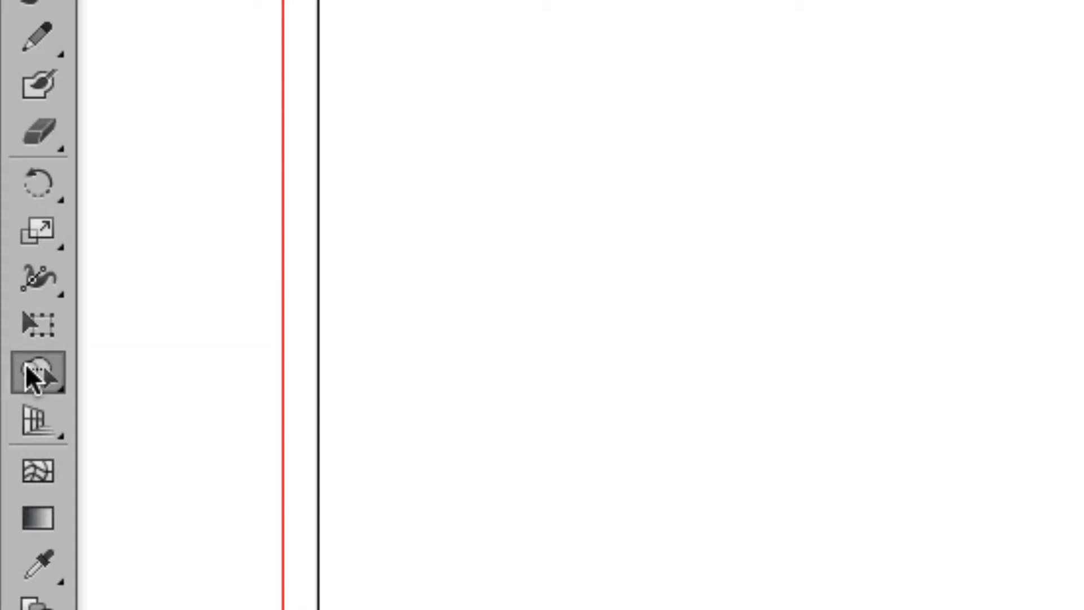
pyautogui.click(26, 364)
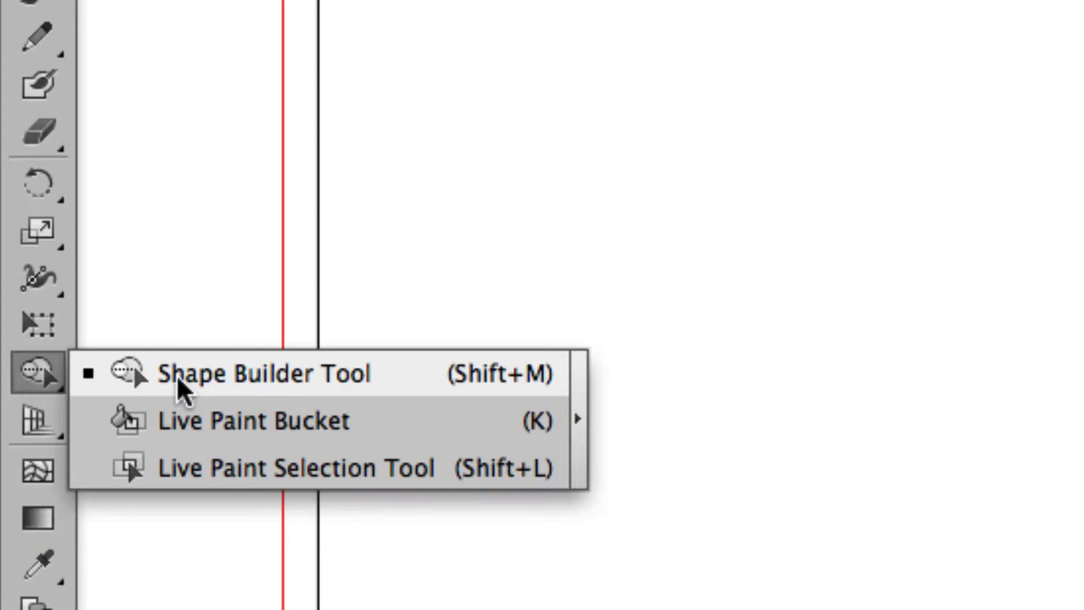
pyautogui.click(207, 374)
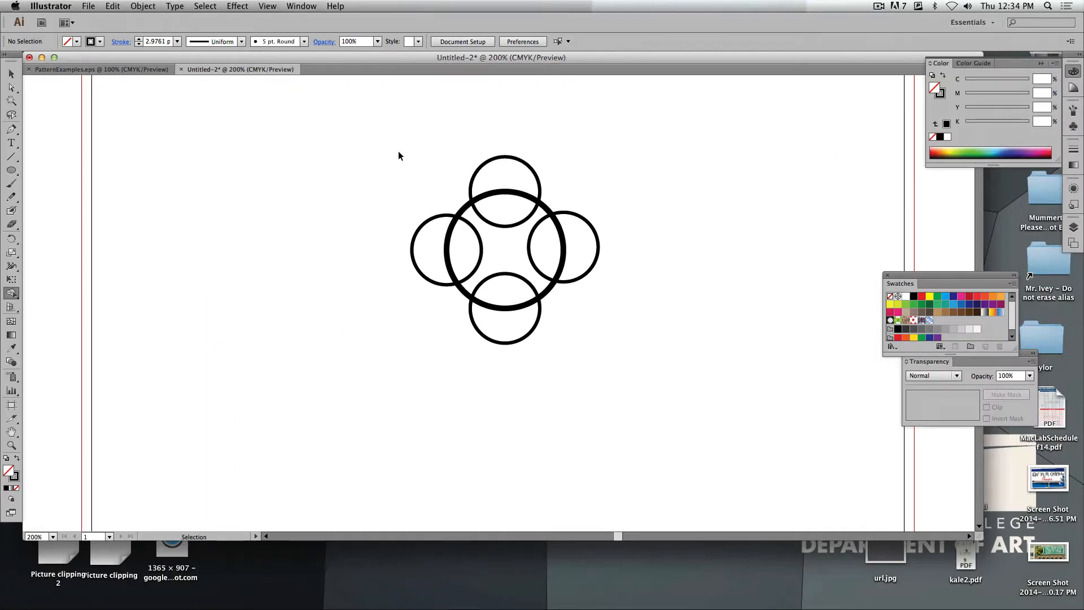
pyautogui.moveTo(398, 151); pyautogui.dragTo(624, 363)
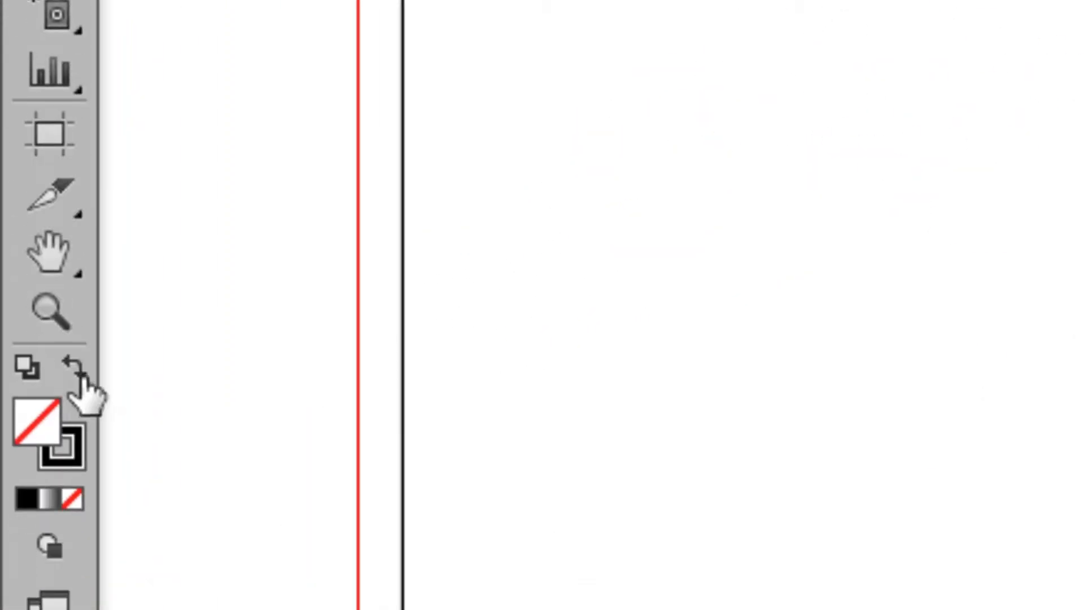
pyautogui.click(73, 367)
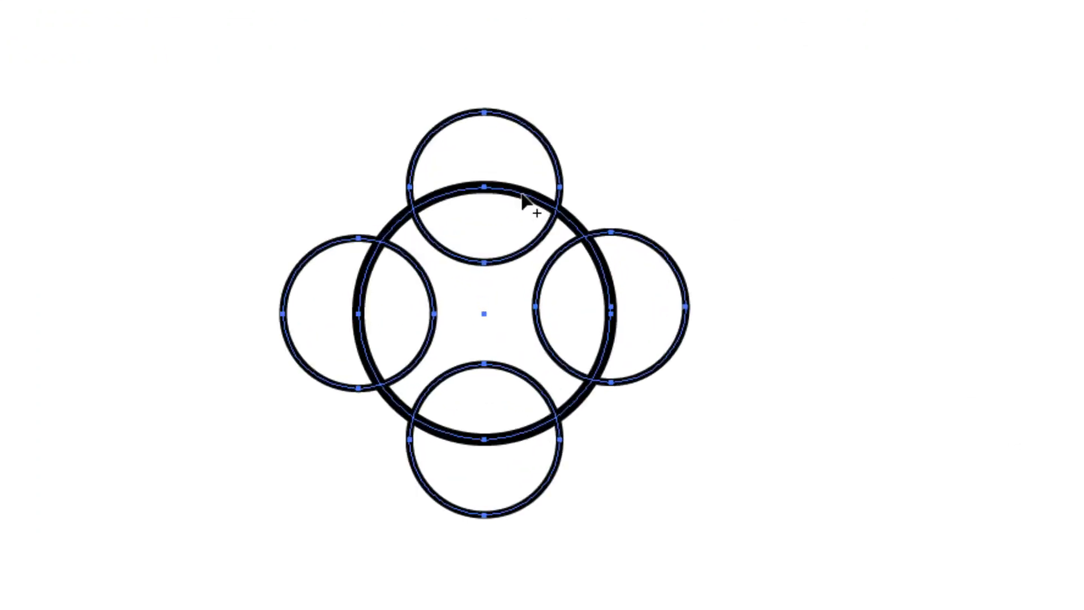
pyautogui.click(379, 315)
pyautogui.click(464, 240)
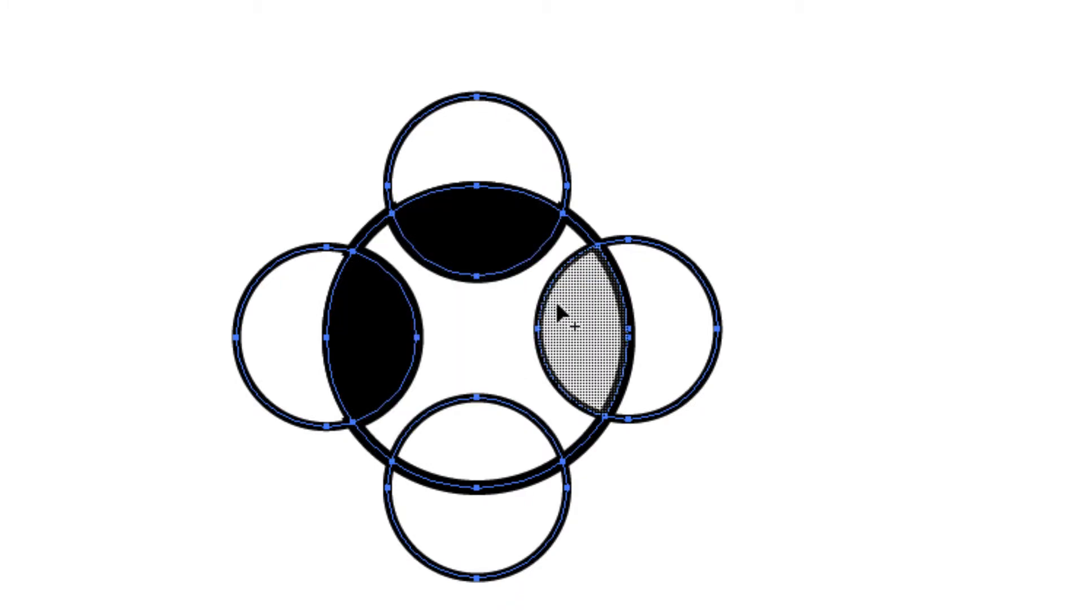
pyautogui.click(560, 312)
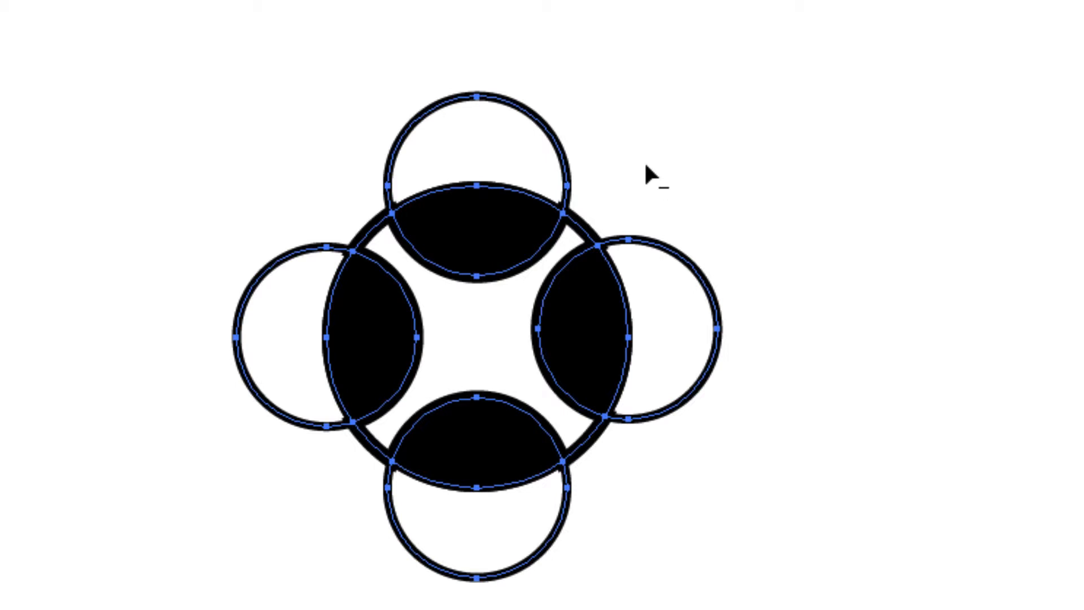
# Remove the outer parts of the four small circles and the centre of the large circle with the Shape Builder tool
pyautogui.keyDown('alt'); pyautogui.click(506, 136); pyautogui.keyUp('alt')
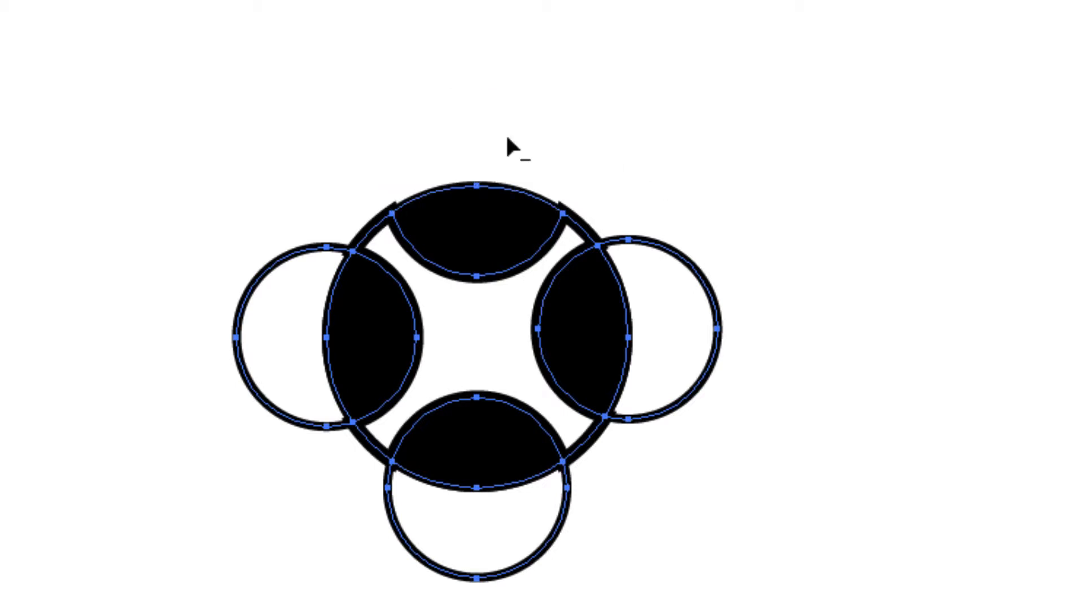
pyautogui.keyDown('alt'); pyautogui.click(702, 307); pyautogui.keyUp('alt')
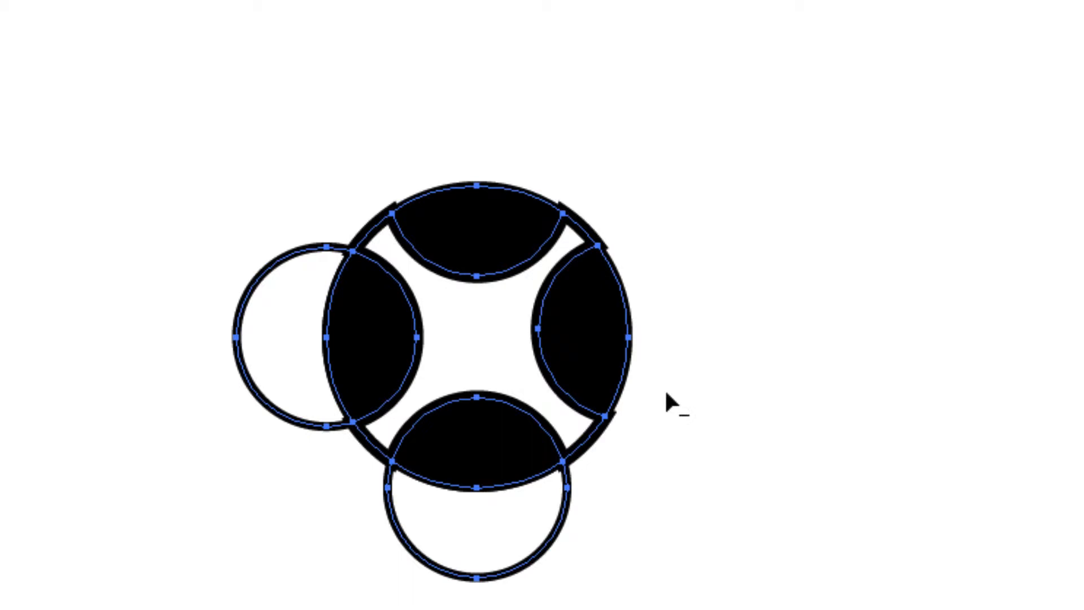
pyautogui.keyDown('alt'); pyautogui.click(537, 515); pyautogui.keyUp('alt')
pyautogui.keyDown('alt'); pyautogui.click(323, 374); pyautogui.keyUp('alt')
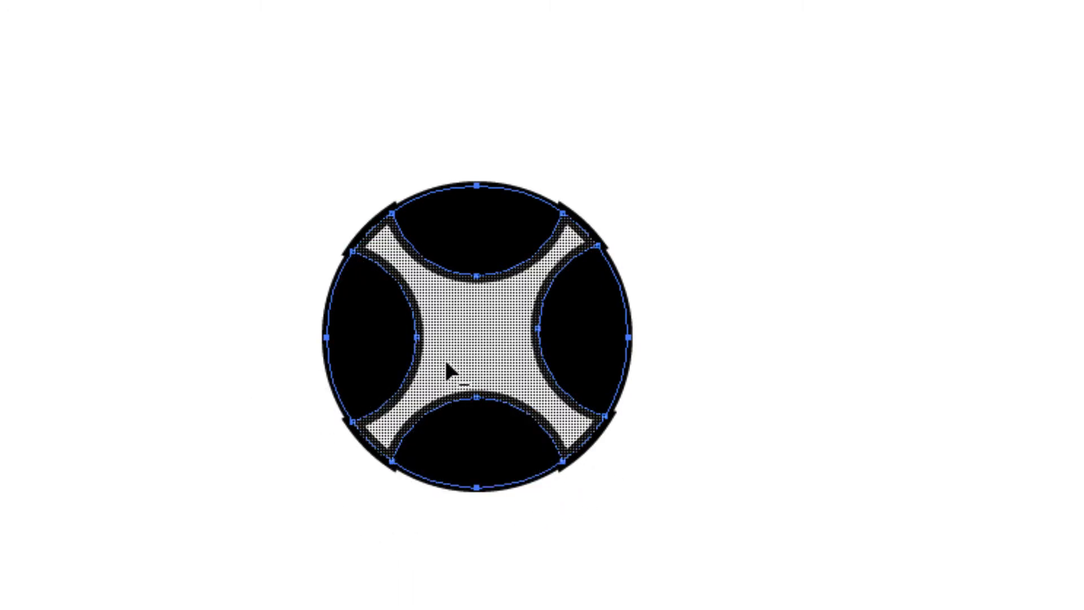
pyautogui.keyDown('alt'); pyautogui.click(460, 347); pyautogui.keyUp('alt')
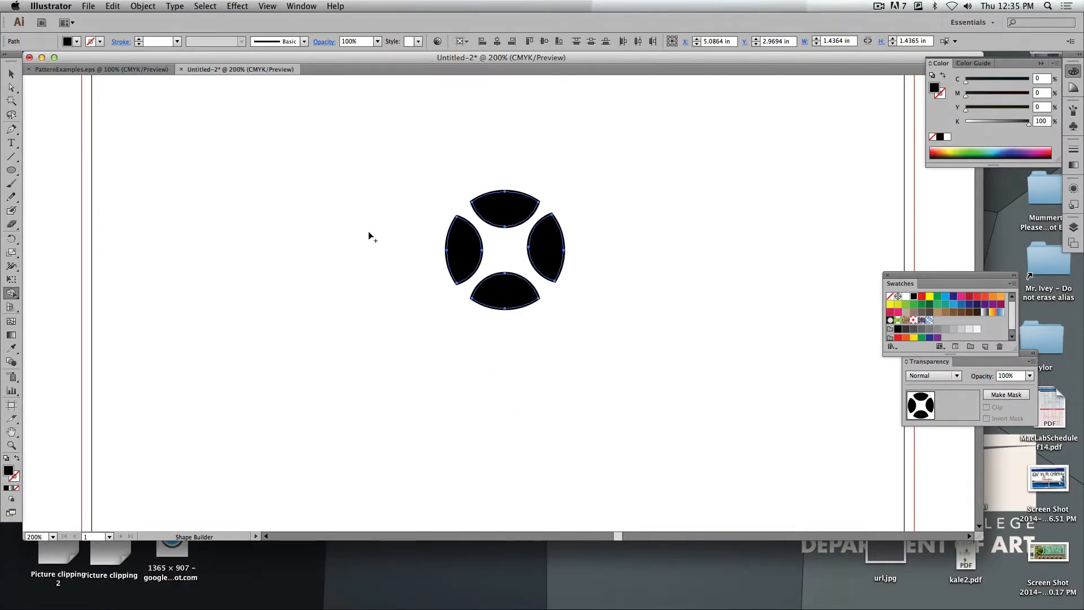
# Remove the stroke from the four black shapes
pyautogui.click(10, 74)
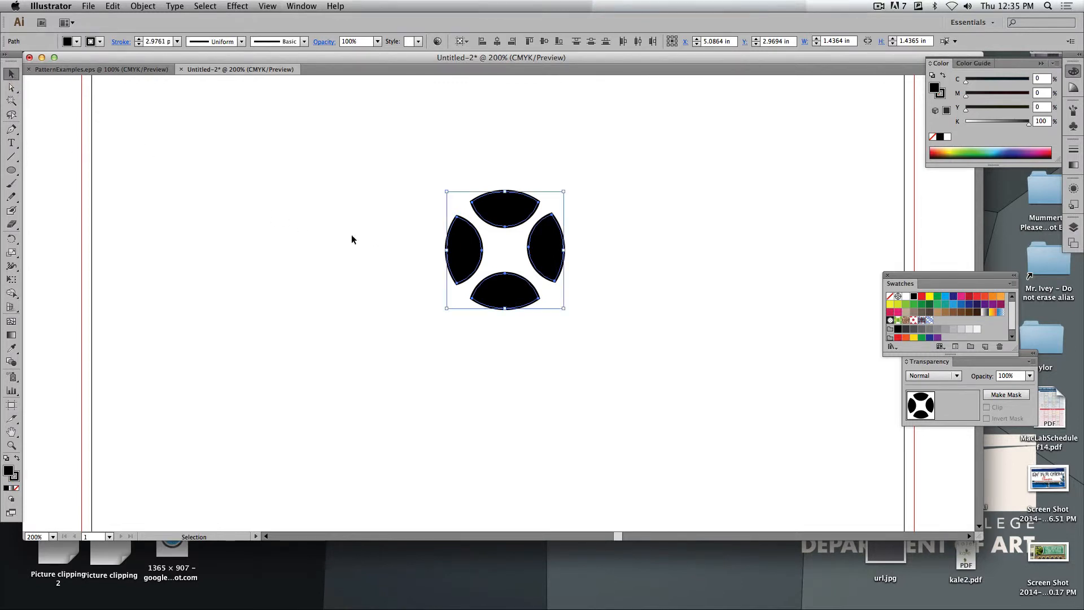
pyautogui.click(438, 228)
pyautogui.moveTo(403, 170); pyautogui.dragTo(631, 378)
pyautogui.click(16, 489)
pyautogui.click(284, 436)
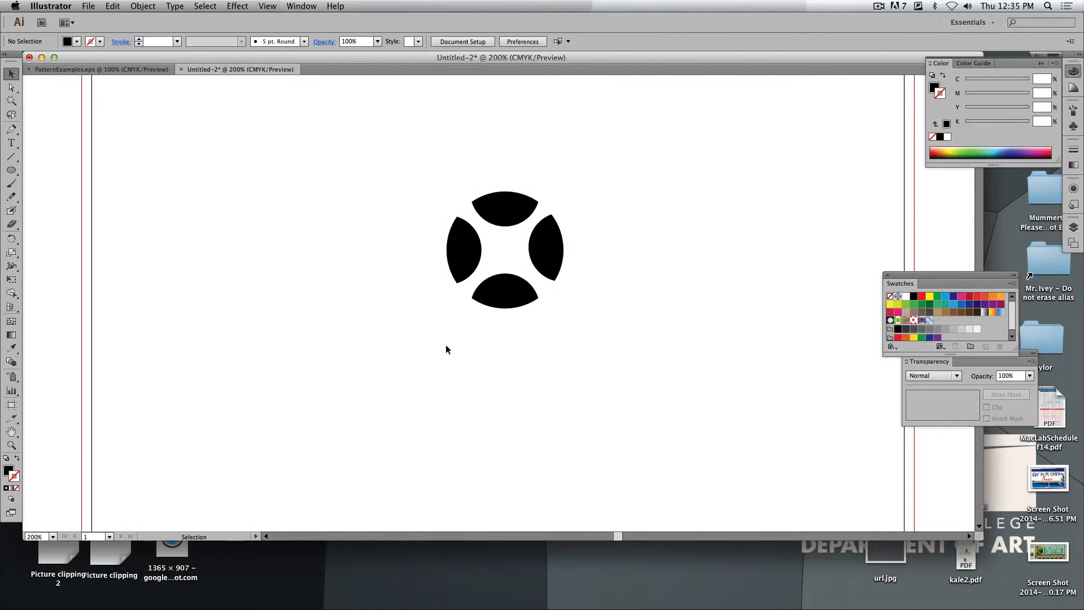
# Fill the four shapes with the blue C 85, M 50, Y 0, K 0 and scale them together about their centre to about 0.58 in
pyautogui.moveTo(373, 158); pyautogui.dragTo(606, 366)
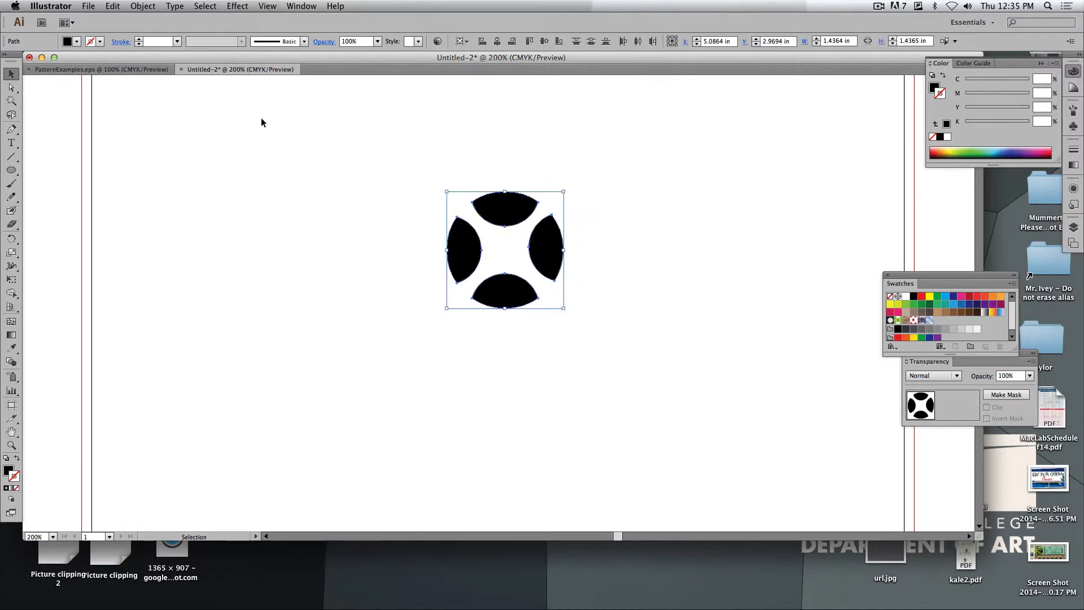
pyautogui.click(961, 305)
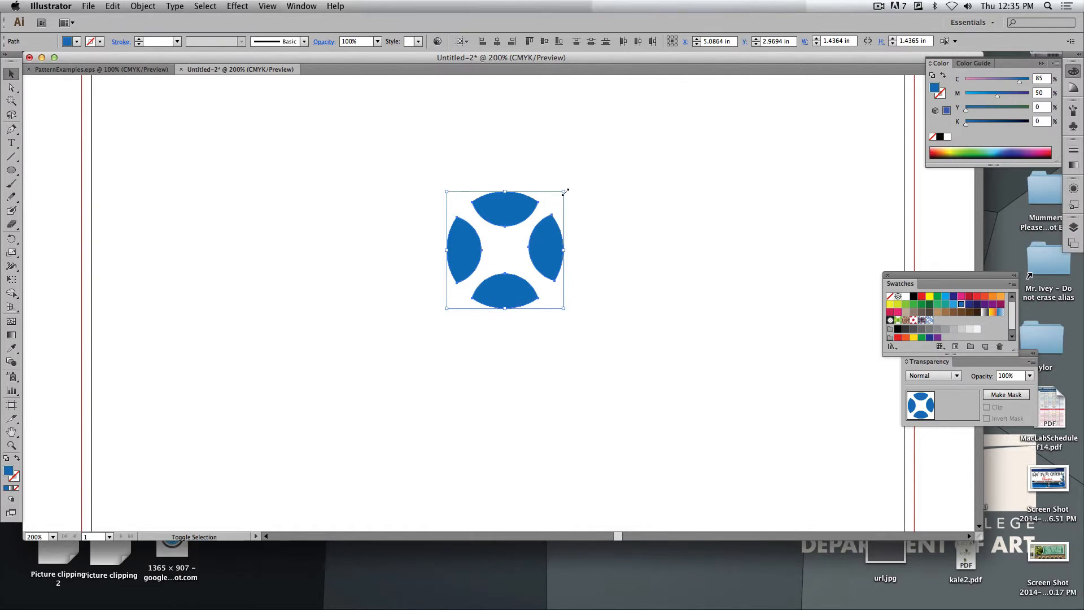
pyautogui.moveTo(564, 192); pyautogui.dragTo(517, 254)
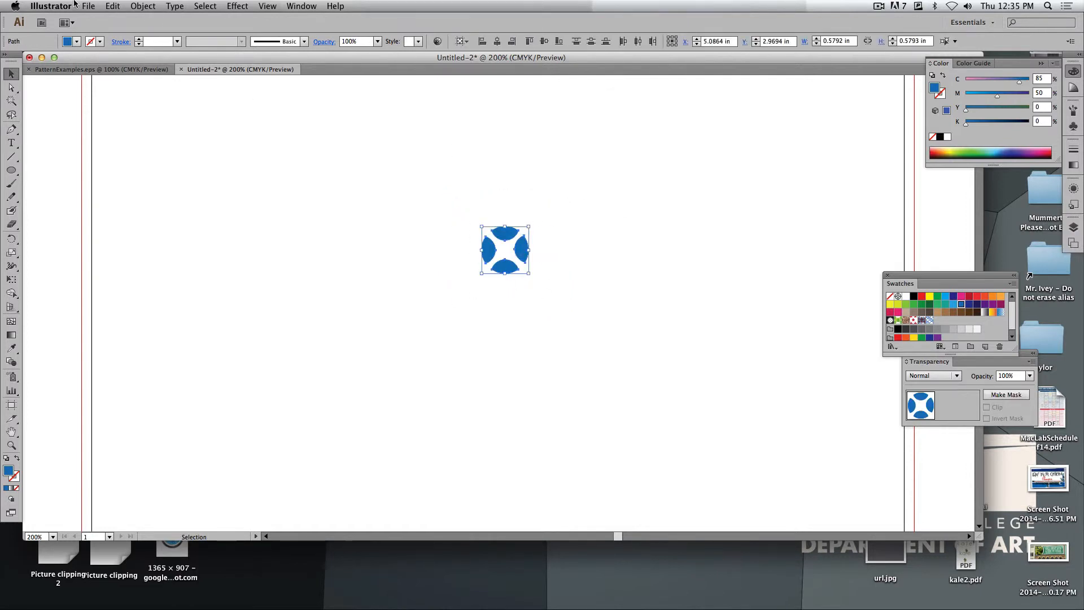
# Make a new pattern from the four blue shapes
pyautogui.click(143, 6)
pyautogui.moveTo(156, 232)
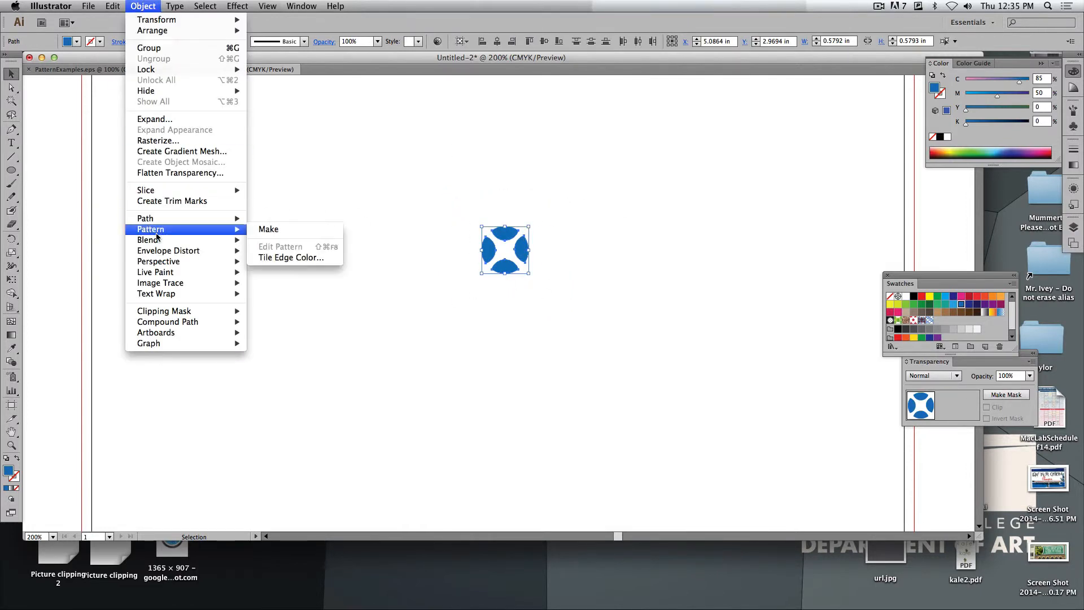
pyautogui.click(297, 232)
pyautogui.moveTo(291, 201); pyautogui.dragTo(224, 183)
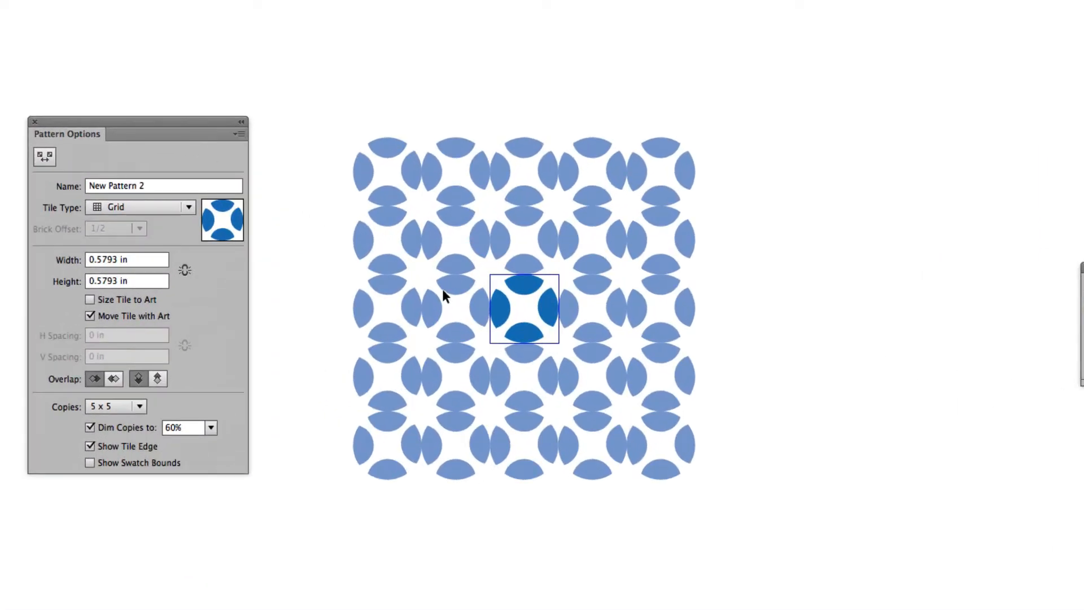
# Try the Brick by Row and Hex by Column tile types for the pattern, and return it to Grid
pyautogui.click(158, 206)
pyautogui.click(157, 242)
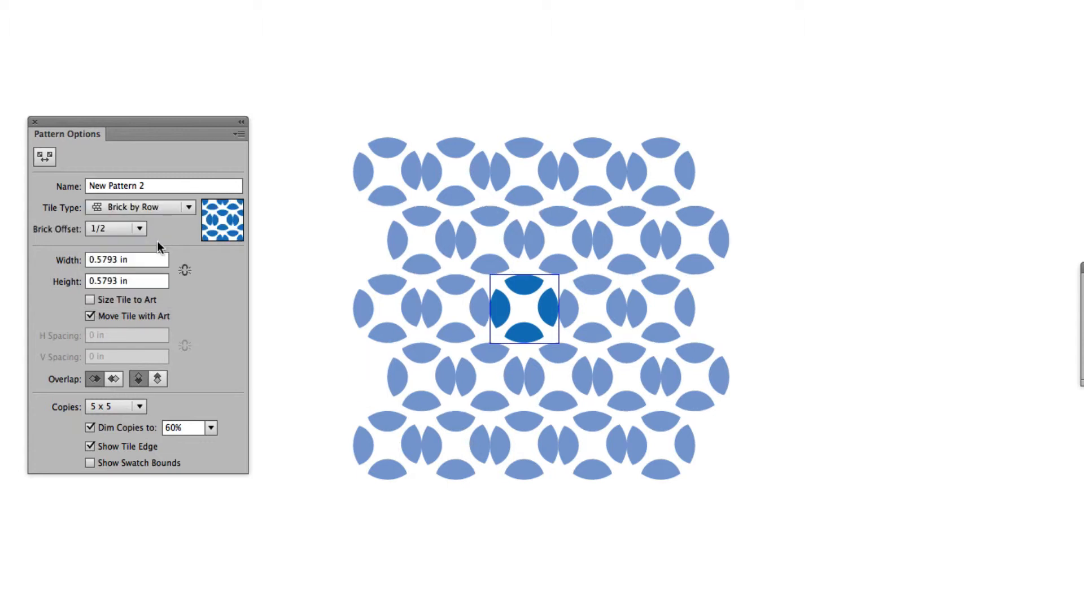
pyautogui.click(146, 214)
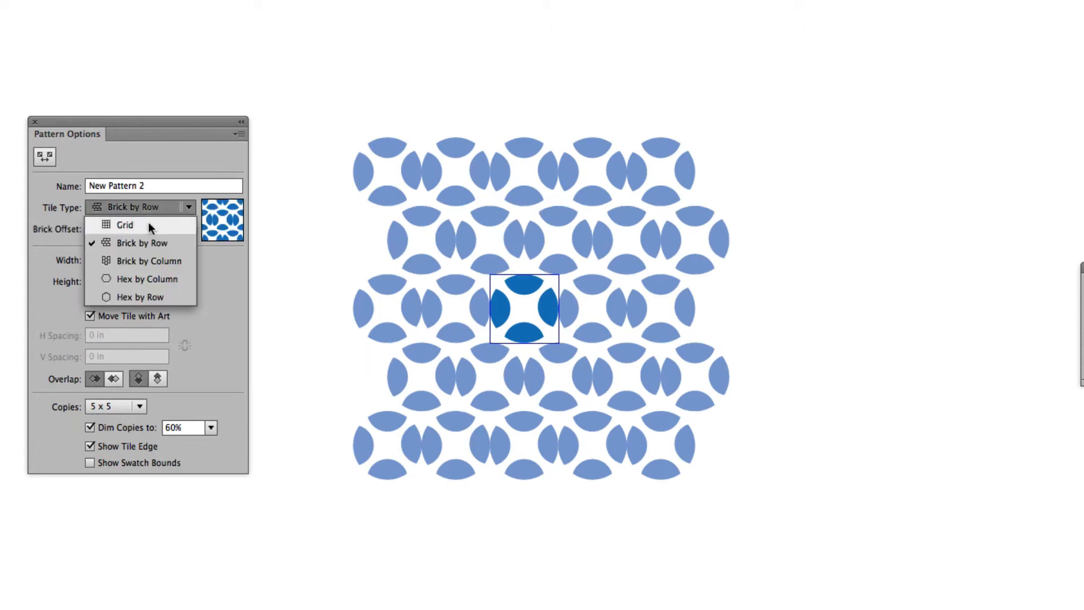
pyautogui.click(148, 279)
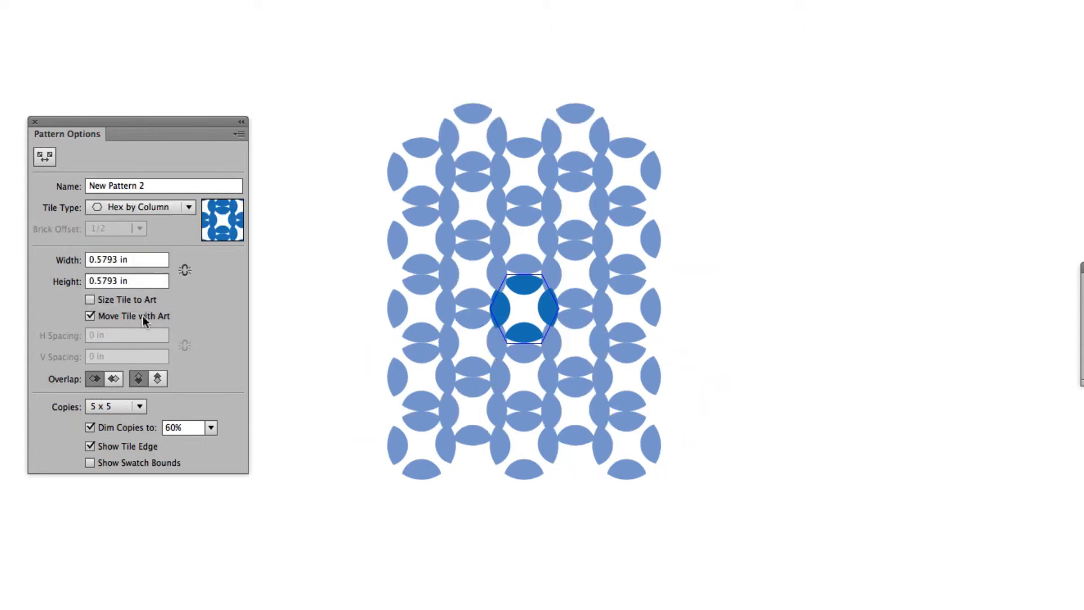
pyautogui.click(158, 207)
pyautogui.click(156, 224)
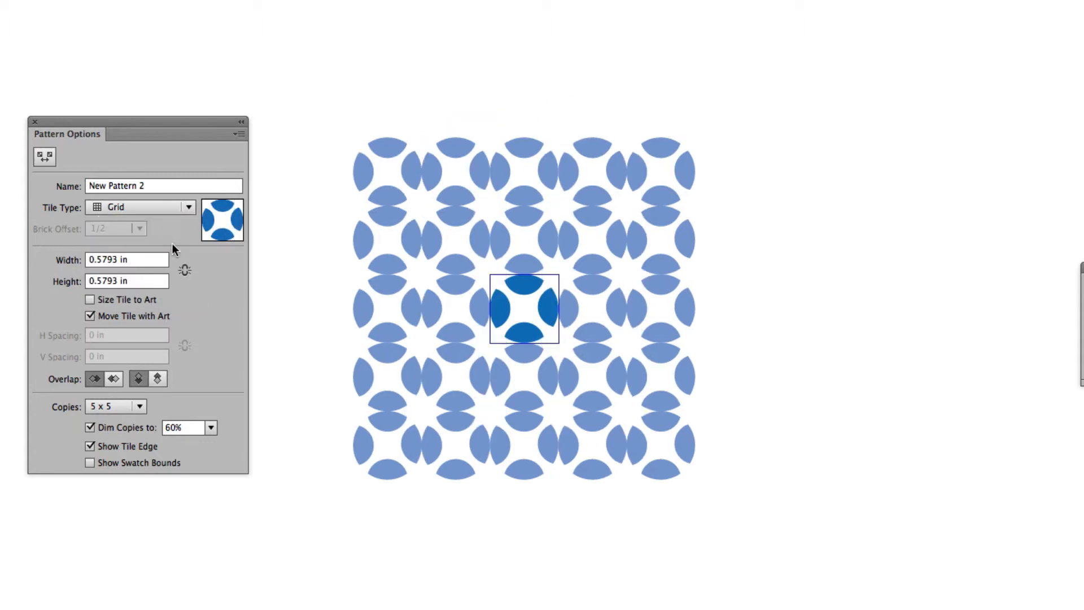
# Shrink the pattern tile to about 0.41 in square with the Pattern Tile tool so neighbouring shapes overlap, and finish editing the pattern
pyautogui.click(44, 156)
pyautogui.moveTo(558, 277)
pyautogui.mouseDown()
pyautogui.moveTo(573, 265)
pyautogui.moveTo(550, 287)
pyautogui.mouseUp()
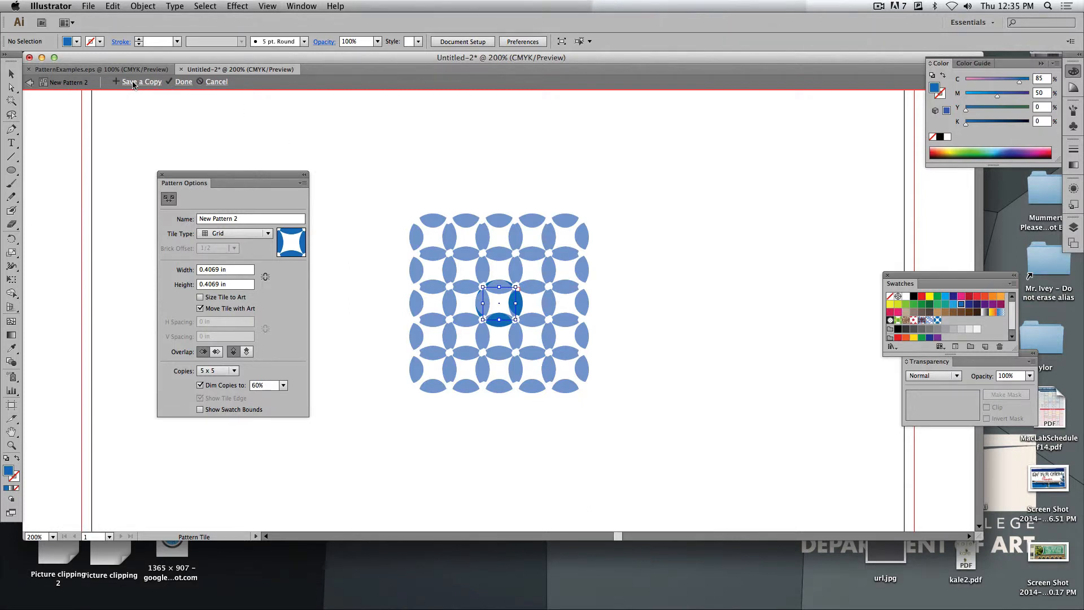
pyautogui.click(184, 83)
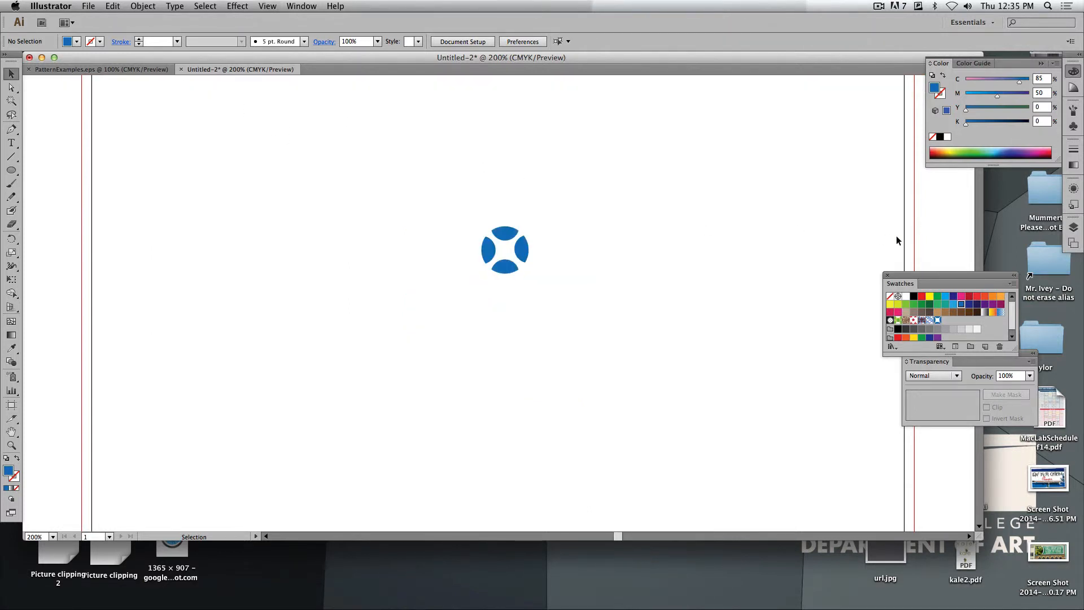
# Move the four blue shapes off the artboard into the empty area beside it and activate the Rectangle tool
pyautogui.moveTo(511, 252); pyautogui.dragTo(61, 308)
pyautogui.click(72, 195)
pyautogui.moveTo(11, 172); pyautogui.dragTo(34, 170)
pyautogui.press('super+0')
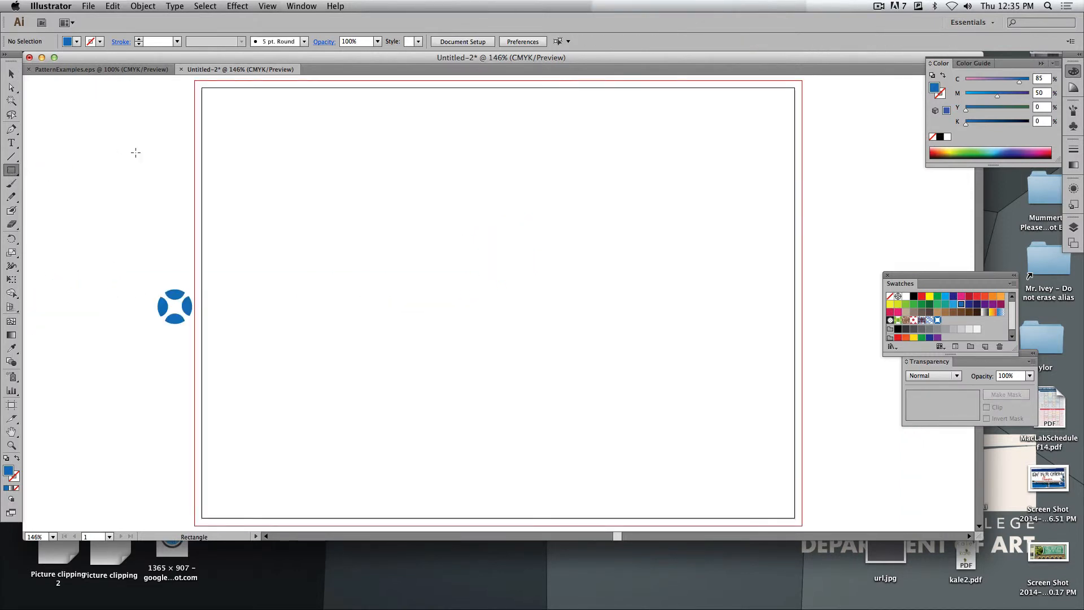
# Draw a rectangle about 9.93 by 7.25 in over the artboard and fill it with the newest blue pattern swatch
pyautogui.moveTo(205, 89); pyautogui.dragTo(795, 518)
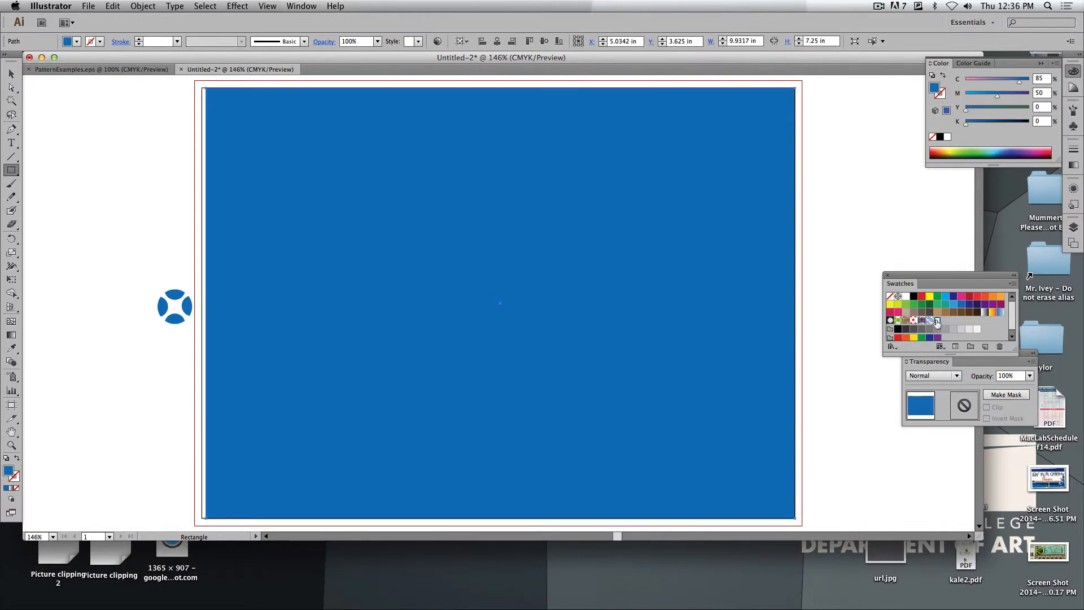
pyautogui.click(937, 320)
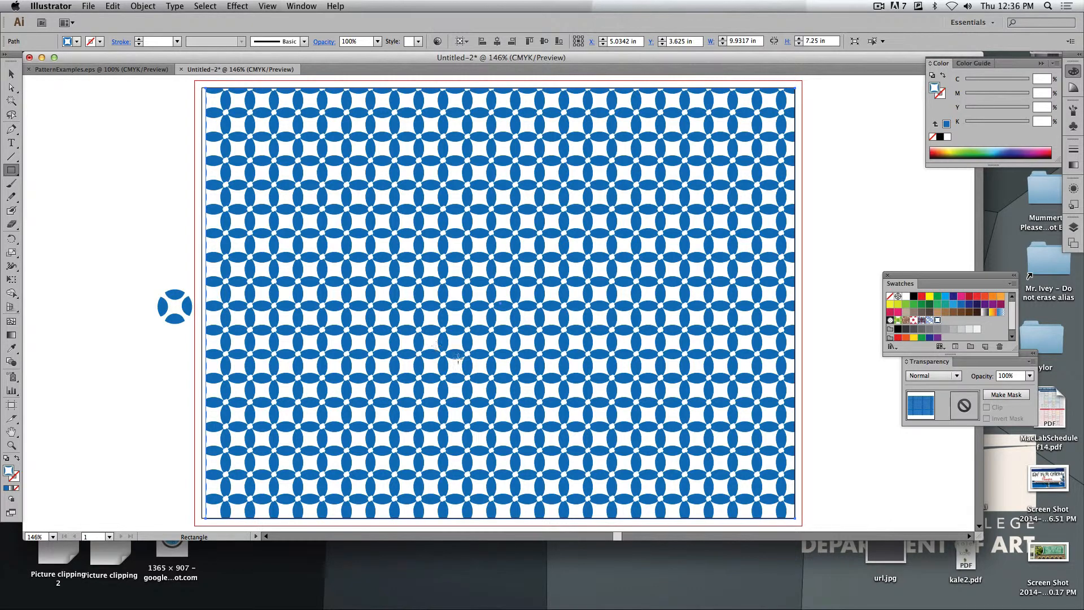
# Delete the pattern-filled rectangle and the four blue shapes beside the artboard
pyautogui.click(12, 73)
pyautogui.moveTo(161, 118); pyautogui.dragTo(330, 204)
pyautogui.press('Delete')
pyautogui.moveTo(146, 252); pyautogui.dragTo(252, 331)
pyautogui.press('Delete')
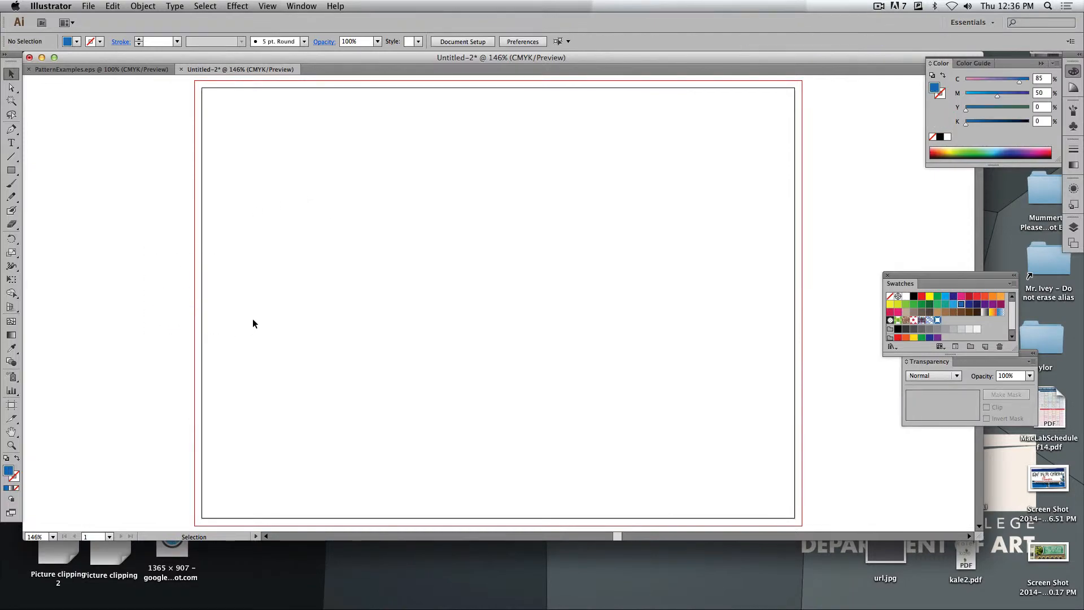
# Copy the large rose ornament from PatternExamples.eps into the Untitled-2 document and fill it with red
pyautogui.click(124, 69)
pyautogui.scroll(-15, 399, 310)
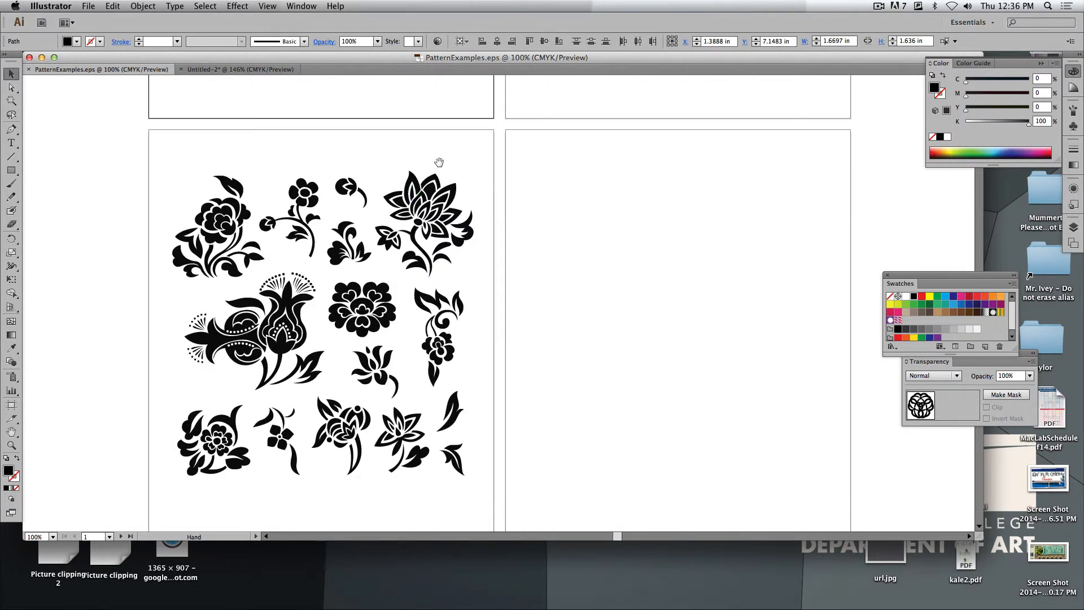
pyautogui.moveTo(147, 163); pyautogui.dragTo(257, 291)
pyautogui.press('super+c')
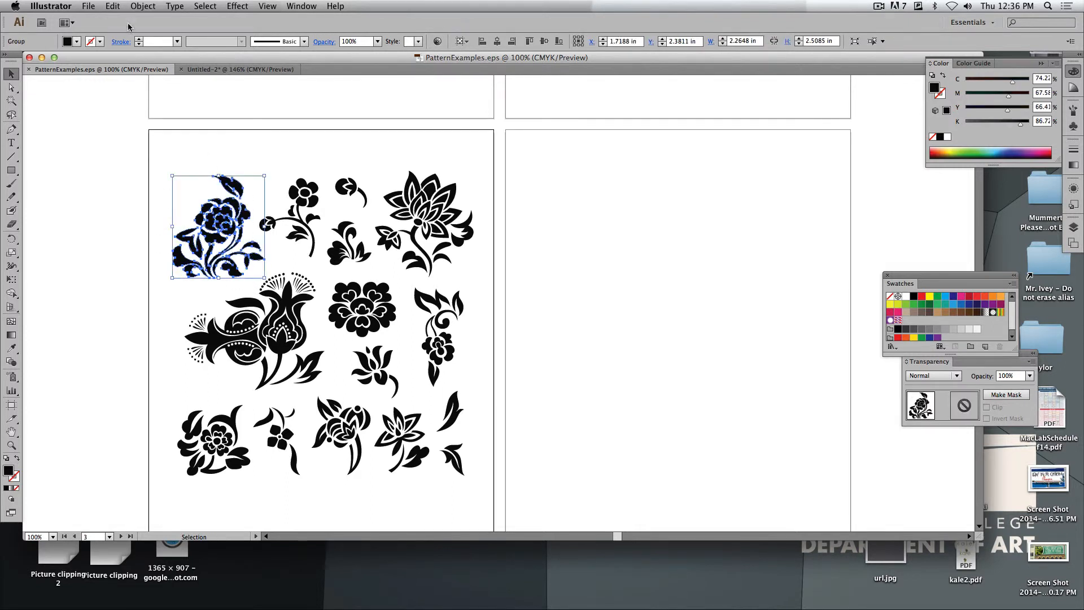
pyautogui.click(240, 69)
pyautogui.press('super+v')
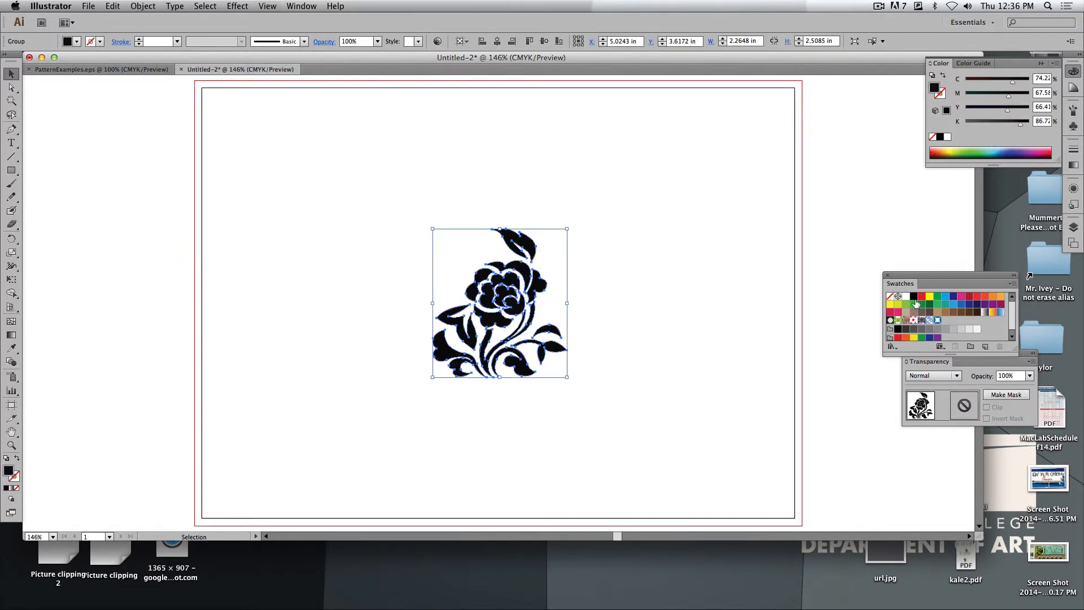
pyautogui.click(922, 296)
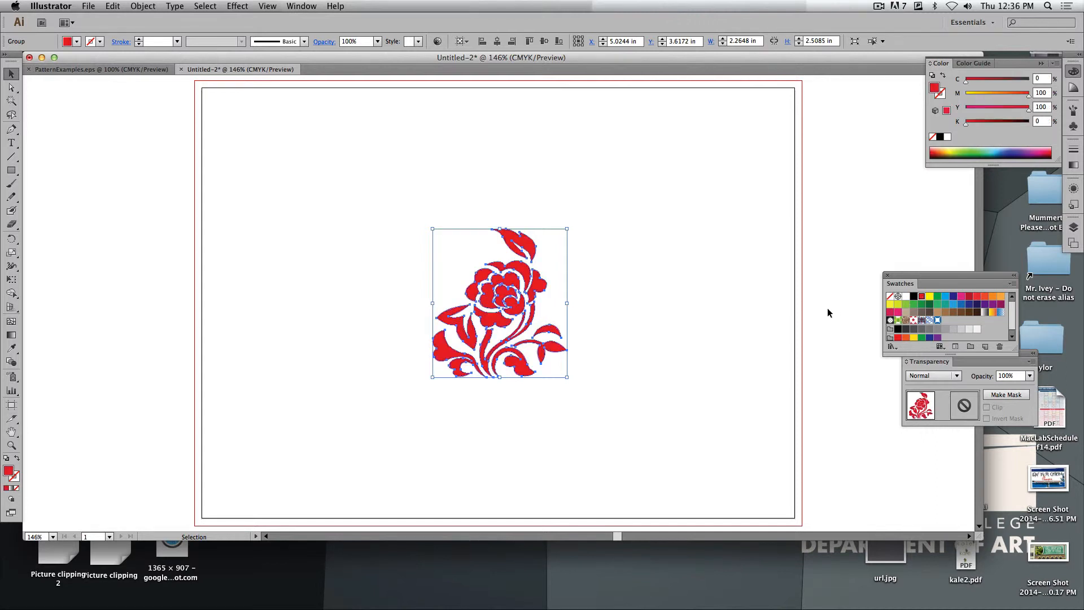
# Copy the large pointed-petal flower from PatternExamples.eps into Untitled-2 and place it beside the red rose
pyautogui.click(121, 69)
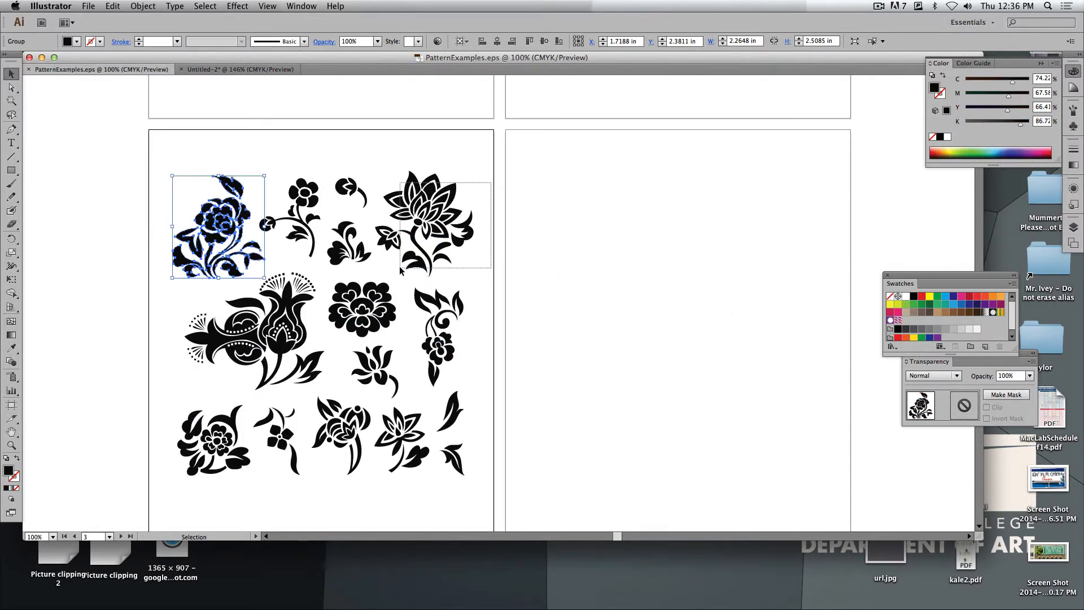
pyautogui.click(421, 275)
pyautogui.hotkey('ctrl', 'c')
pyautogui.click(240, 68)
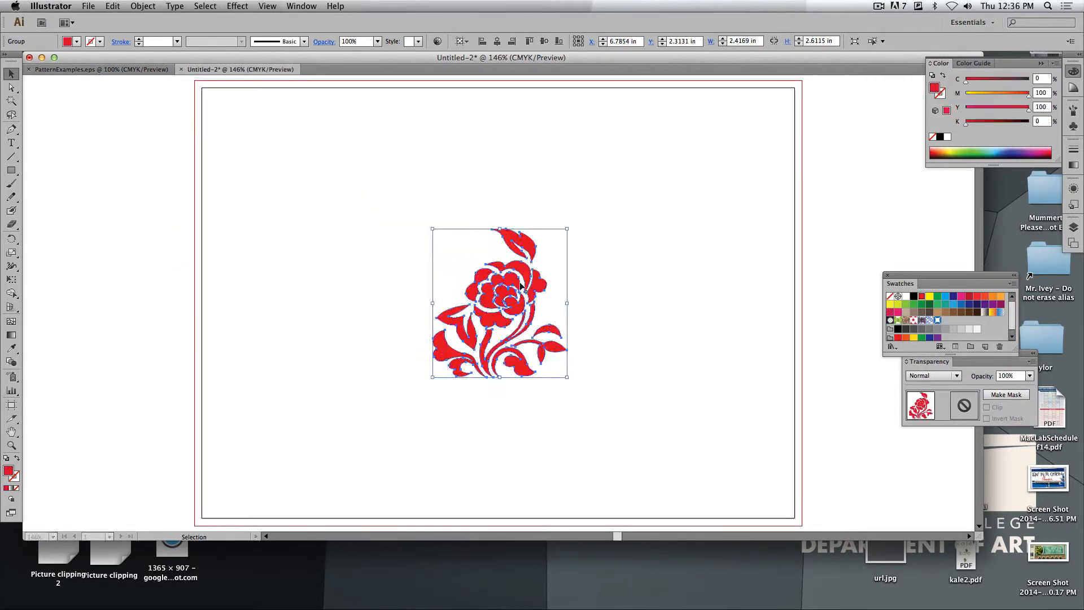
pyautogui.hotkey('ctrl', 'v')
pyautogui.moveTo(543, 264); pyautogui.dragTo(671, 265)
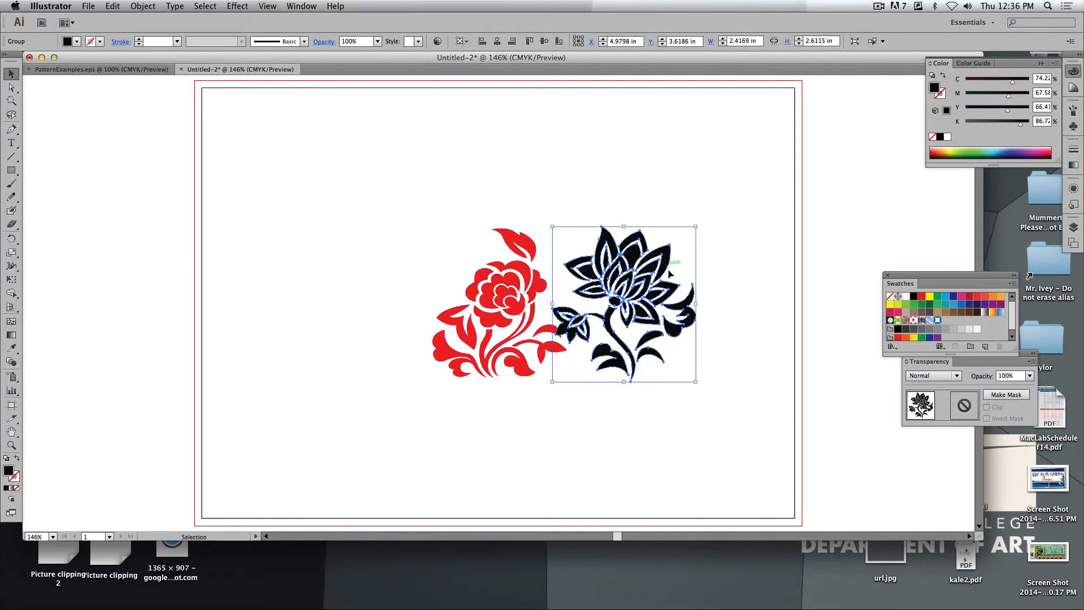
pyautogui.hscroll(5, 672, 265)
pyautogui.moveTo(544, 279); pyautogui.dragTo(528, 265)
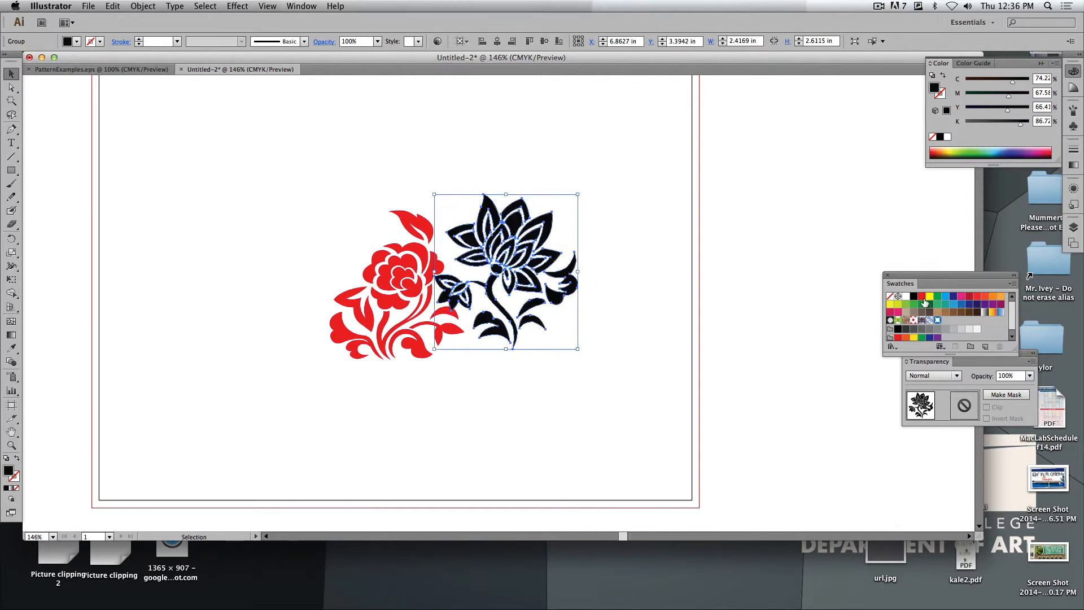
# Fill the pointed-petal flower with light green (C 50, Y 100) and shift it slightly up and away from the rose
pyautogui.click(977, 297)
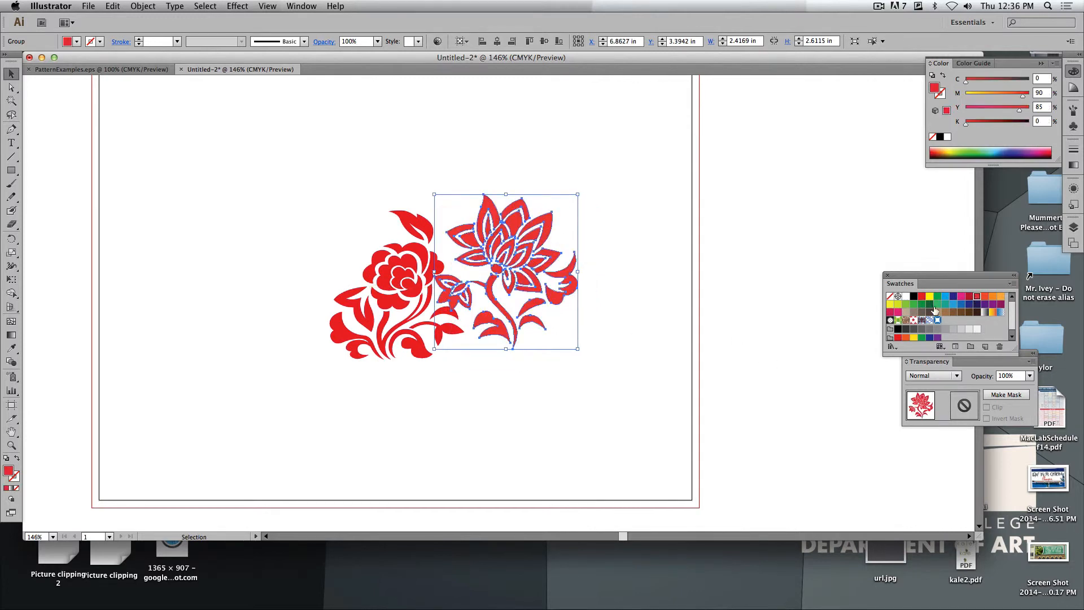
pyautogui.click(906, 305)
pyautogui.click(653, 311)
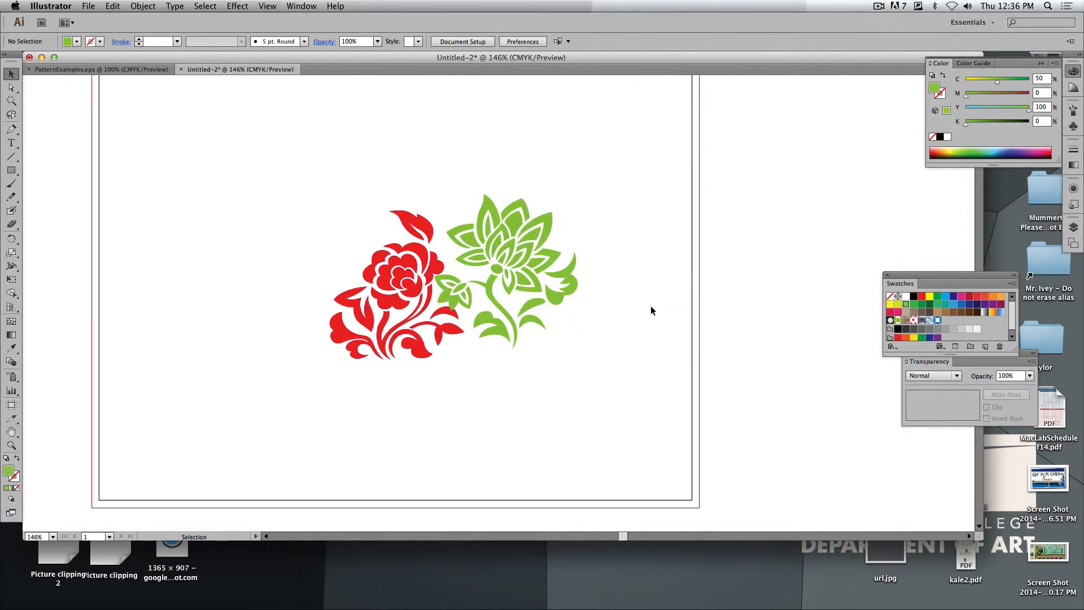
pyautogui.moveTo(601, 176); pyautogui.dragTo(514, 311)
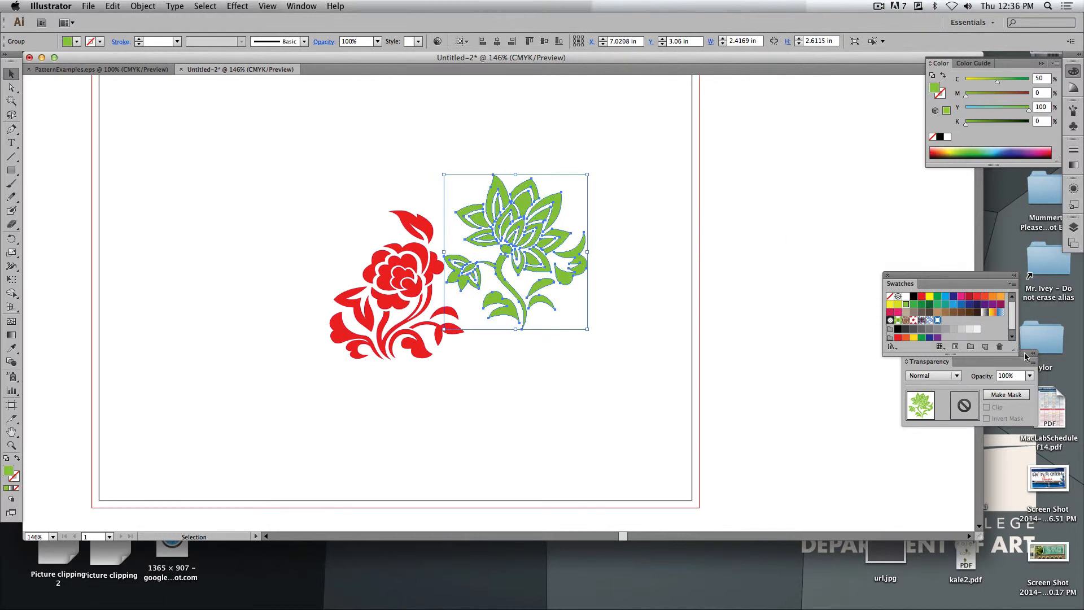
# Set the blending mode of both the green flower and the red rose to Multiply
pyautogui.moveTo(1026, 357); pyautogui.dragTo(759, 274)
pyautogui.click(664, 294)
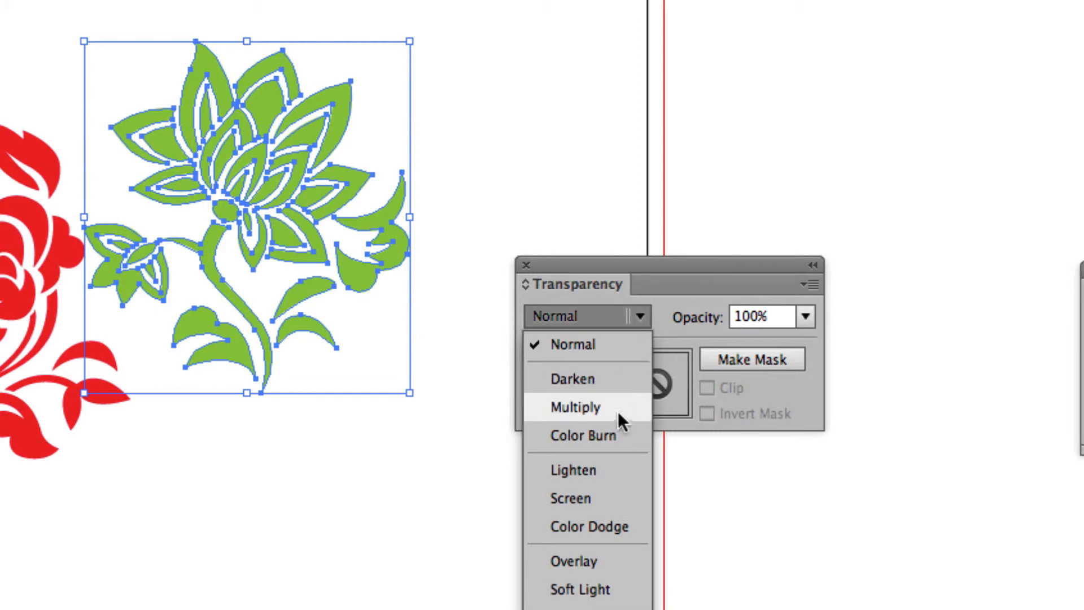
pyautogui.click(575, 407)
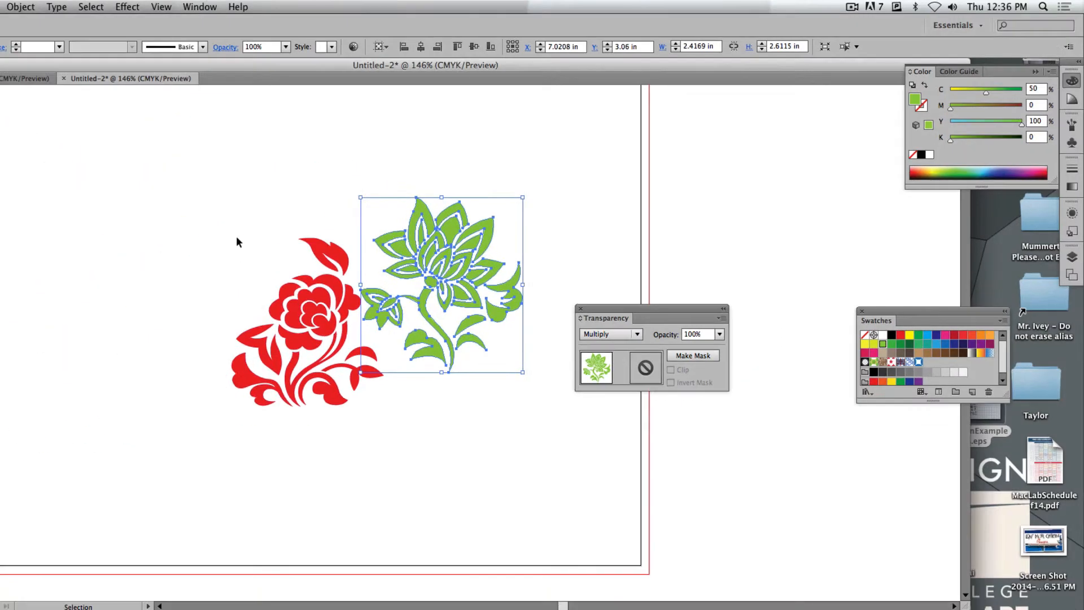
pyautogui.moveTo(238, 236); pyautogui.dragTo(364, 442)
pyautogui.click(604, 334)
pyautogui.click(611, 385)
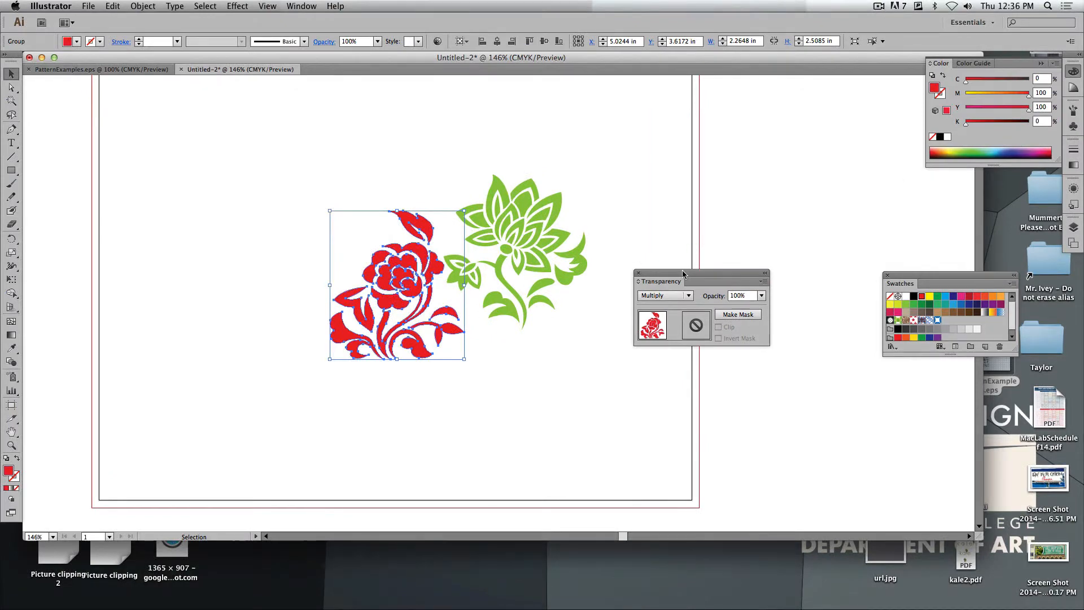
pyautogui.moveTo(683, 275); pyautogui.dragTo(808, 285)
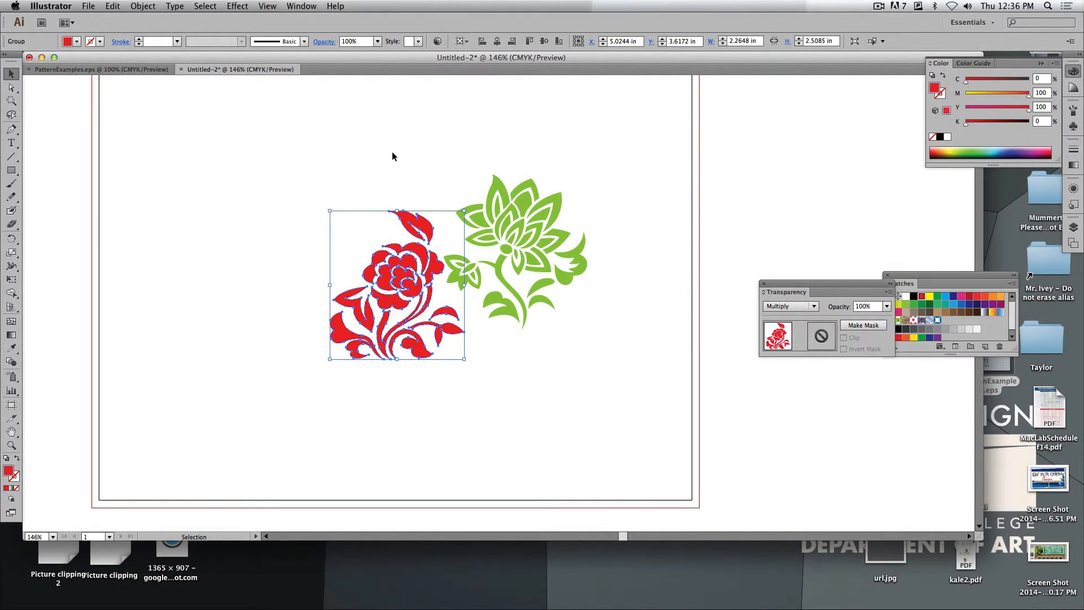
# Scale both flowers together down to about 1.36 by 0.98 in and make a new pattern from them
pyautogui.moveTo(391, 155); pyautogui.dragTo(524, 320)
pyautogui.press('super+equal')
pyautogui.press('super+equal')
pyautogui.press('space')
pyautogui.click(142, 6)
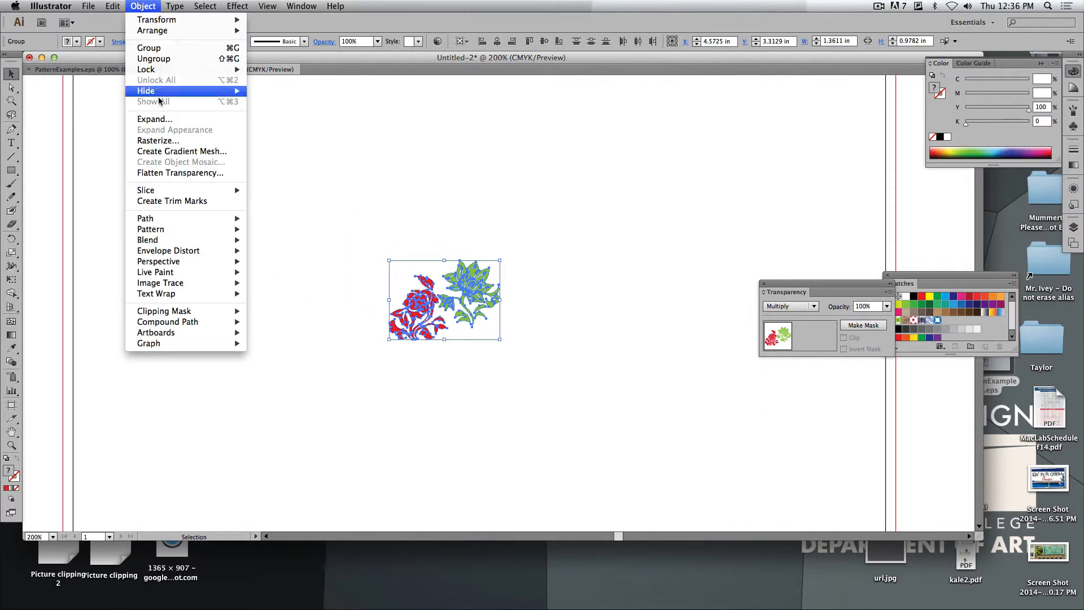
pyautogui.moveTo(150, 229)
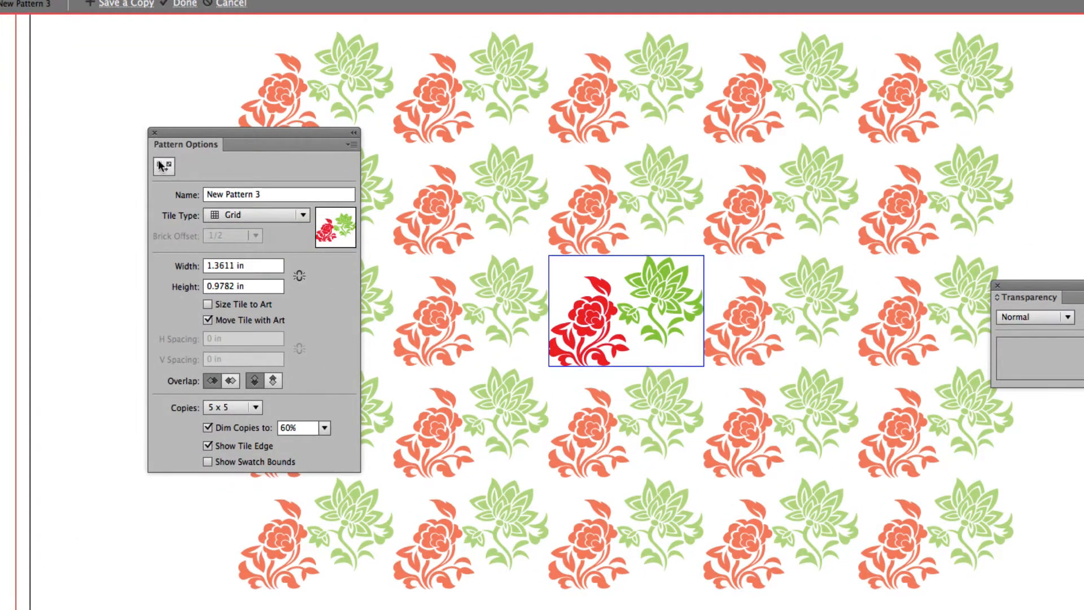
# Shrink the pattern tile to about 0.95 by 0.77 in with the Pattern Tile tool so neighbouring flowers overlap
pyautogui.click(168, 199)
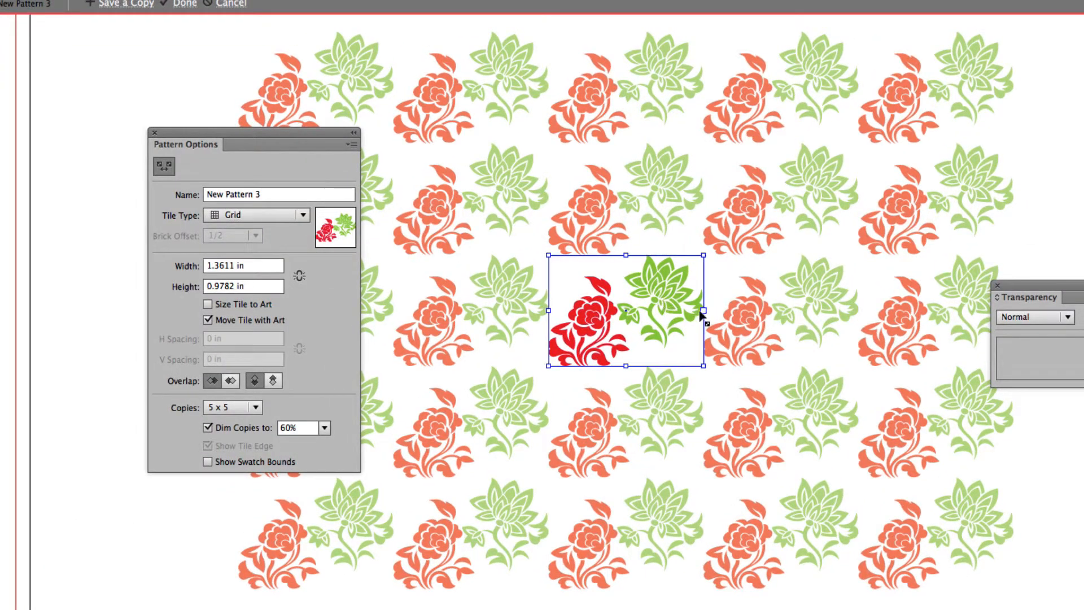
pyautogui.moveTo(703, 312); pyautogui.dragTo(657, 312)
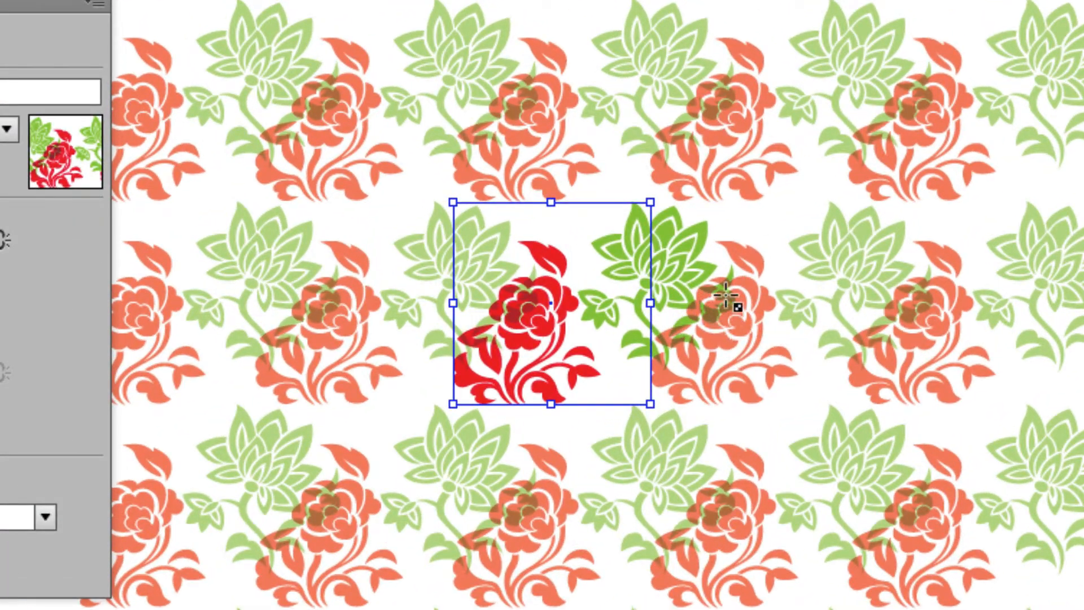
pyautogui.moveTo(551, 202); pyautogui.dragTo(552, 249)
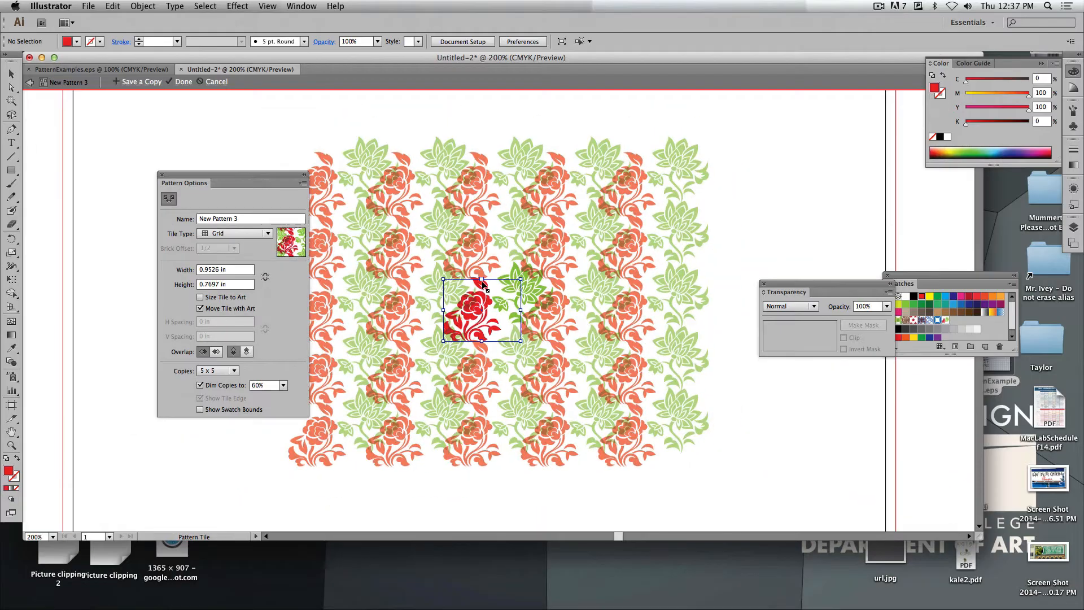
# Change the tile type to Hex by Column and enlarge the hexagonal tile to about 1.06 by 0.87 in
pyautogui.click(234, 233)
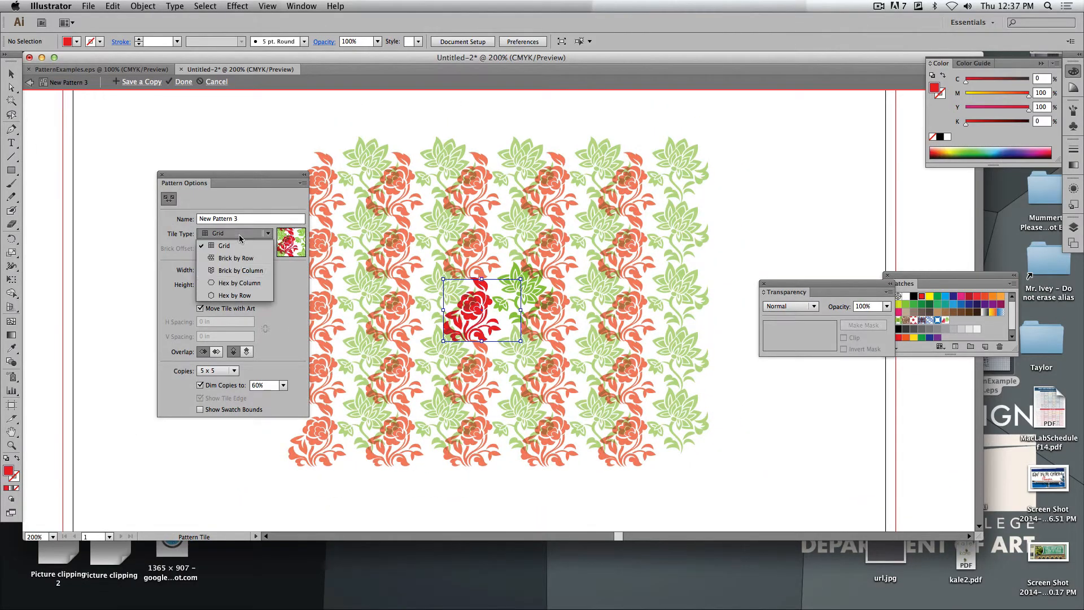
pyautogui.click(237, 279)
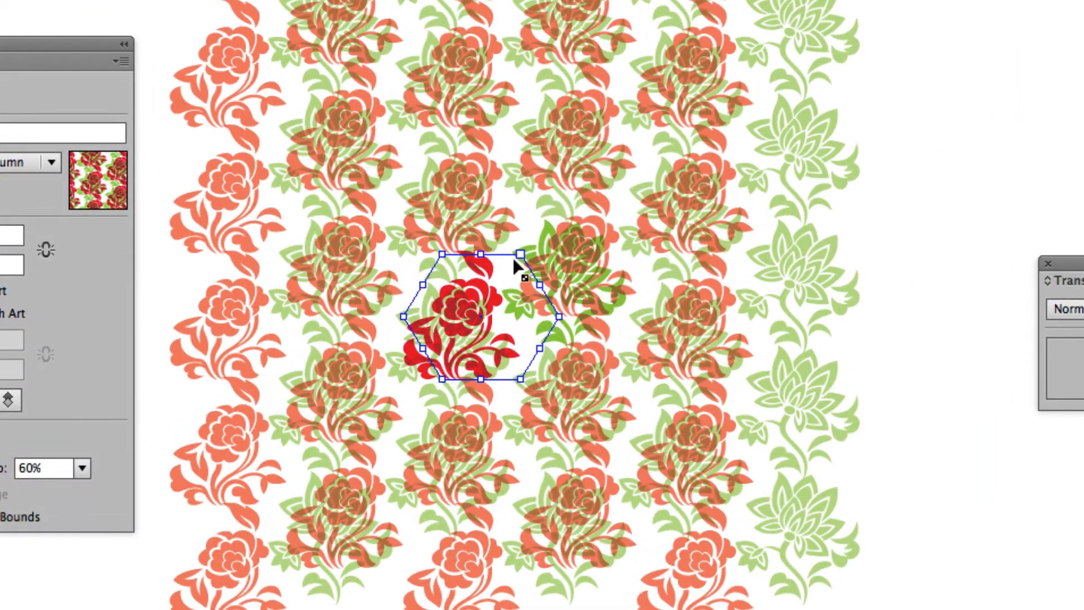
pyautogui.moveTo(502, 279); pyautogui.dragTo(529, 237)
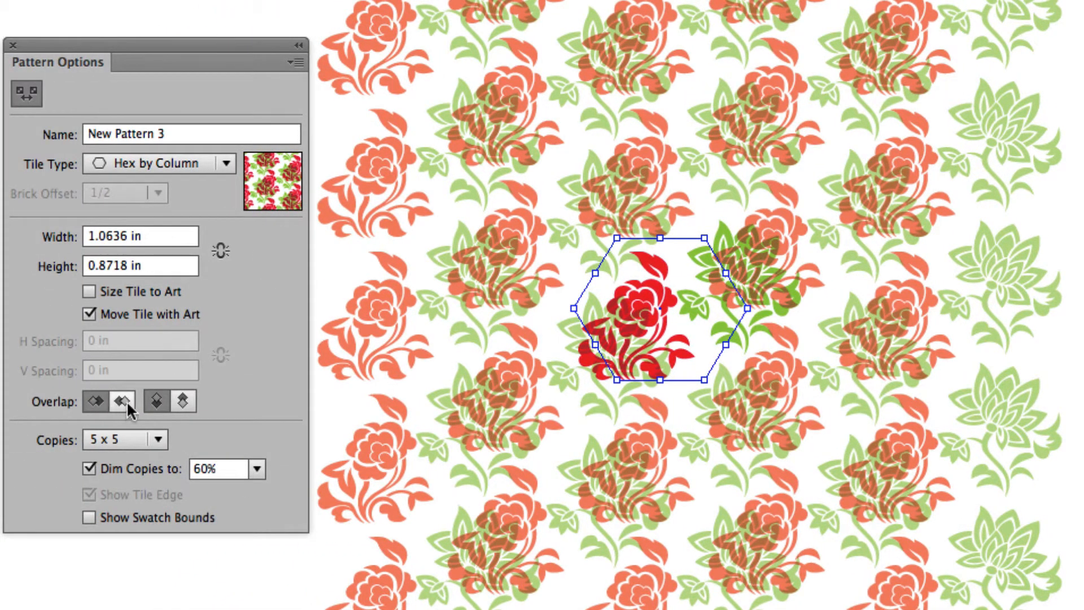
# Set the overlap to Right in Front, enlarge the hexagonal tile to about 1.19 by 0.96 in, and finish editing the pattern
pyautogui.click(127, 402)
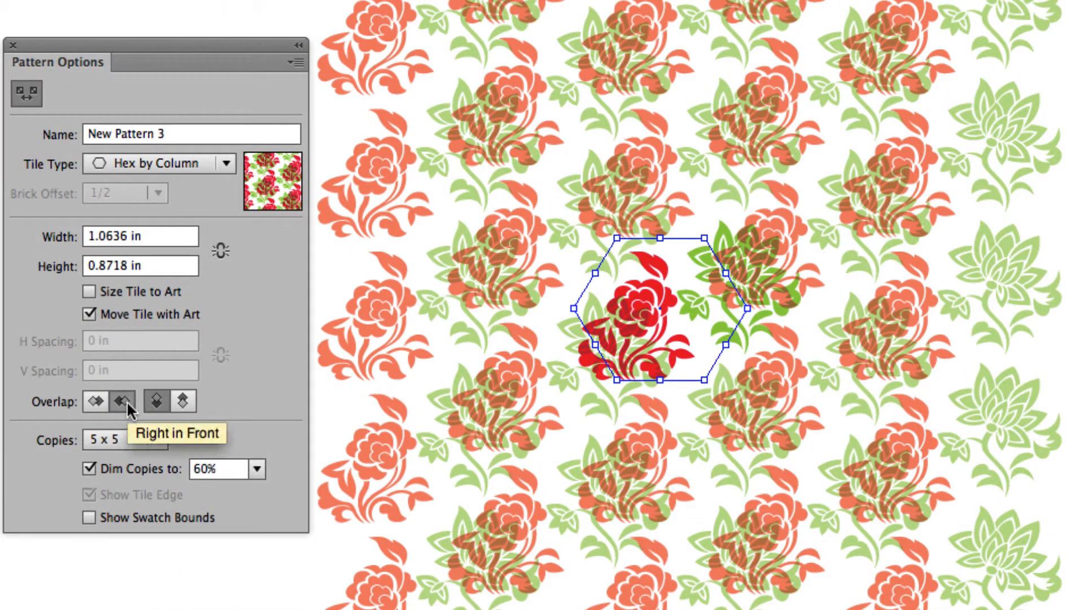
pyautogui.click(185, 401)
pyautogui.click(163, 405)
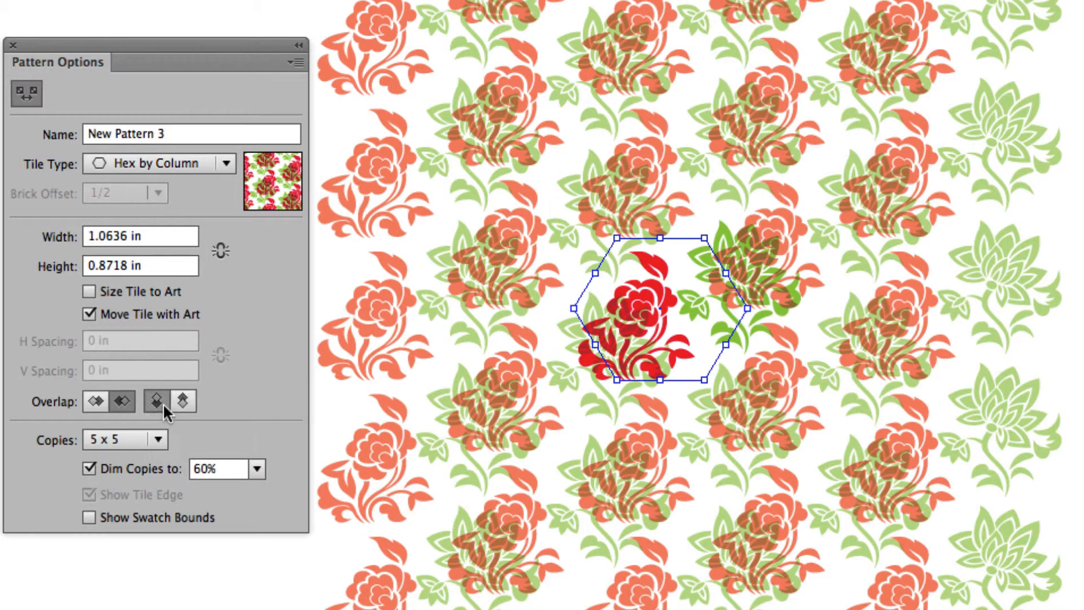
pyautogui.moveTo(617, 380); pyautogui.dragTo(606, 398)
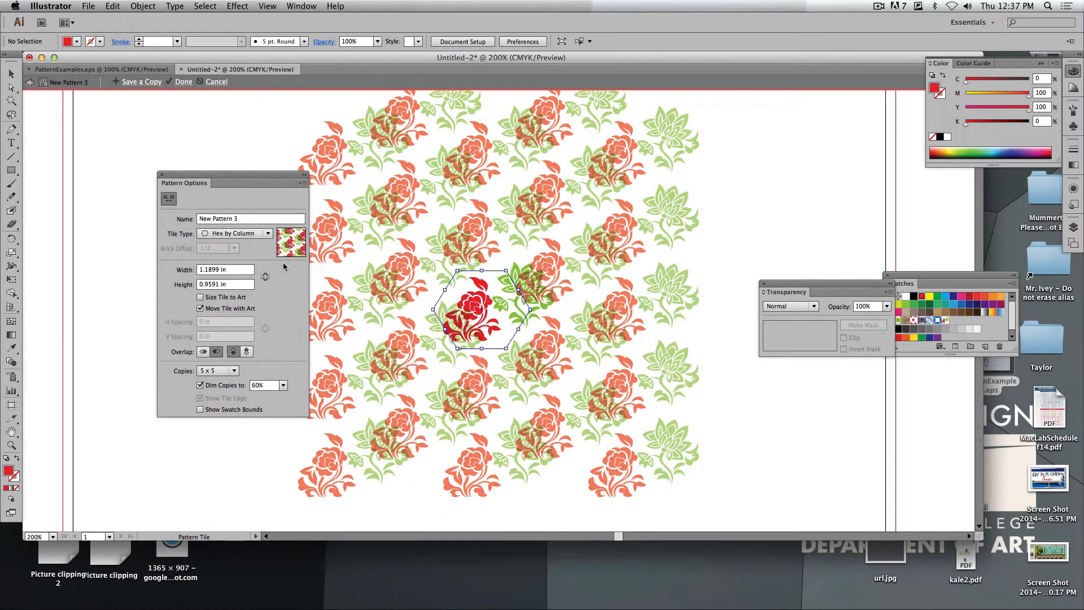
pyautogui.click(183, 82)
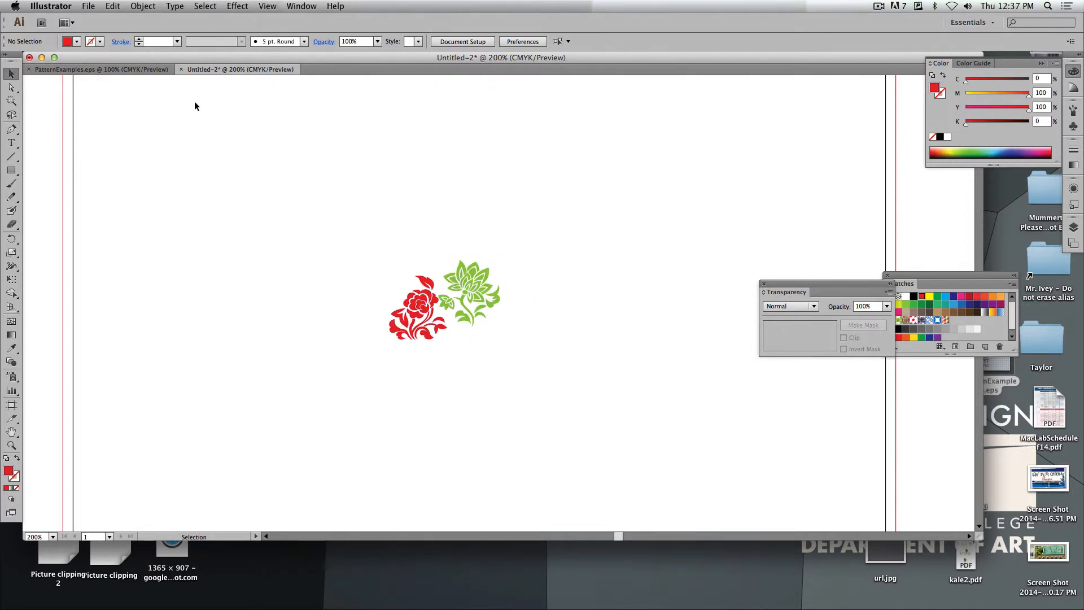
# Move the red and green flowers off the artboard into the empty area beside its lower left corner
pyautogui.press('super+0')
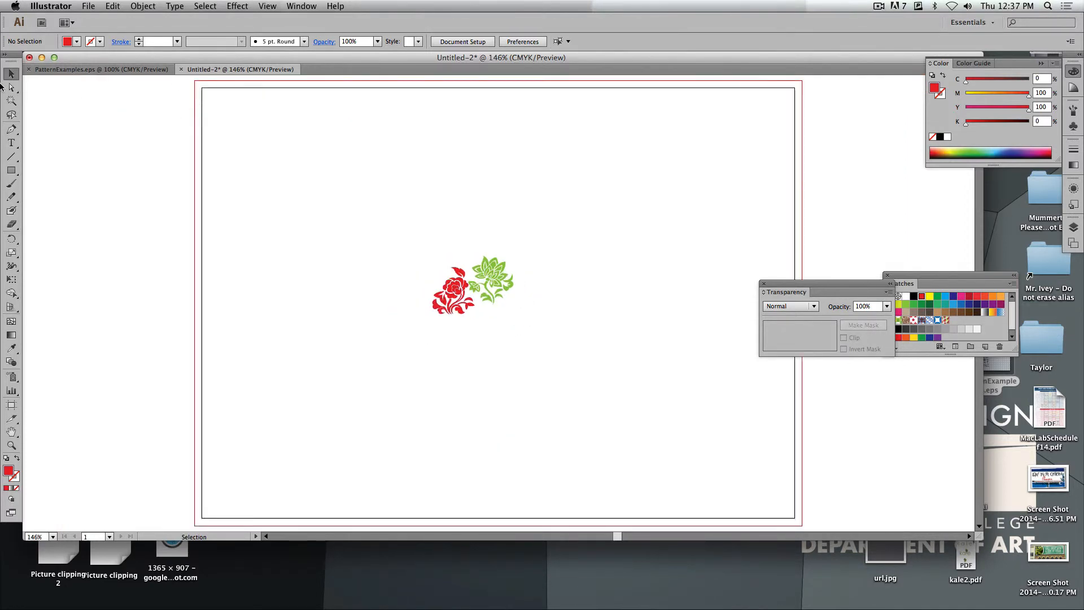
pyautogui.moveTo(472, 286); pyautogui.dragTo(76, 458)
pyautogui.click(43, 225)
# Draw a 10 by 7.25 in rectangle covering the artboard and fill it with the new flower pattern swatch
pyautogui.click(11, 171)
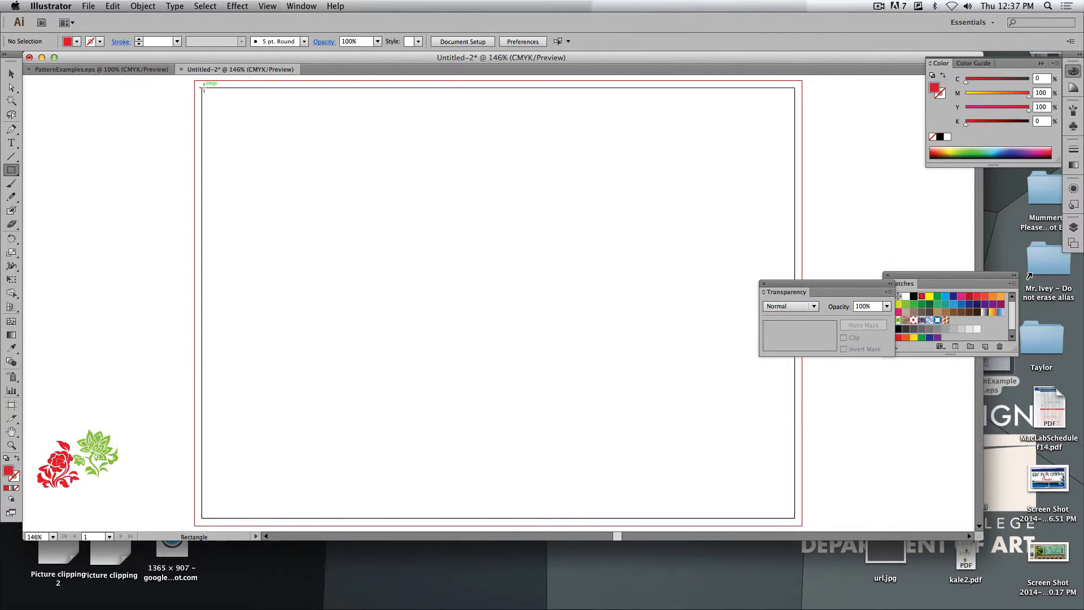
pyautogui.moveTo(204, 88); pyautogui.dragTo(795, 519)
pyautogui.click(946, 321)
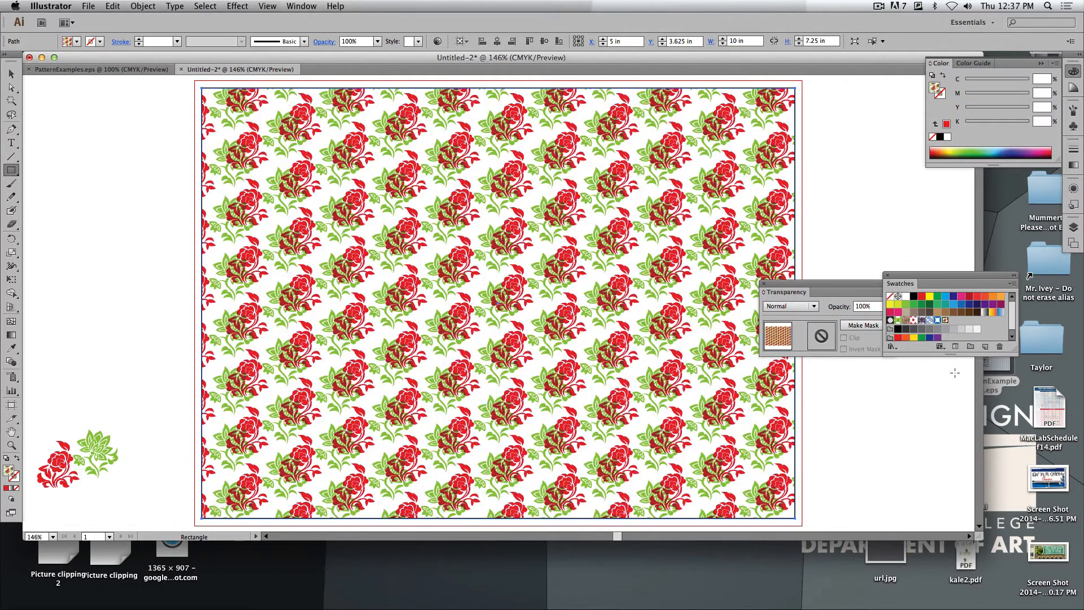
# Move the Transparency panel clear of the artwork and narrow the patterned rectangle from its left edge to about 5.38 in wide
pyautogui.moveTo(818, 281); pyautogui.dragTo(973, 216)
pyautogui.click(12, 74)
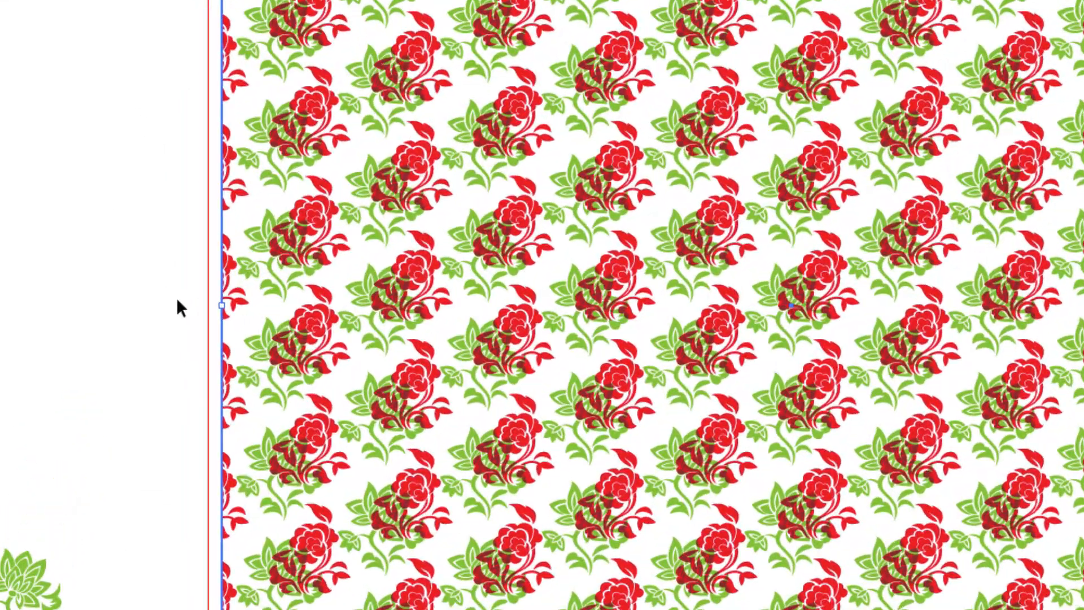
pyautogui.moveTo(221, 306); pyautogui.dragTo(747, 303)
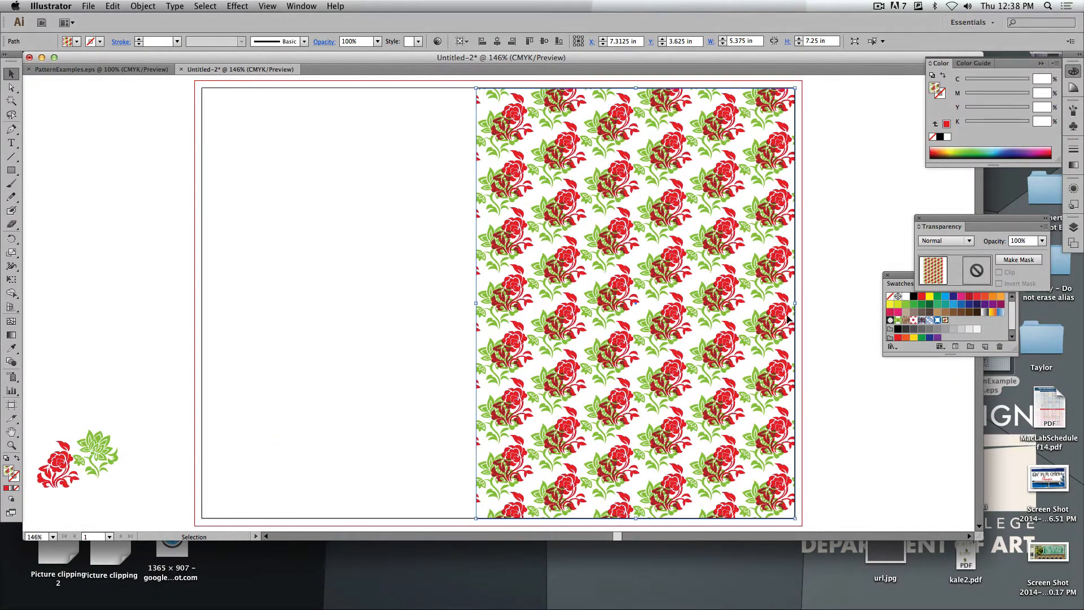
# Reduce the patterned rectangle to about 3.68 by 5.41 in and move it around the artboard
pyautogui.moveTo(796, 303); pyautogui.dragTo(785, 305)
pyautogui.moveTo(706, 314); pyautogui.dragTo(694, 314)
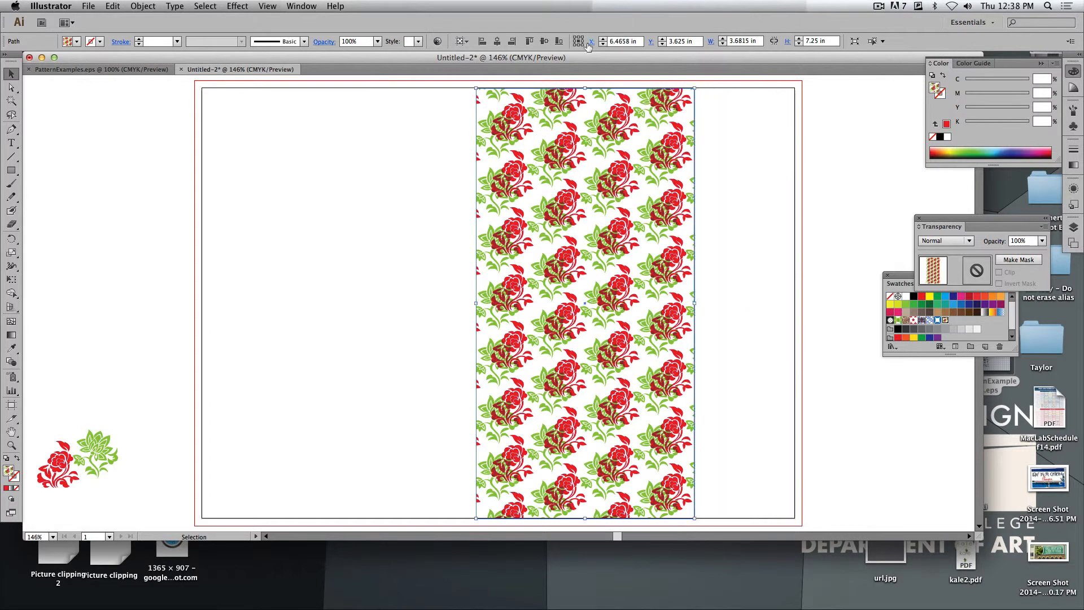
pyautogui.moveTo(585, 89); pyautogui.dragTo(587, 198)
pyautogui.moveTo(615, 343); pyautogui.dragTo(415, 354)
pyautogui.moveTo(414, 354); pyautogui.dragTo(557, 320)
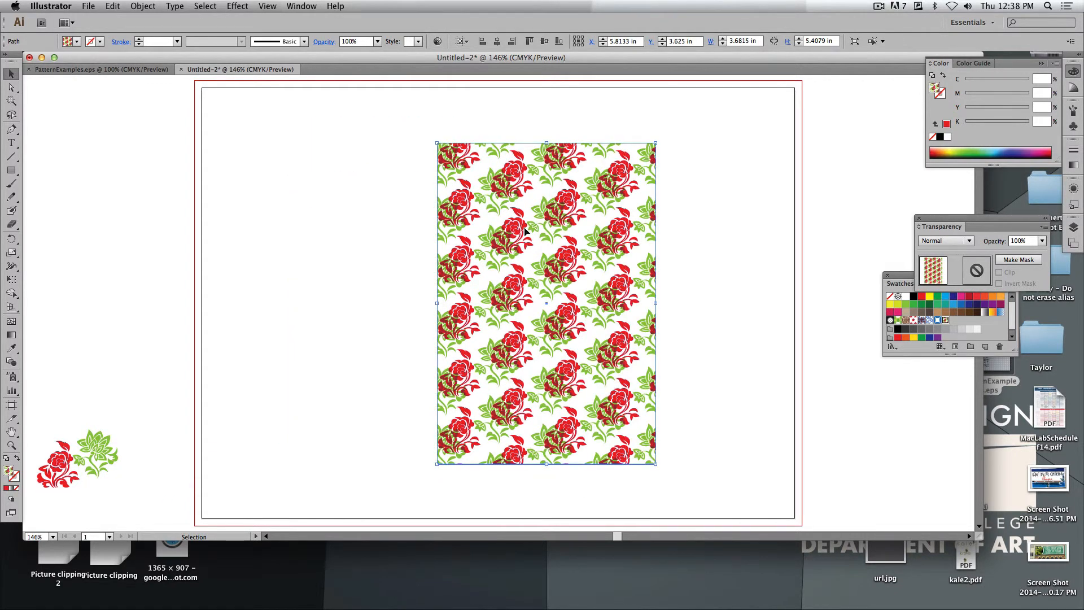
pyautogui.moveTo(483, 295); pyautogui.dragTo(440, 301)
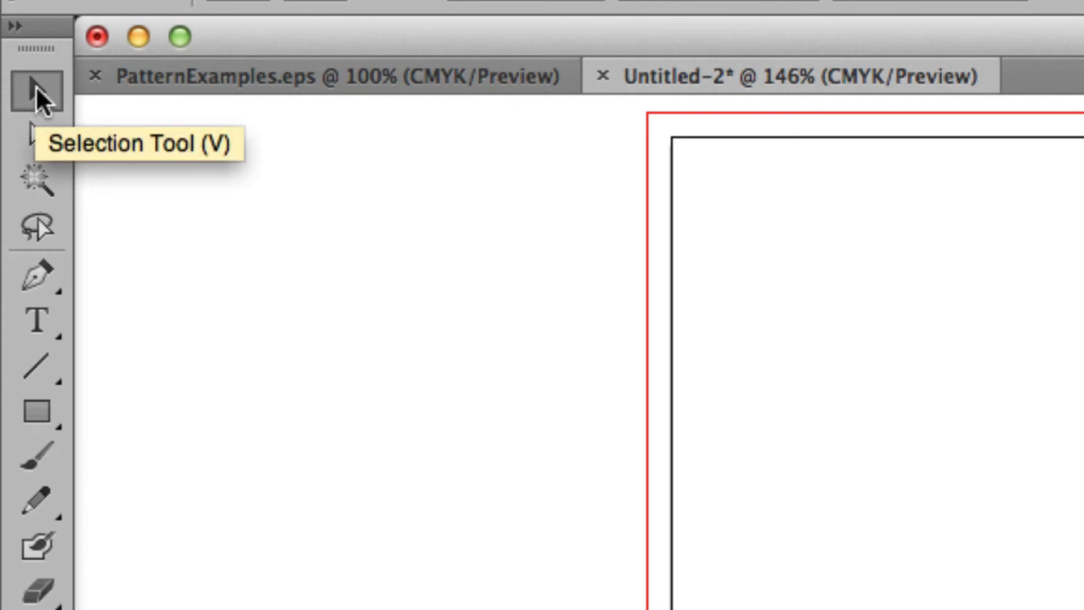
# Turn on Transform Patterns in the Move options, apply the move, and reposition the patterned rectangle toward the artboard's lower middle
pyautogui.doubleClick(35, 86)
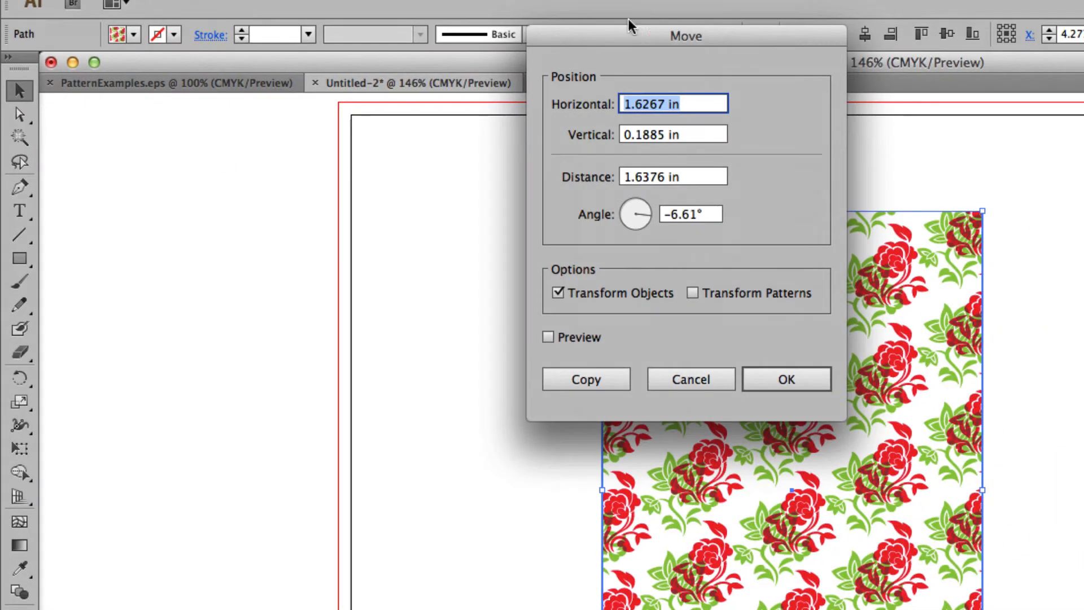
pyautogui.moveTo(632, 32); pyautogui.dragTo(367, 51)
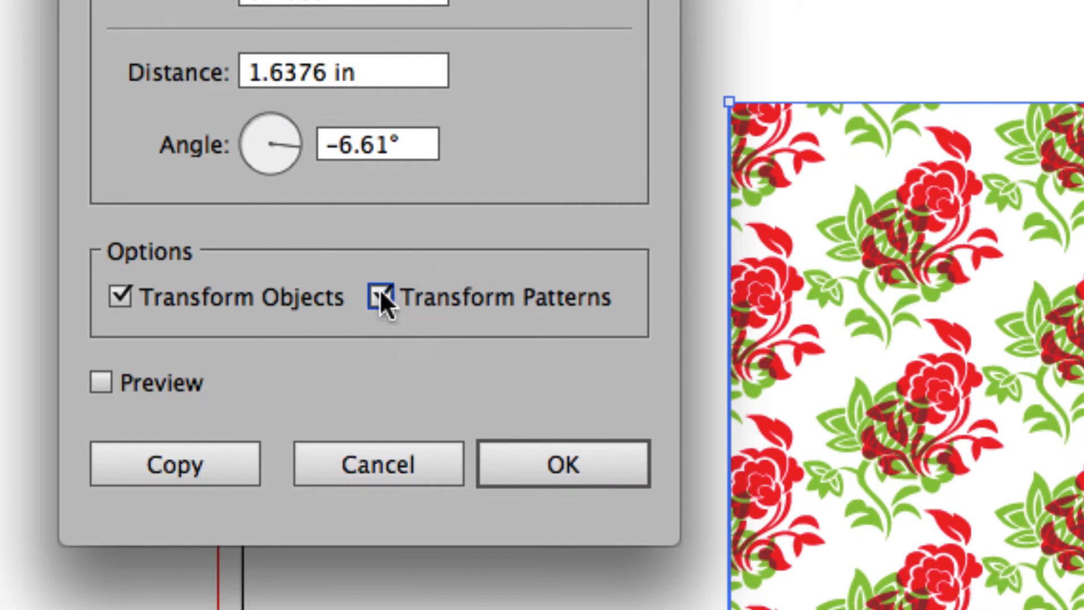
pyautogui.click(563, 459)
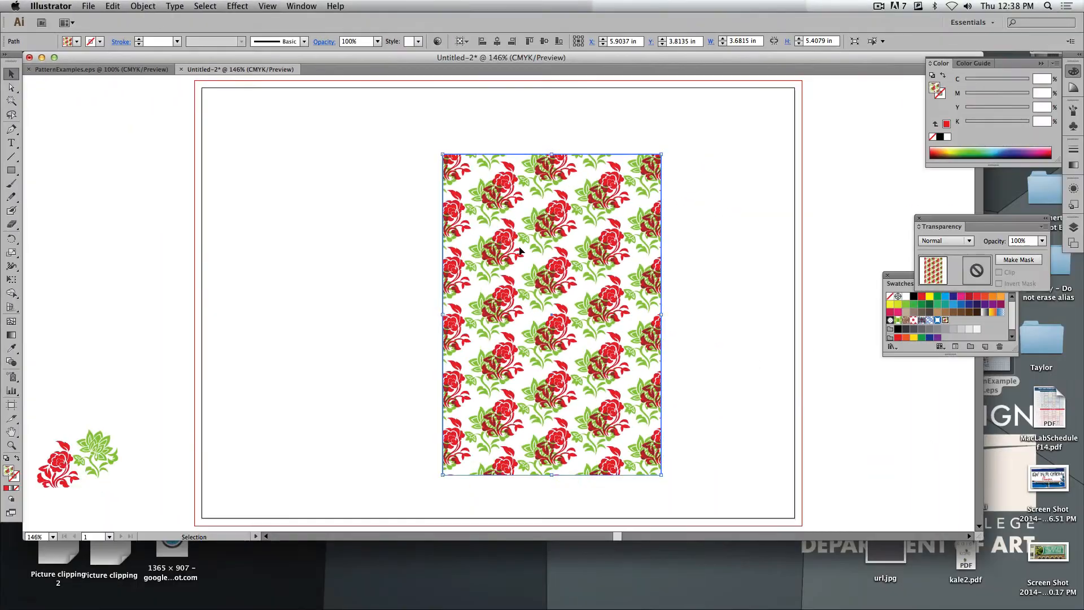
pyautogui.moveTo(520, 251); pyautogui.dragTo(453, 275)
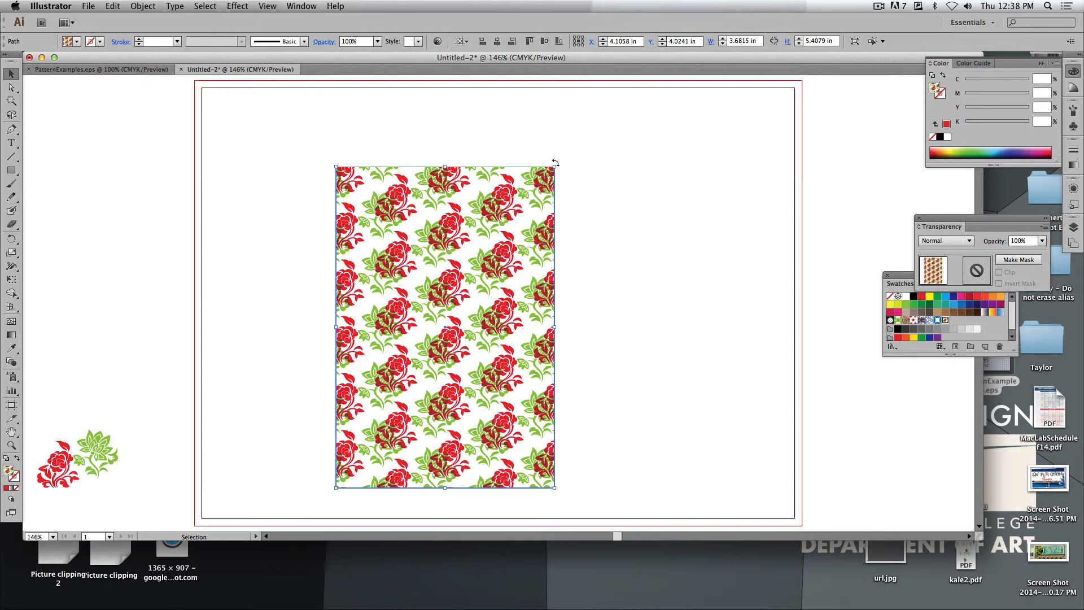
# Try stretching the patterned rectangle out of proportion into a wide, flat shape and undo the stretch
pyautogui.moveTo(555, 163); pyautogui.dragTo(719, 400)
pyautogui.click(652, 338)
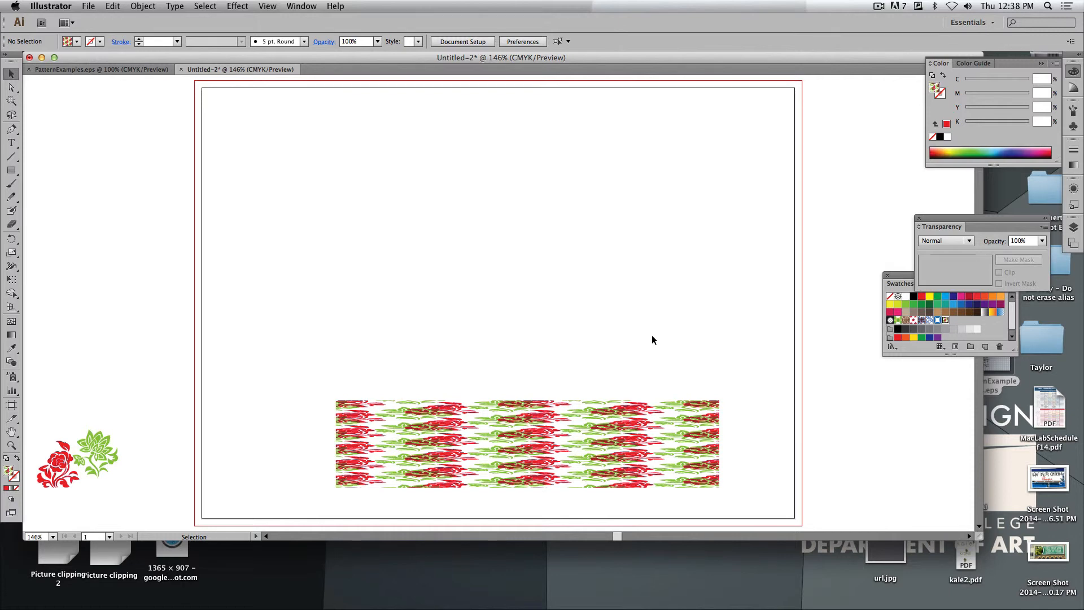
pyautogui.press('super+z')
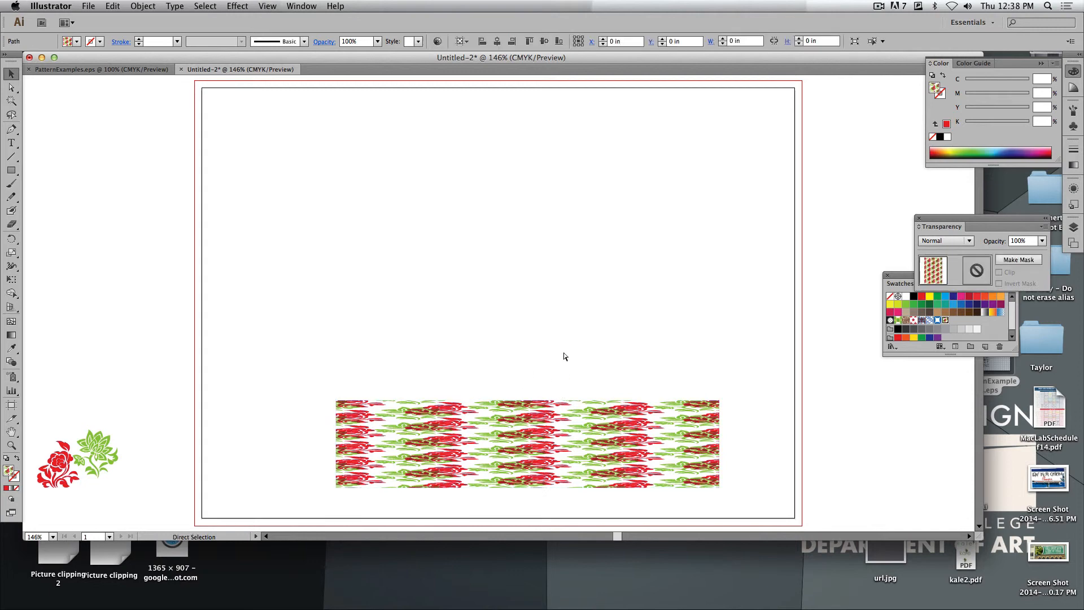
# Scale the patterned rectangle and its pattern proportionally to about half size from the upper right corner
pyautogui.moveTo(554, 168); pyautogui.dragTo(446, 327)
pyautogui.click(492, 284)
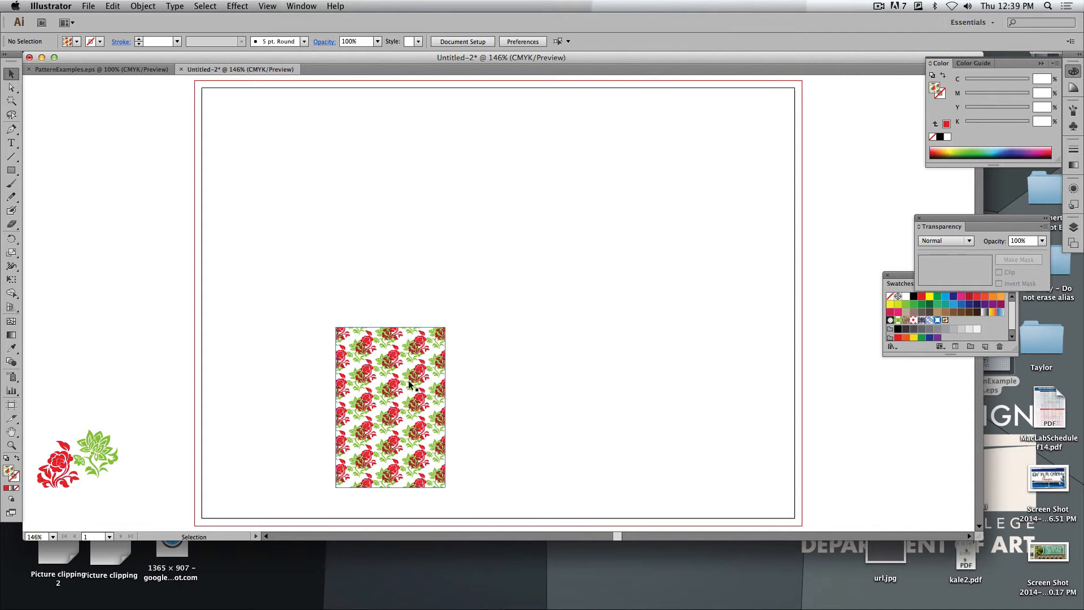
# Delete the small patterned rectangle and draw a 10 by 7.25 in rectangle covering the artboard with the scaled flower pattern fill
pyautogui.moveTo(382, 288); pyautogui.dragTo(489, 384)
pyautogui.press('Delete')
pyautogui.click(16, 172)
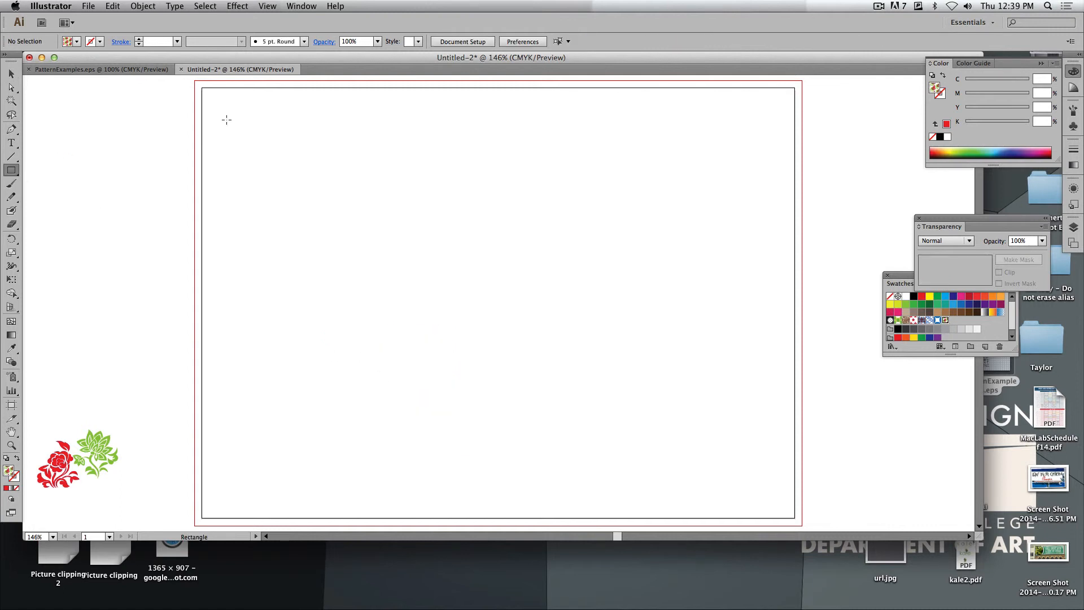
pyautogui.moveTo(204, 89)
pyautogui.mouseDown()
pyautogui.moveTo(767, 508)
pyautogui.moveTo(795, 517)
pyautogui.mouseUp()
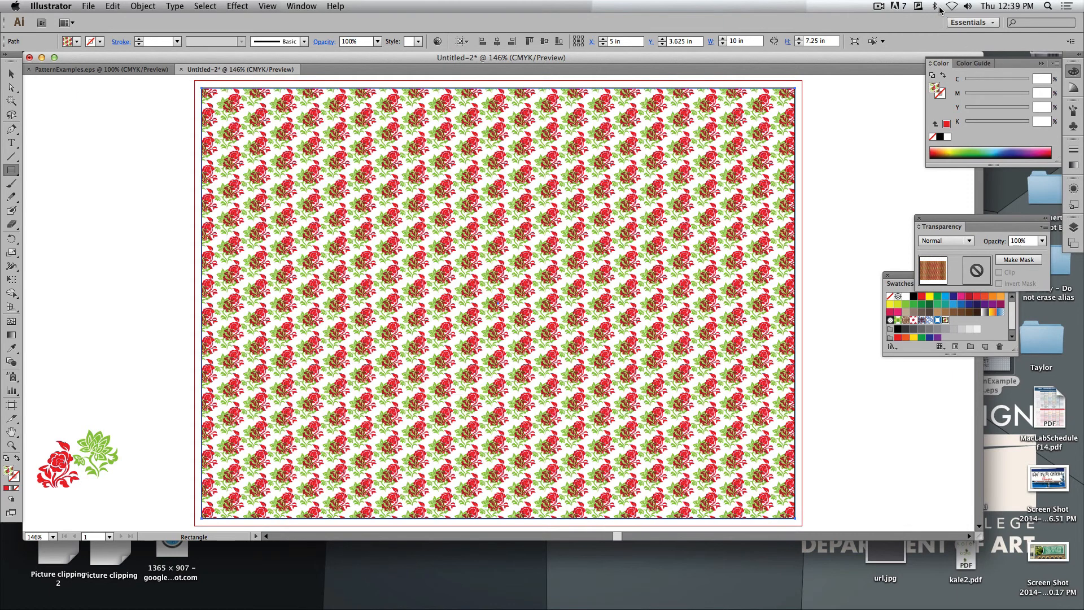
# Set the document's print options to Tabloid media size and 2 copies, and close the print settings
pyautogui.click(93, 6)
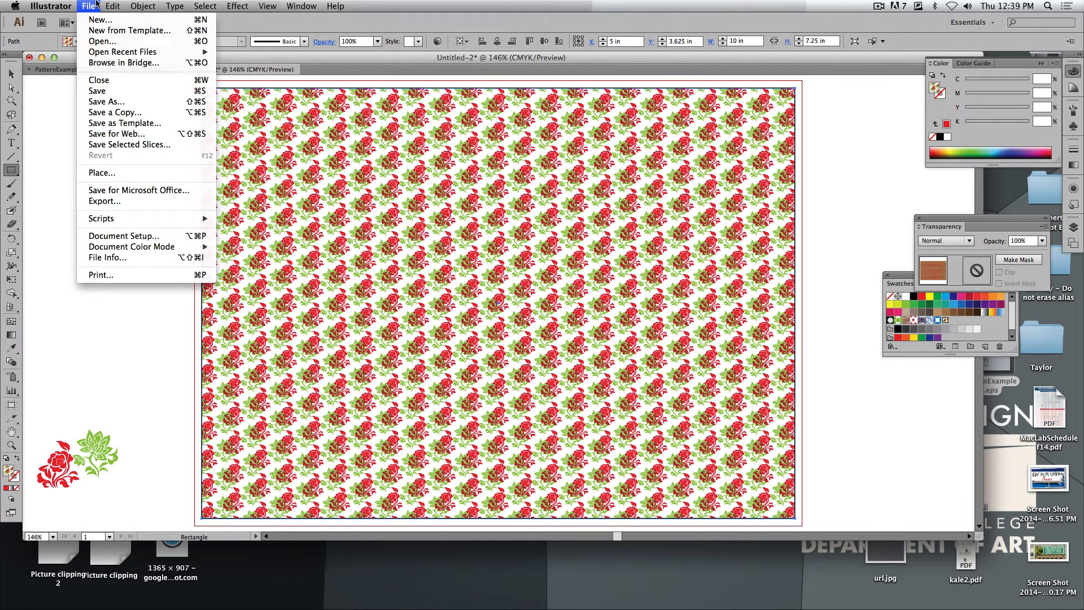
pyautogui.click(116, 276)
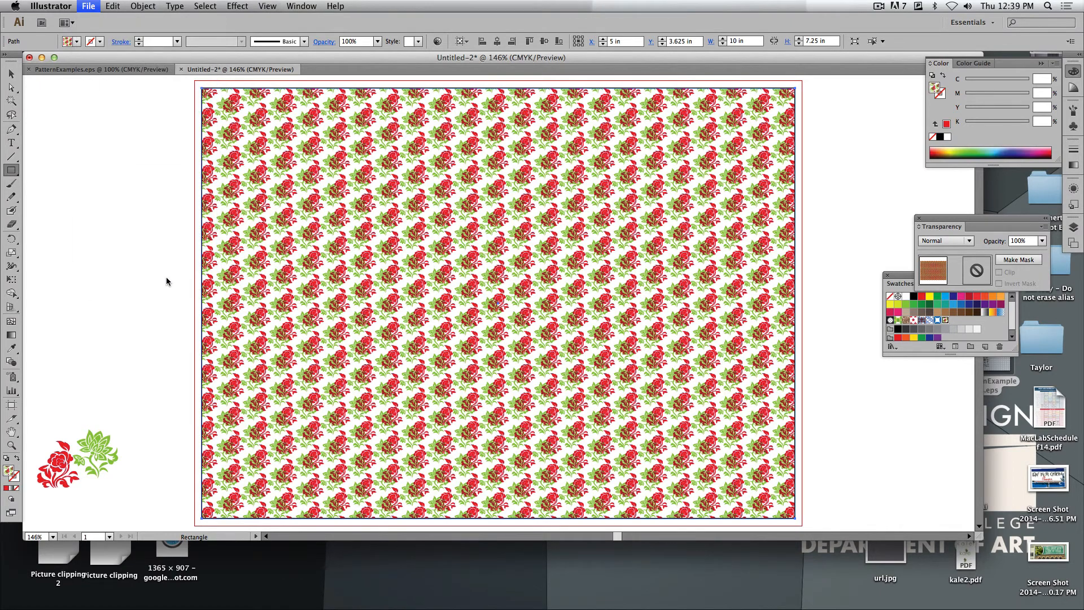
pyautogui.moveTo(418, 60); pyautogui.dragTo(549, 82)
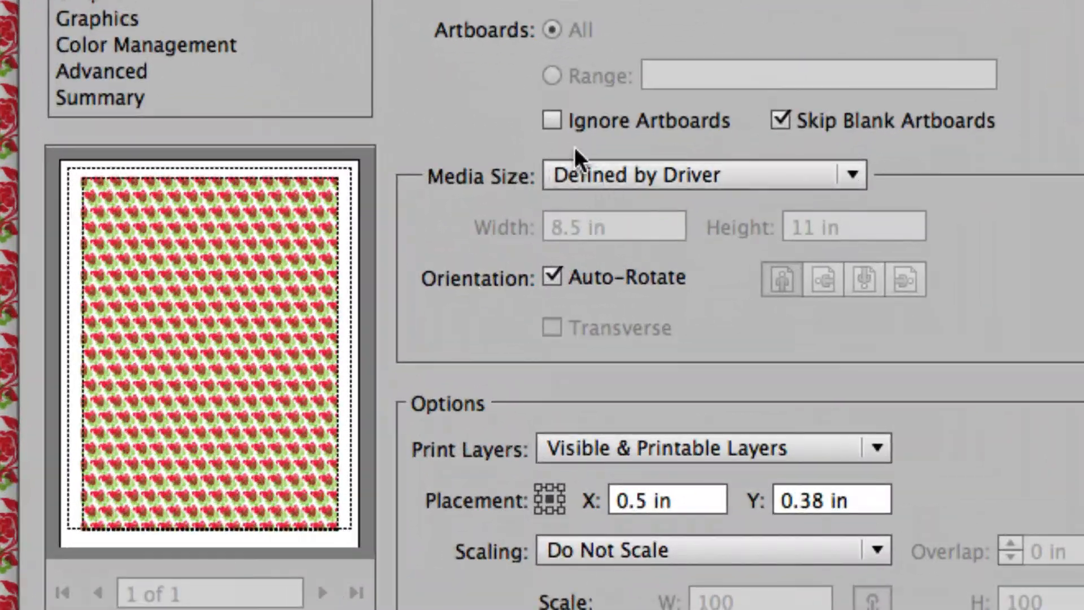
pyautogui.click(567, 172)
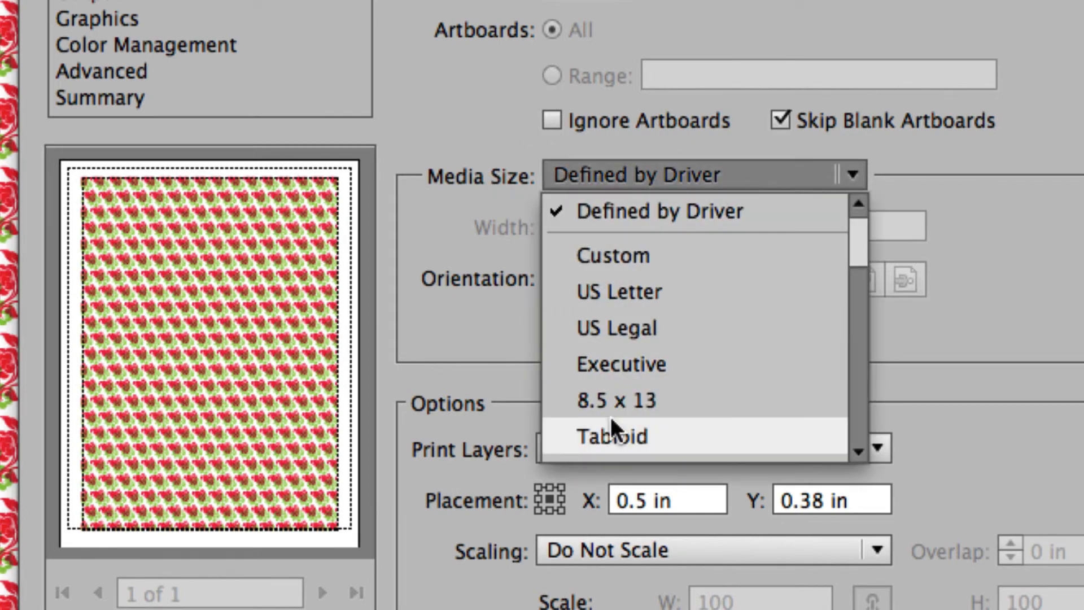
pyautogui.click(650, 437)
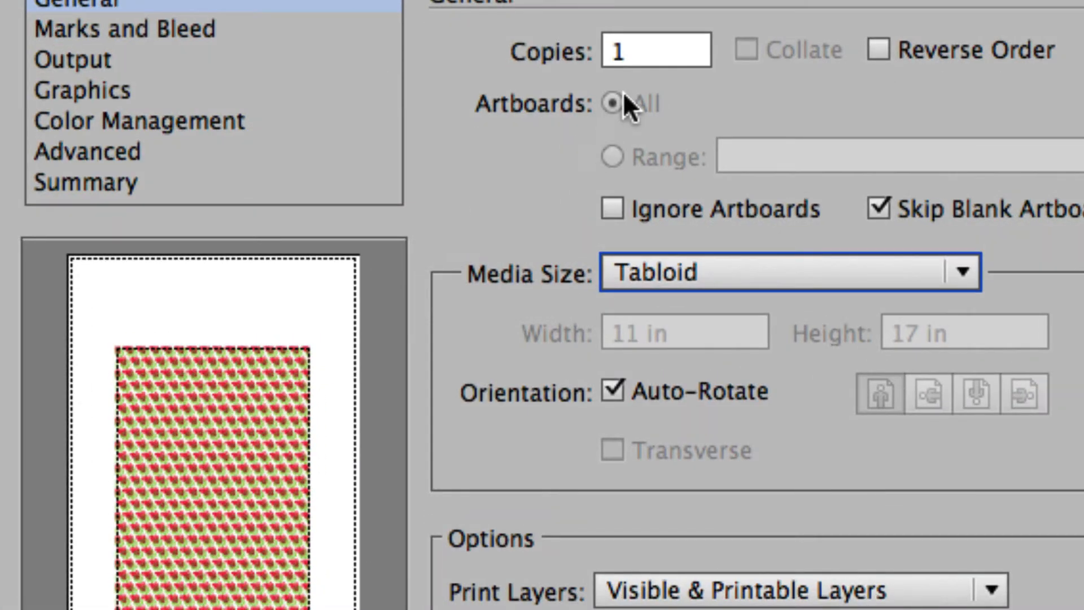
pyautogui.click(569, 102)
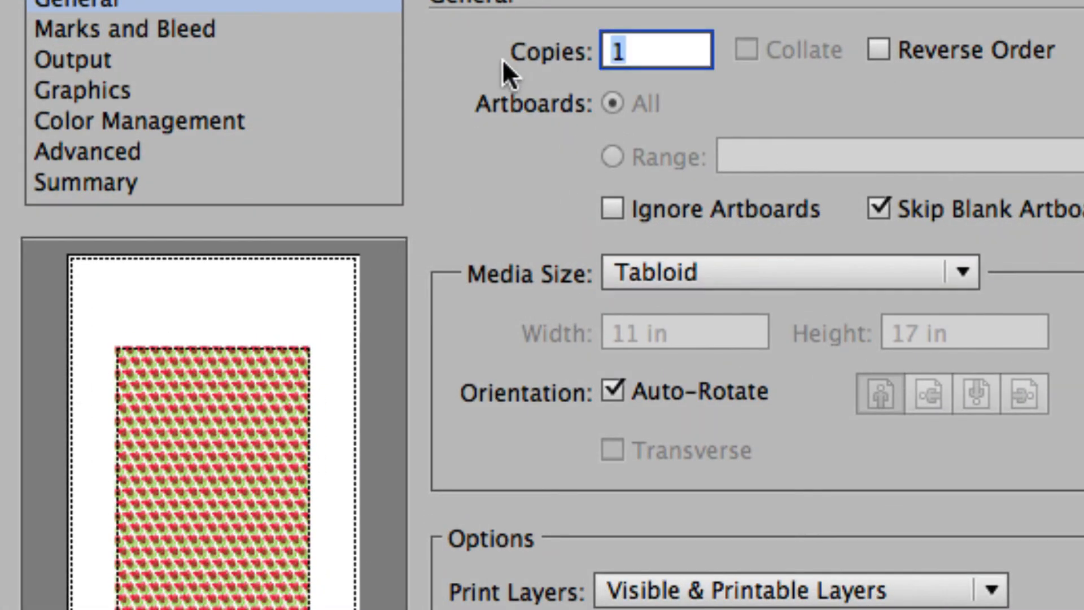
pyautogui.write('2')
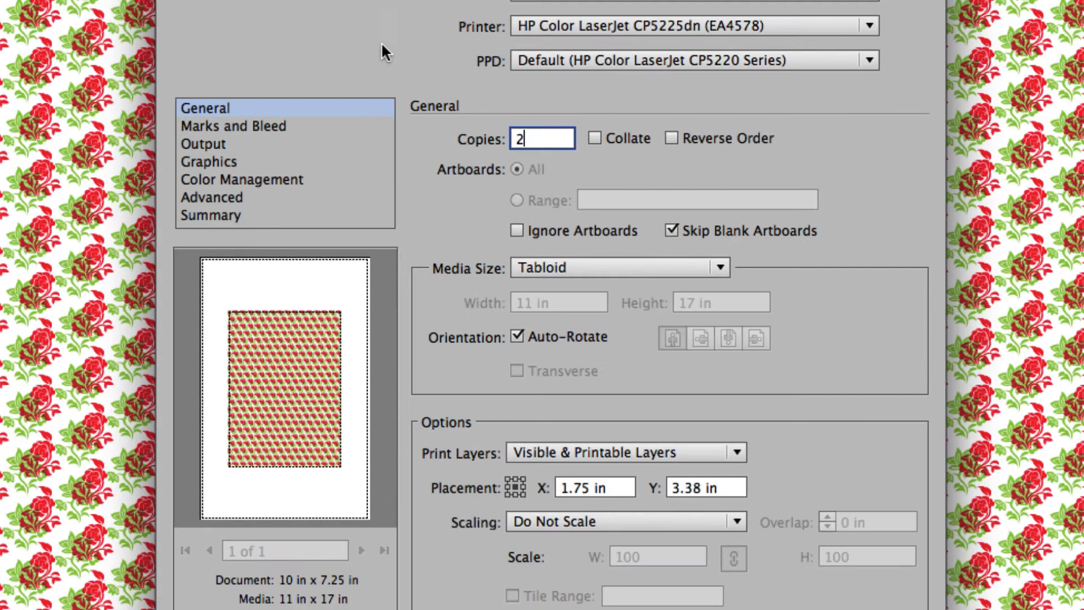
pyautogui.click(626, 380)
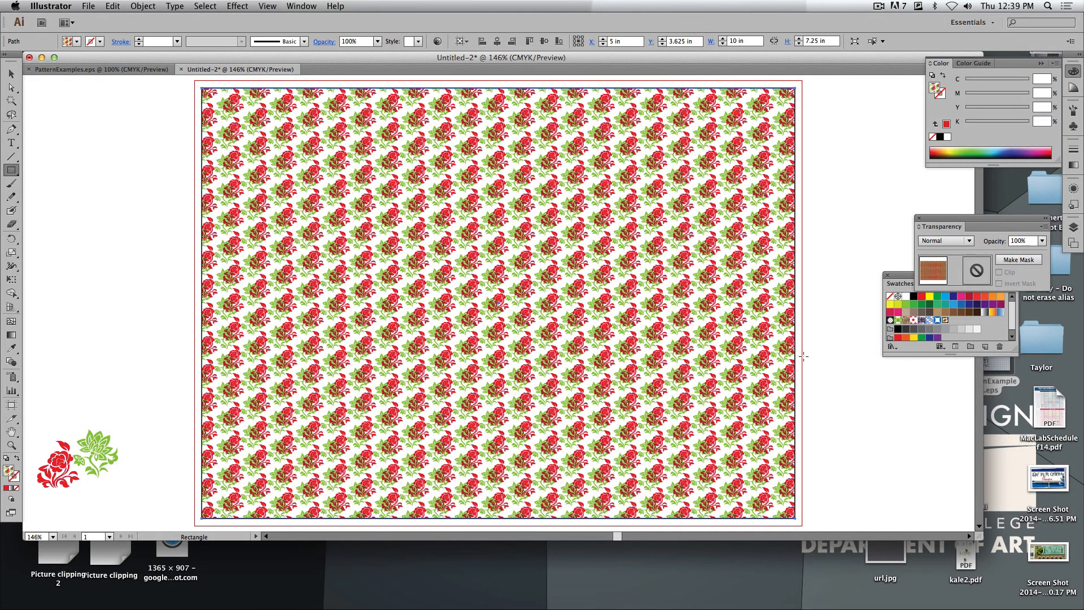